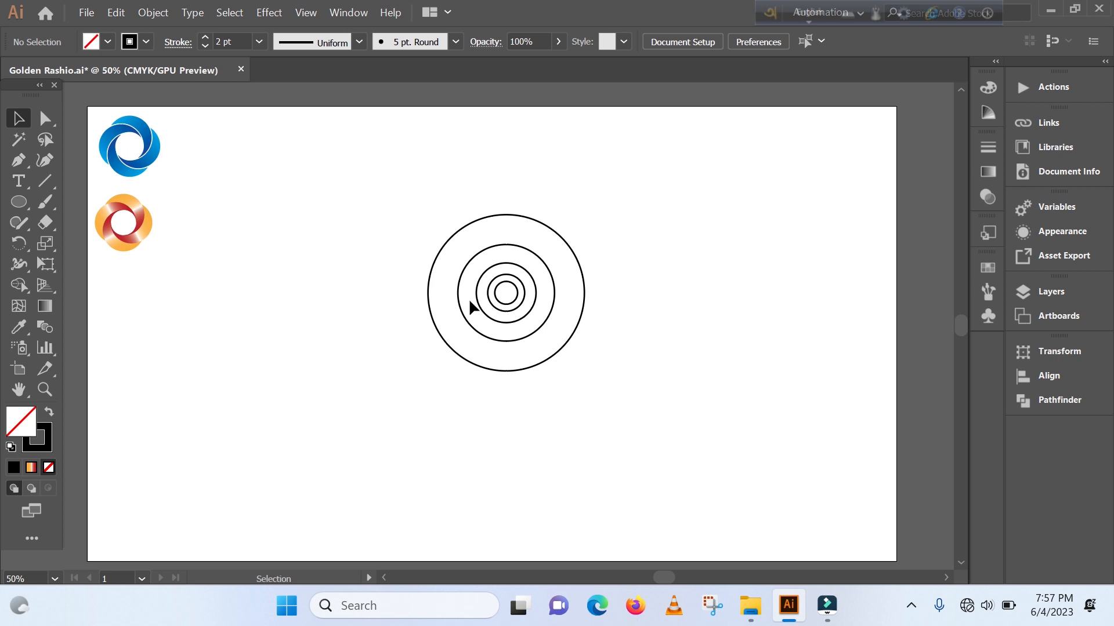
# - Duplicate the full set of concentric circles into the empty area below the two sample logos
pyautogui.scroll(-2, 467, 313)
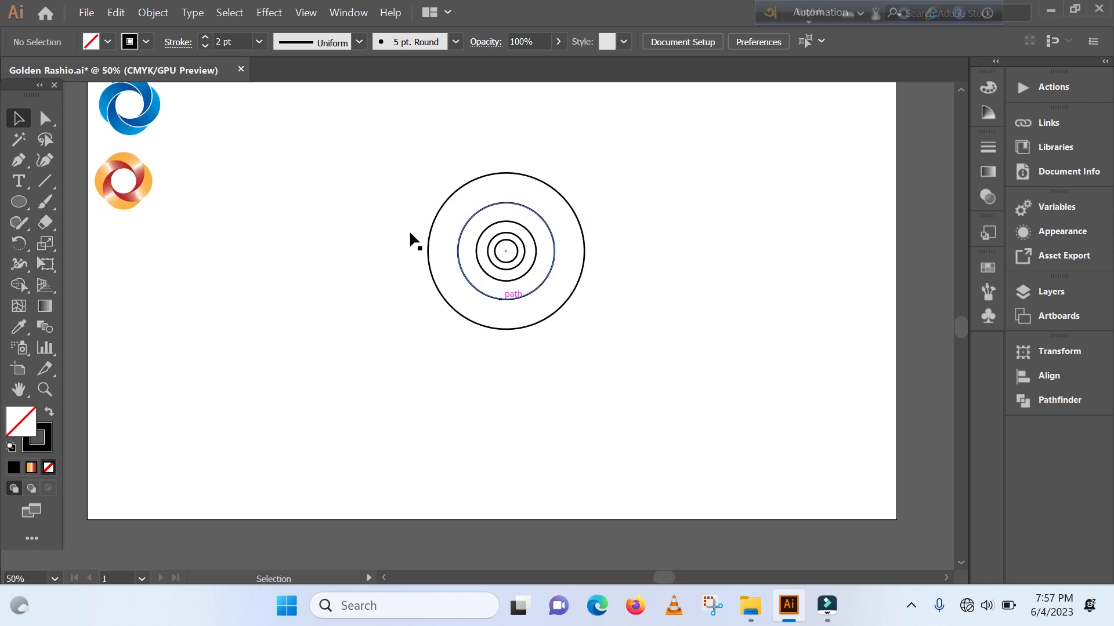
pyautogui.moveTo(395, 197); pyautogui.dragTo(566, 332)
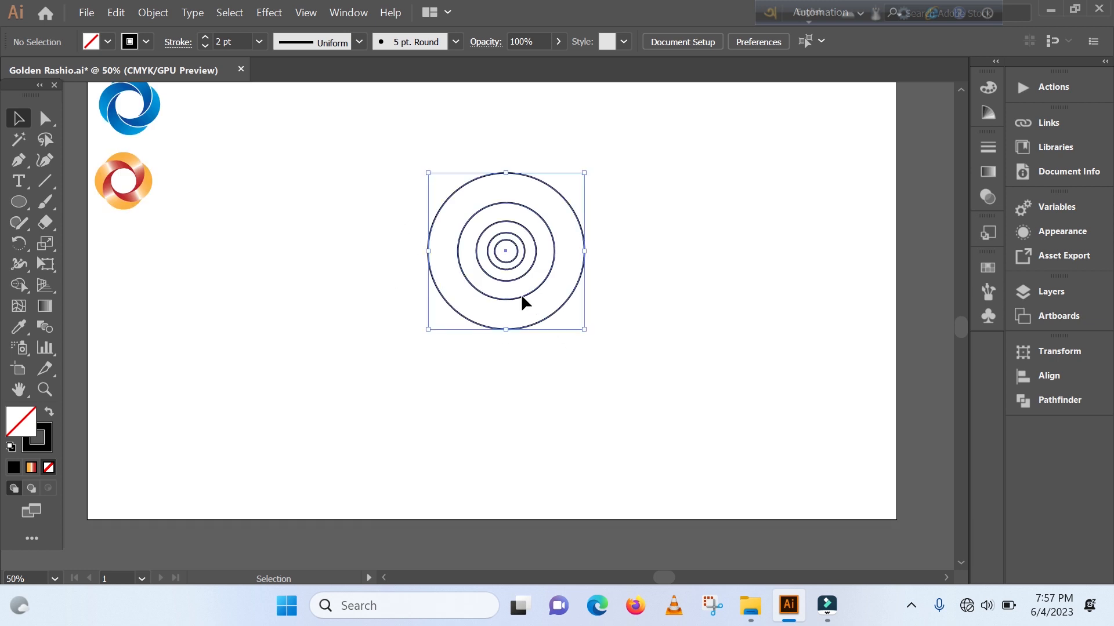
pyautogui.moveTo(520, 294); pyautogui.dragTo(196, 380)
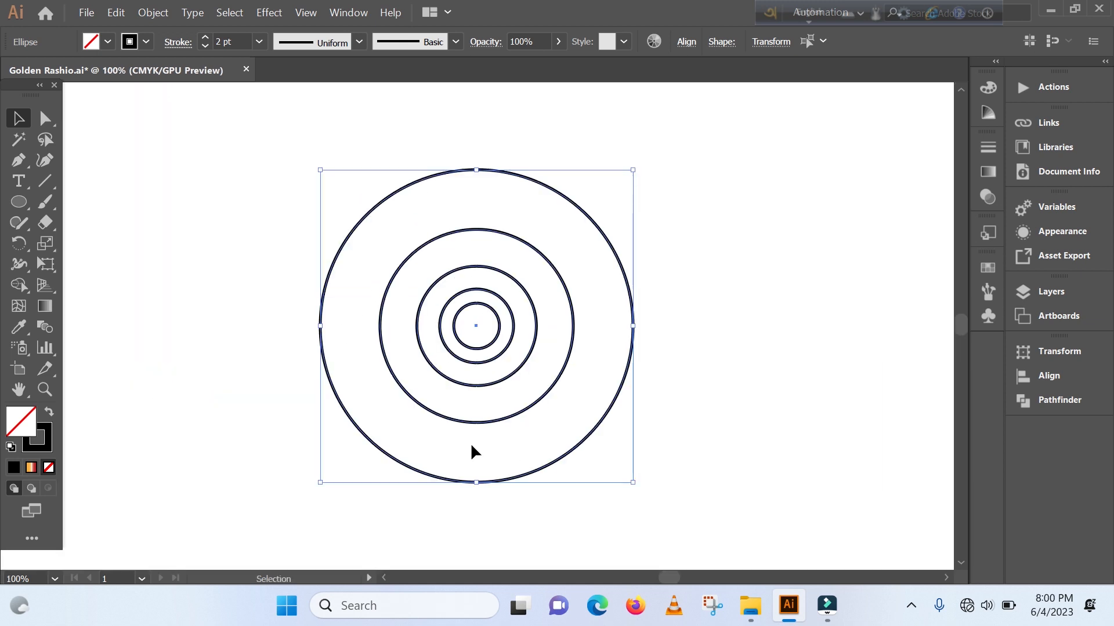
pyautogui.click(774, 395)
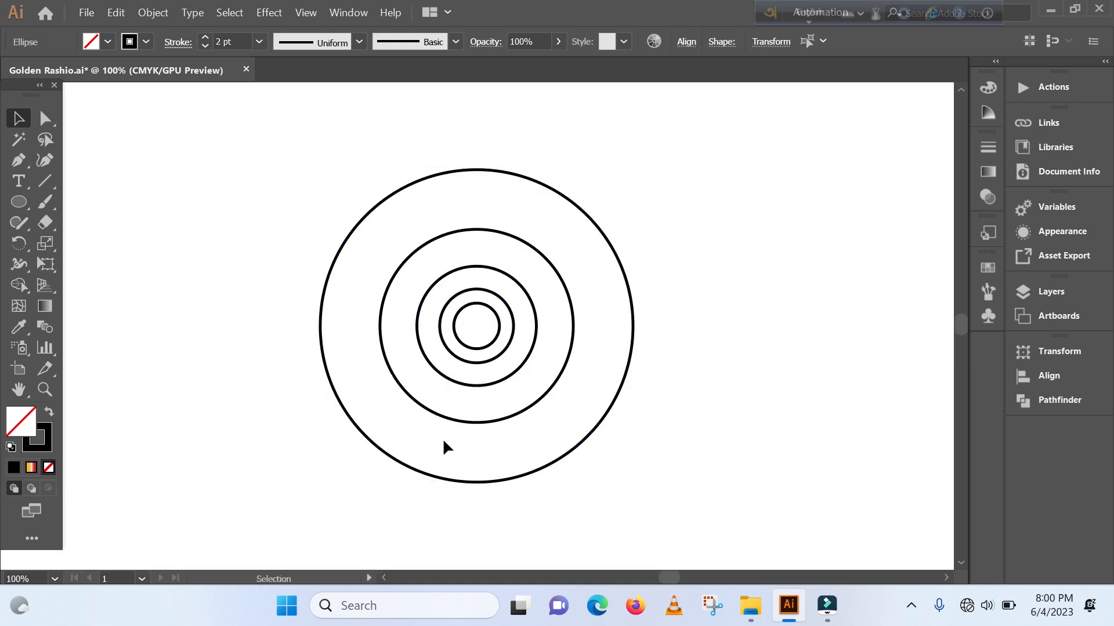
# - Move the second-largest circle straight up until its lowest point meets the lowest point of the third-largest circle
pyautogui.click(468, 419)
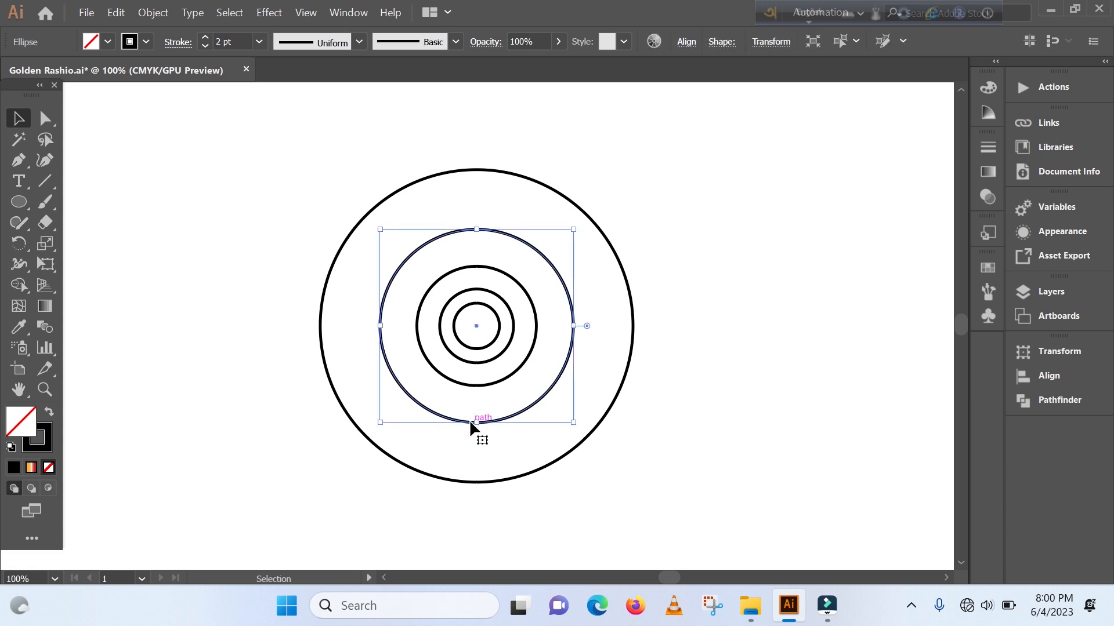
pyautogui.moveTo(469, 419); pyautogui.dragTo(470, 387)
pyautogui.press('shift')
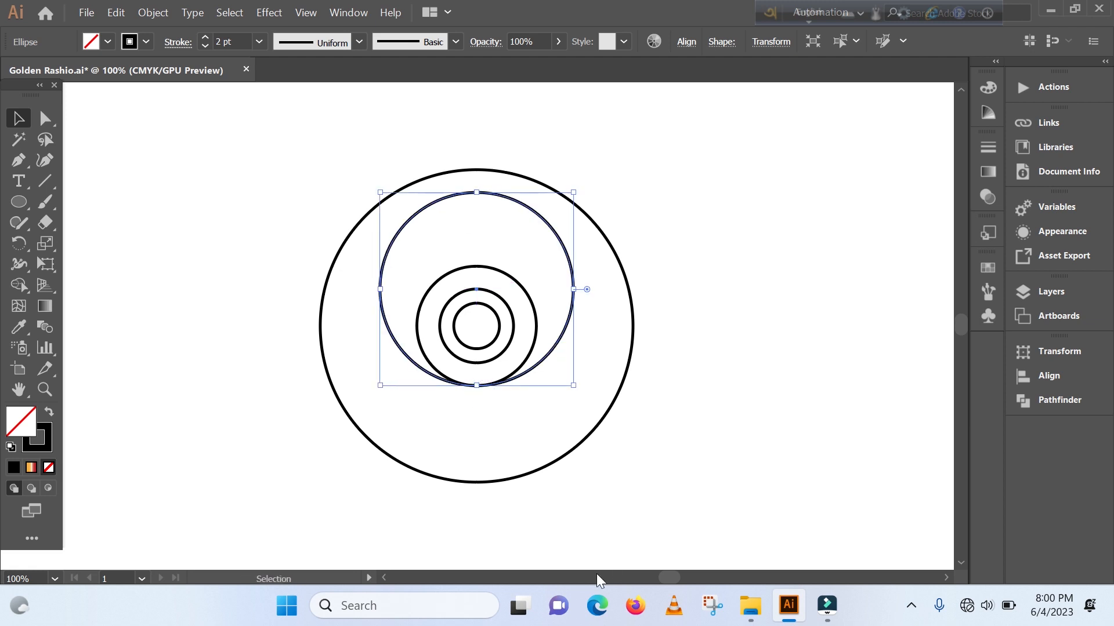
pyautogui.click(707, 355)
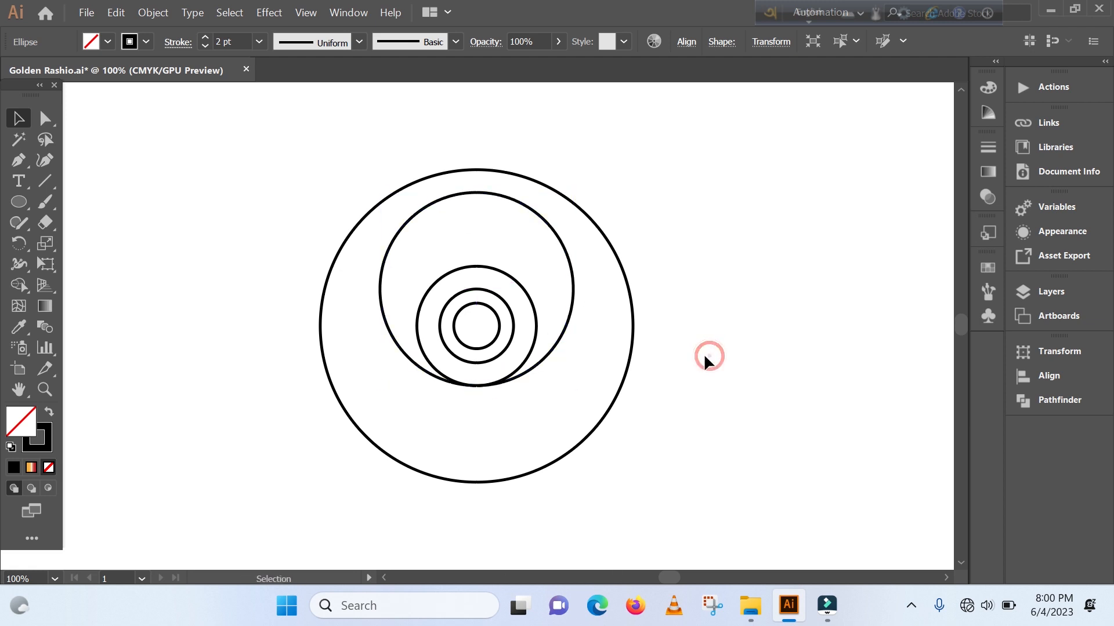
# - Delete the outermost circle and the second-smallest circle from the central construction
pyautogui.moveTo(608, 350); pyautogui.dragTo(646, 385)
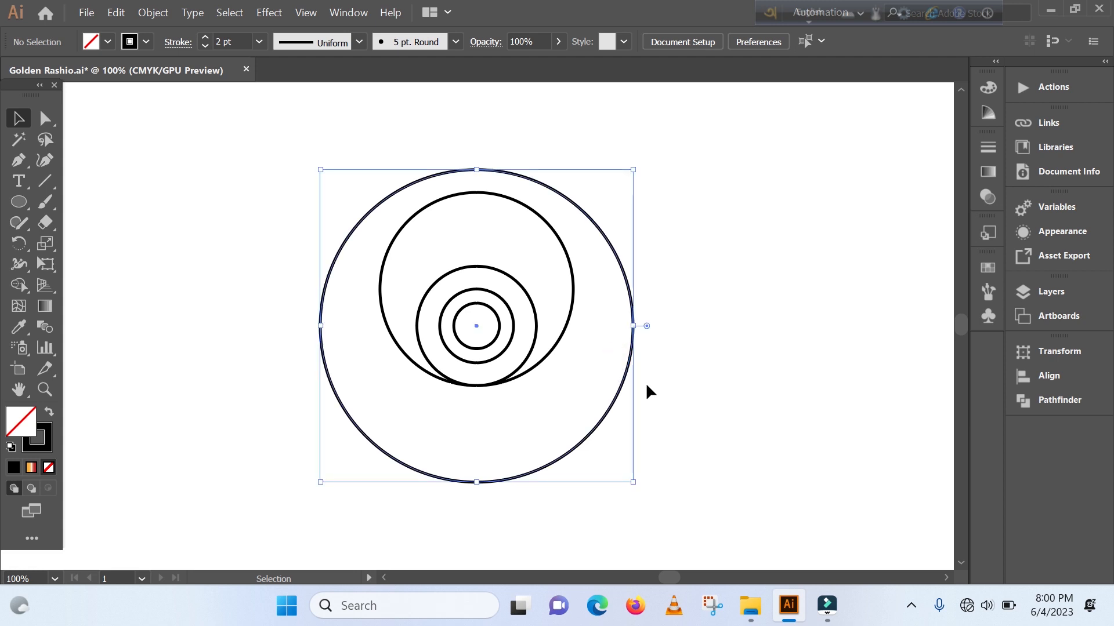
pyautogui.press('Delete')
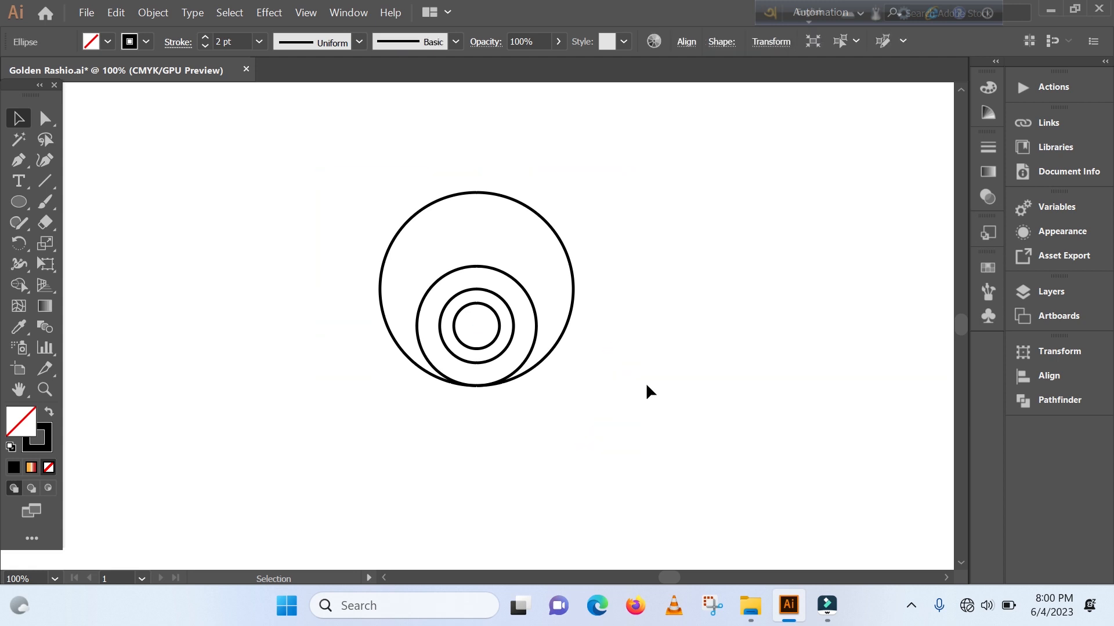
pyautogui.click(513, 330)
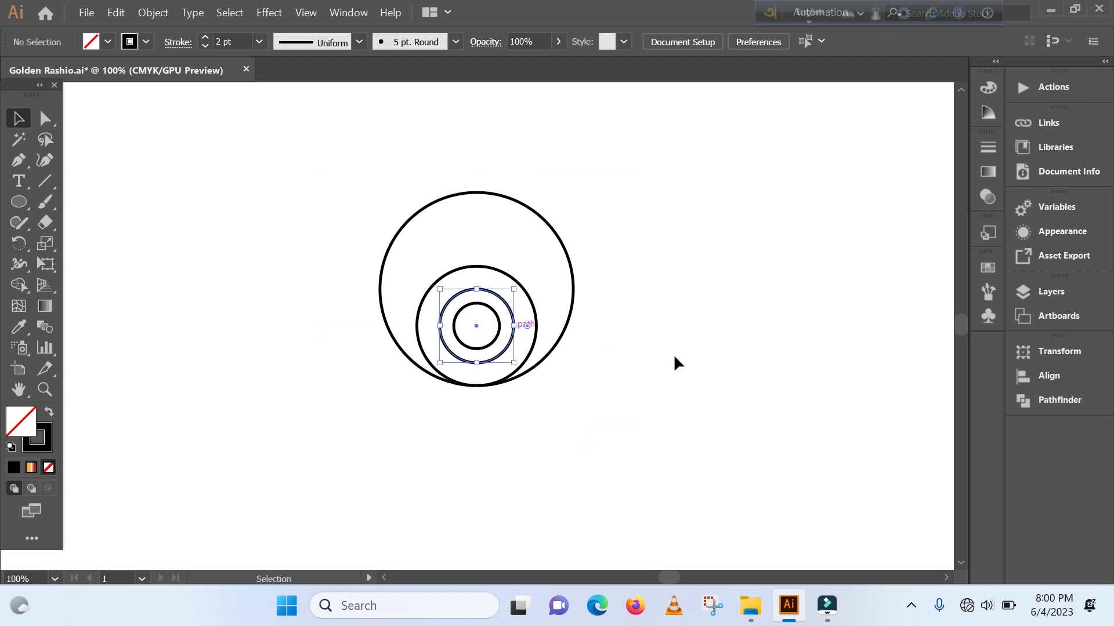
pyautogui.press('Delete')
# - Shrink the innermost circle about its centre and set the stroke of all three circles to 1 pt
pyautogui.click(478, 347)
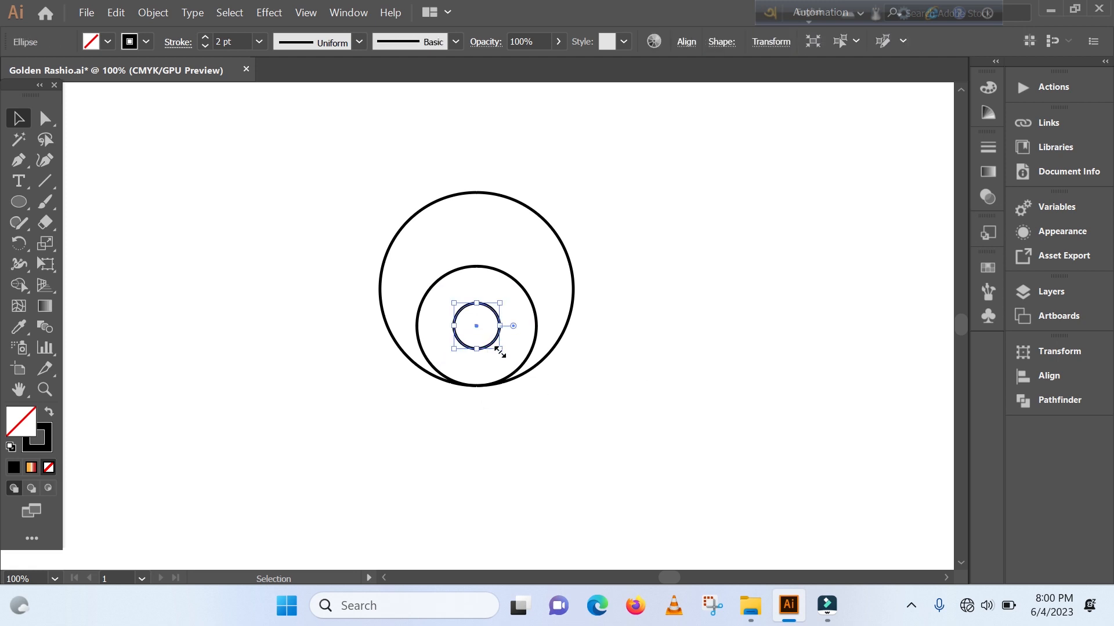
pyautogui.moveTo(338, 221); pyautogui.dragTo(580, 367)
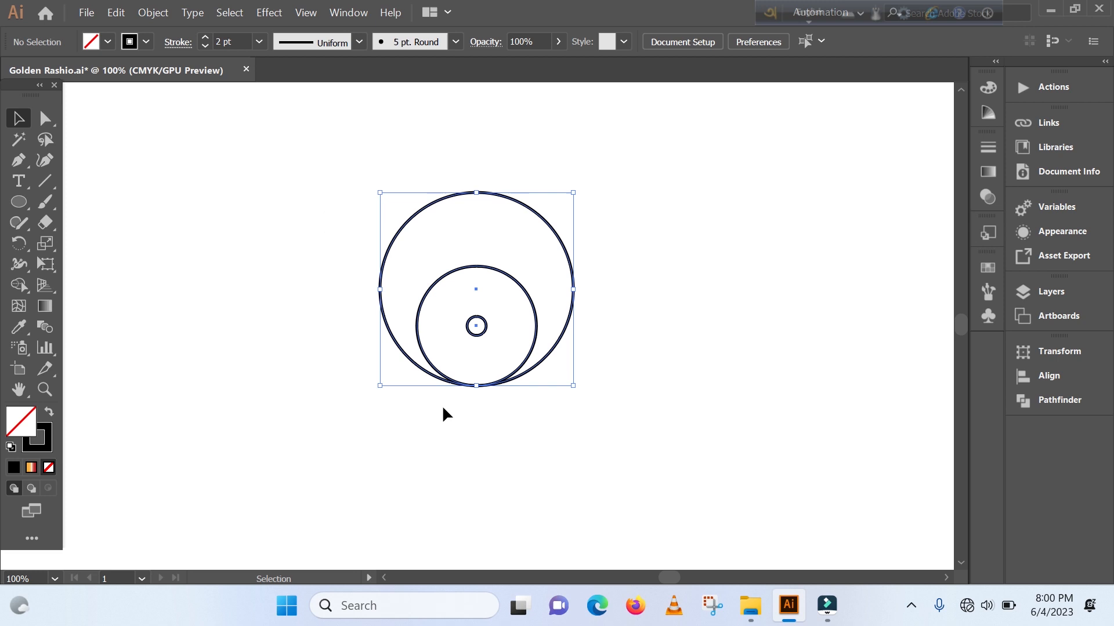
pyautogui.click(205, 46)
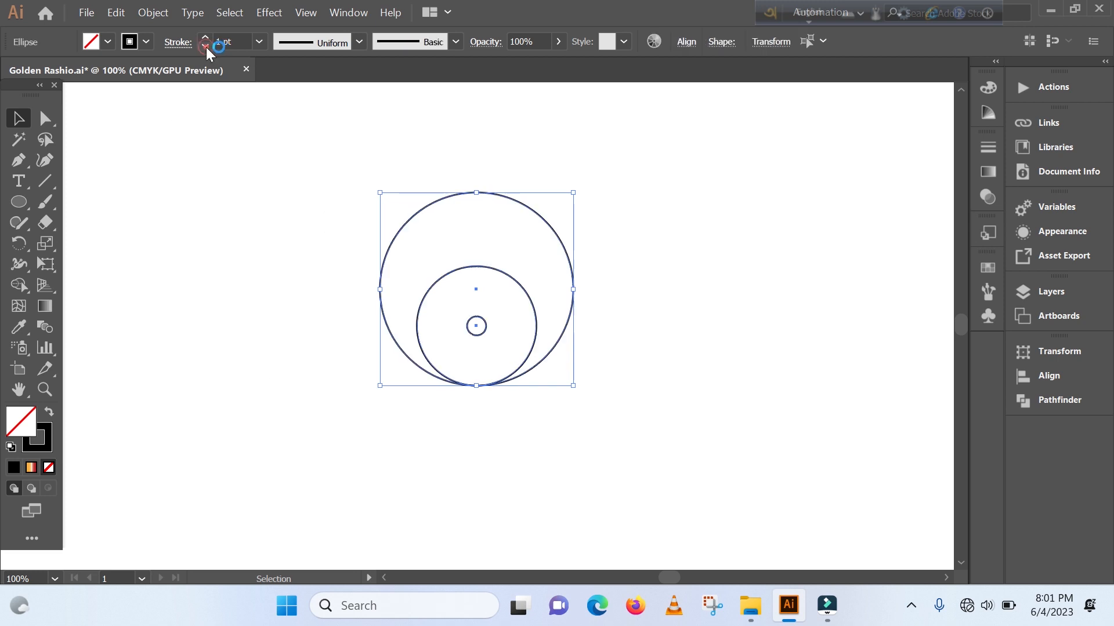
pyautogui.click(274, 308)
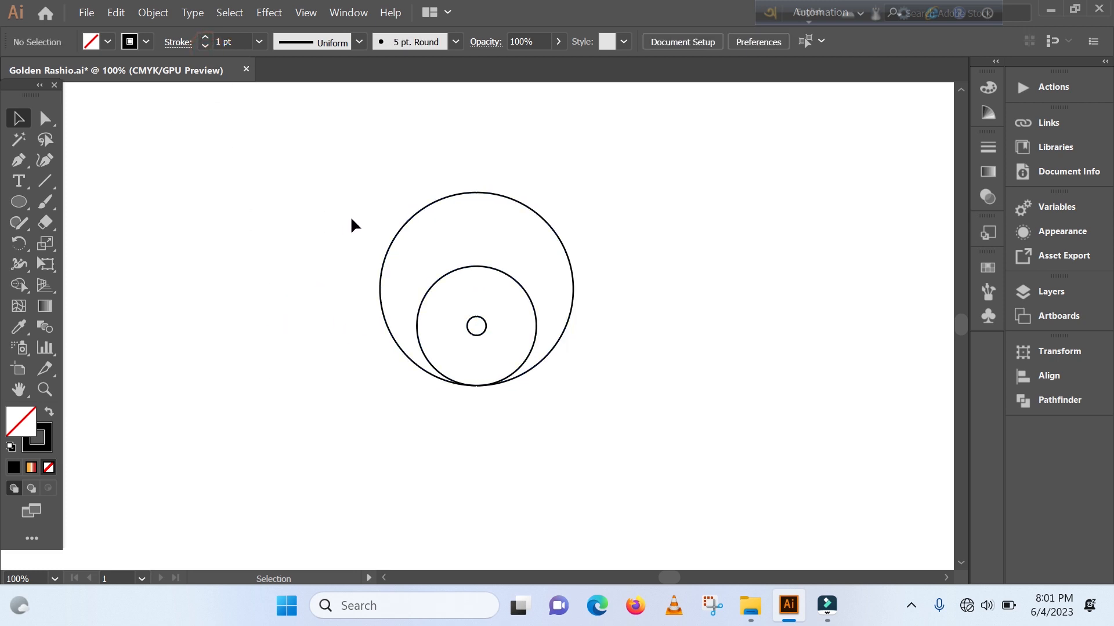
# - Create a copy of the two larger circles rotated 90° around the centre of the small circle
pyautogui.moveTo(348, 217); pyautogui.dragTo(443, 294)
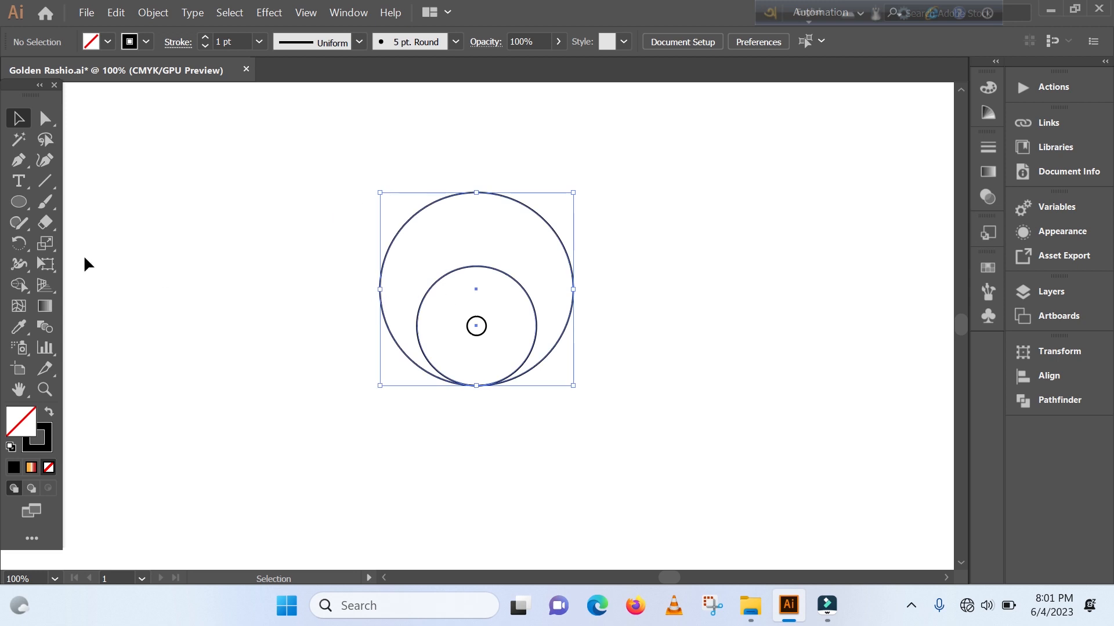
pyautogui.click(18, 244)
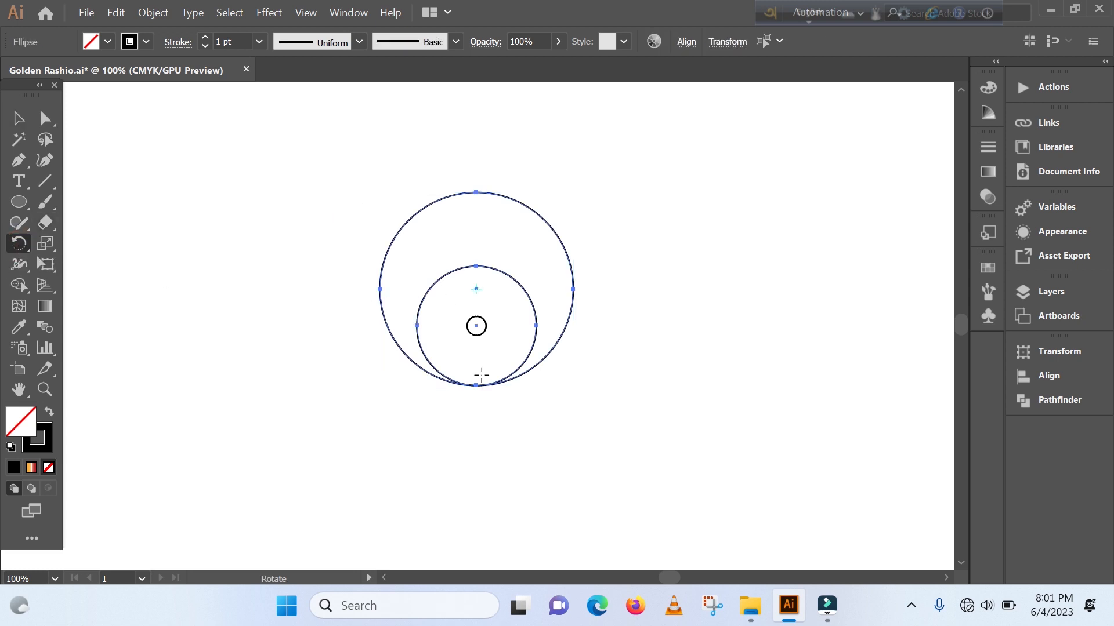
pyautogui.keyDown('alt'); pyautogui.click(477, 326); pyautogui.keyUp('alt')
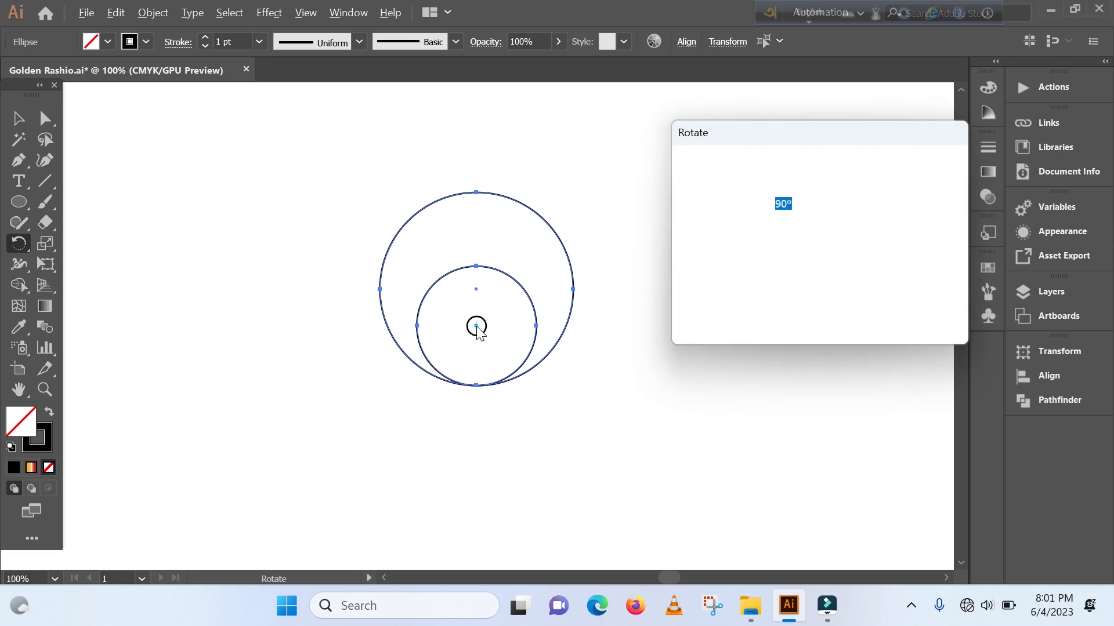
pyautogui.moveTo(850, 134); pyautogui.dragTo(823, 124)
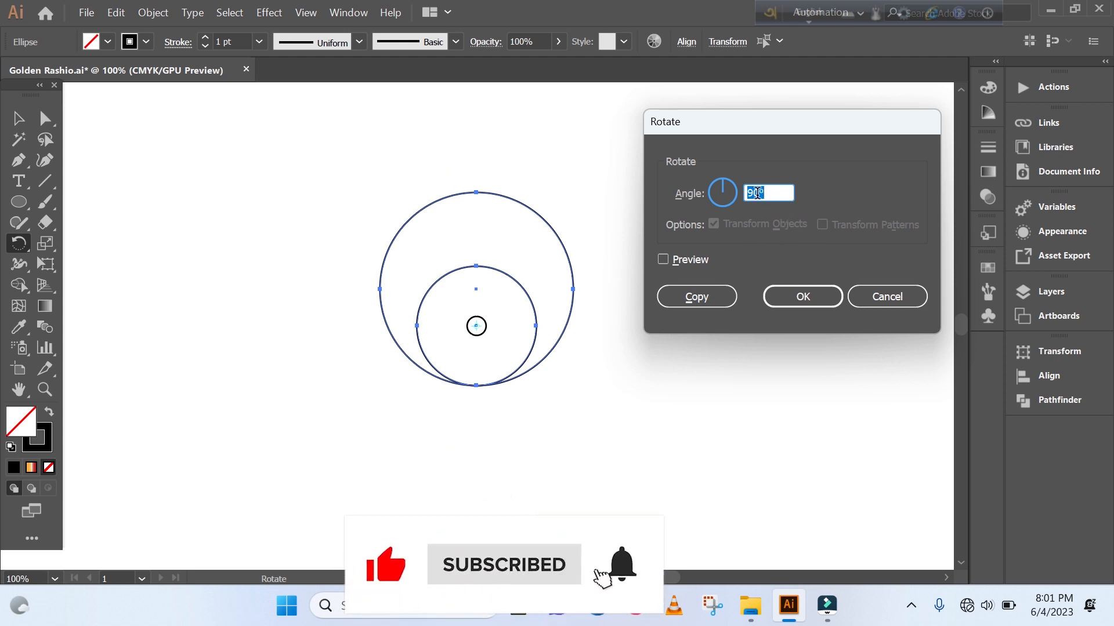
pyautogui.click(698, 299)
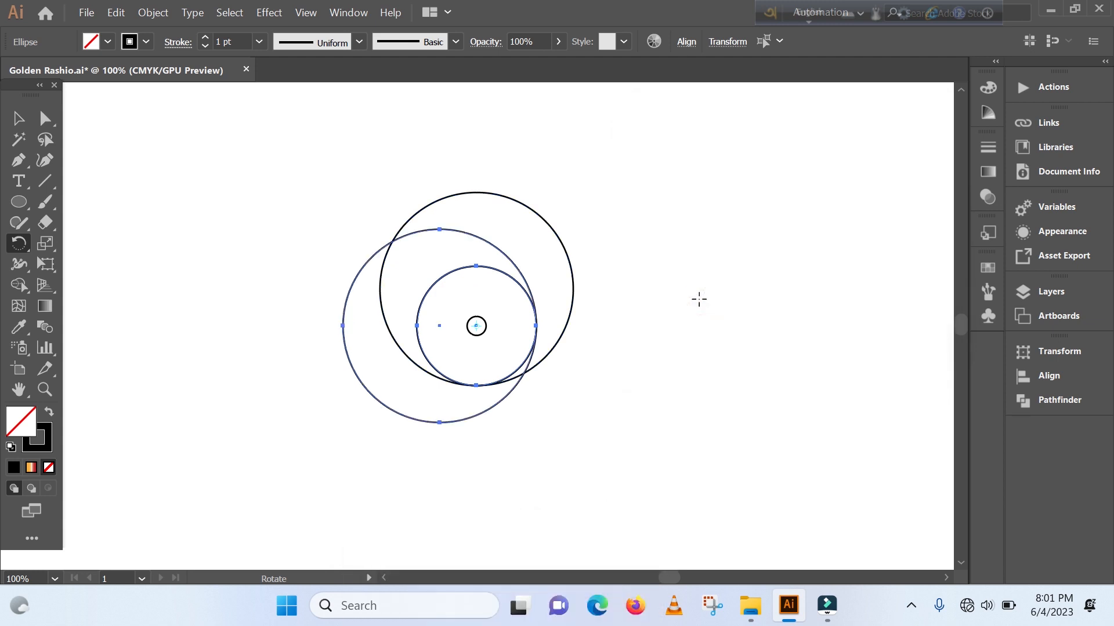
# - Repeat the 90° rotated copy twice to complete a ring of four overlapping circles
pyautogui.press('v')
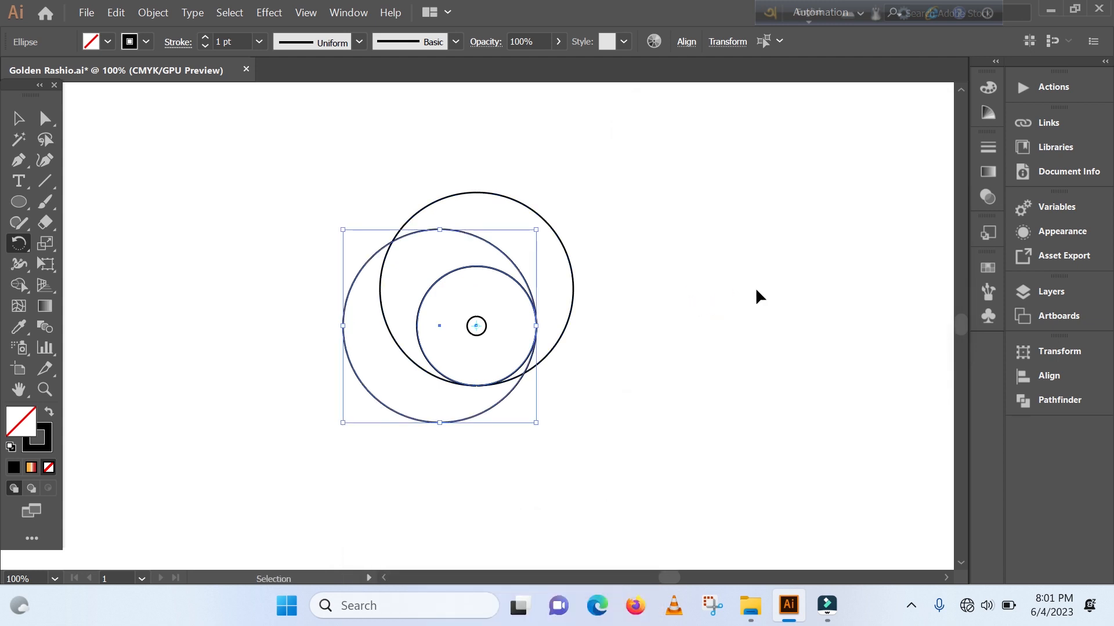
pyautogui.hotkey('ctrl', 'd')
pyautogui.hotkey('ctrl', 'd')
pyautogui.press('r')
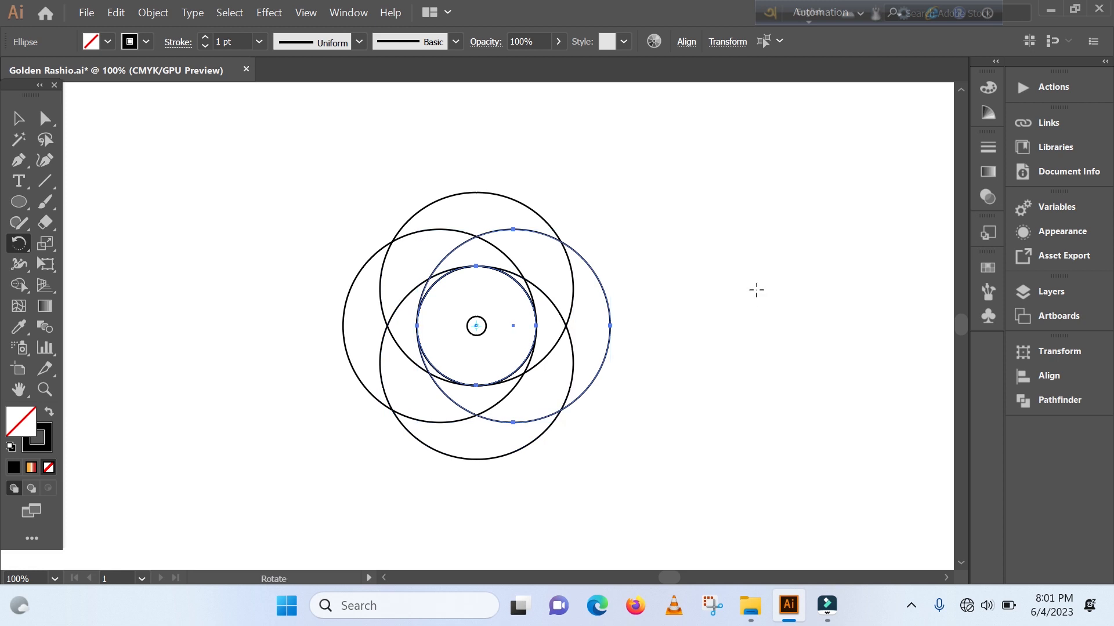
# - Merge the overlapping regions of all circles with the Shape Builder into four interlocking swirl blades around the central circle
pyautogui.press('v')
pyautogui.click(340, 182)
pyautogui.moveTo(343, 186); pyautogui.dragTo(667, 476)
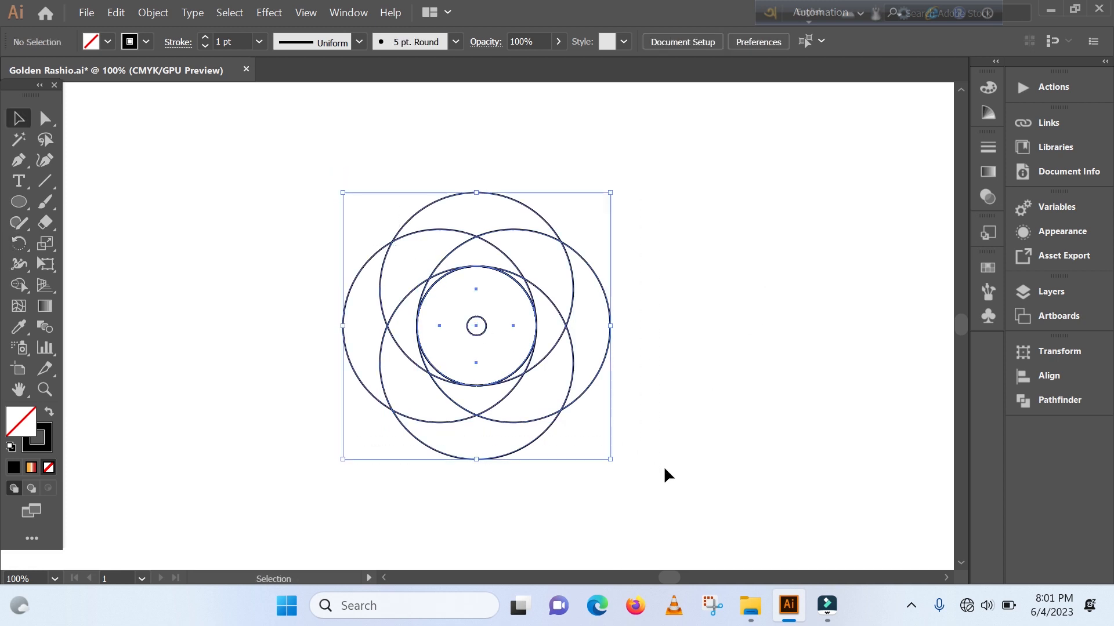
pyautogui.click(18, 285)
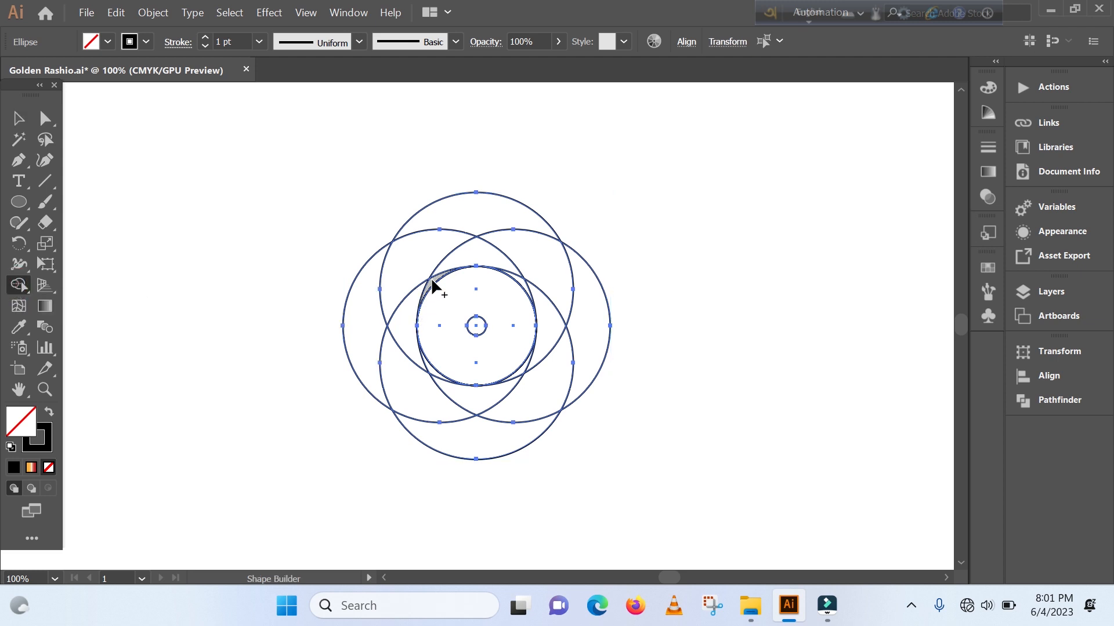
pyautogui.moveTo(430, 278)
pyautogui.mouseDown()
pyautogui.moveTo(400, 349)
pyautogui.moveTo(447, 430)
pyautogui.mouseUp()
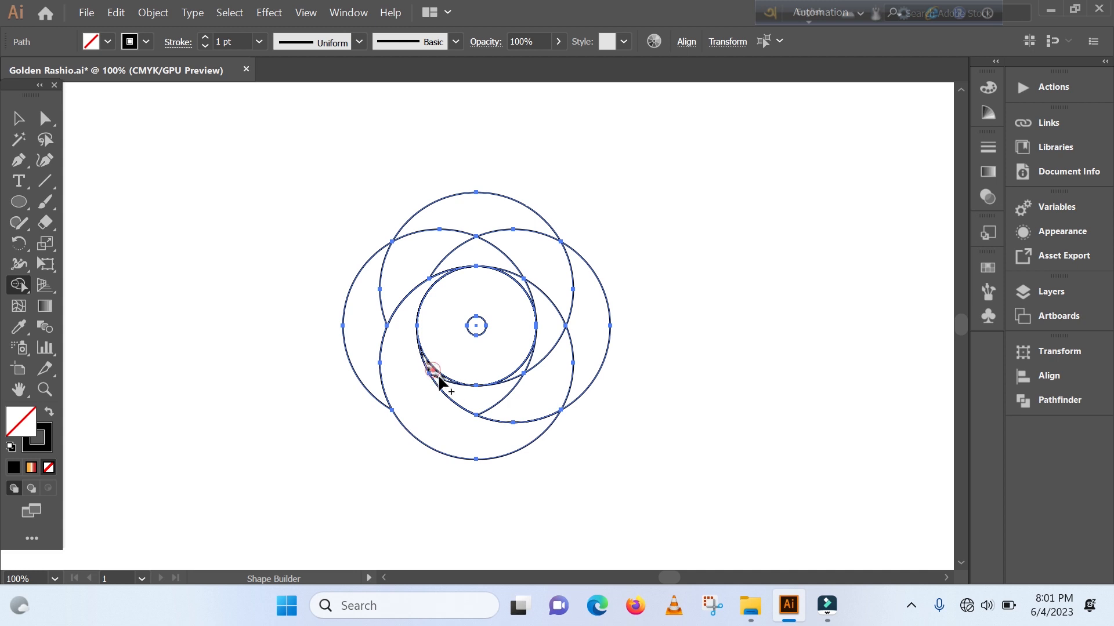
pyautogui.moveTo(478, 397)
pyautogui.mouseDown()
pyautogui.moveTo(541, 387)
pyautogui.moveTo(596, 332)
pyautogui.mouseUp()
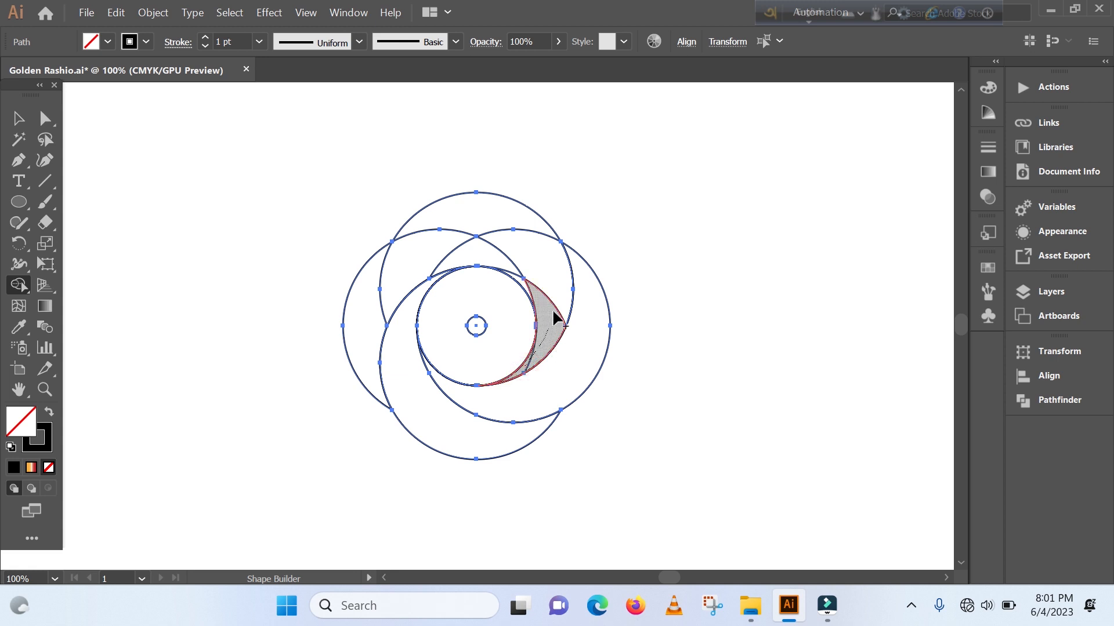
pyautogui.moveTo(547, 252); pyautogui.dragTo(510, 212)
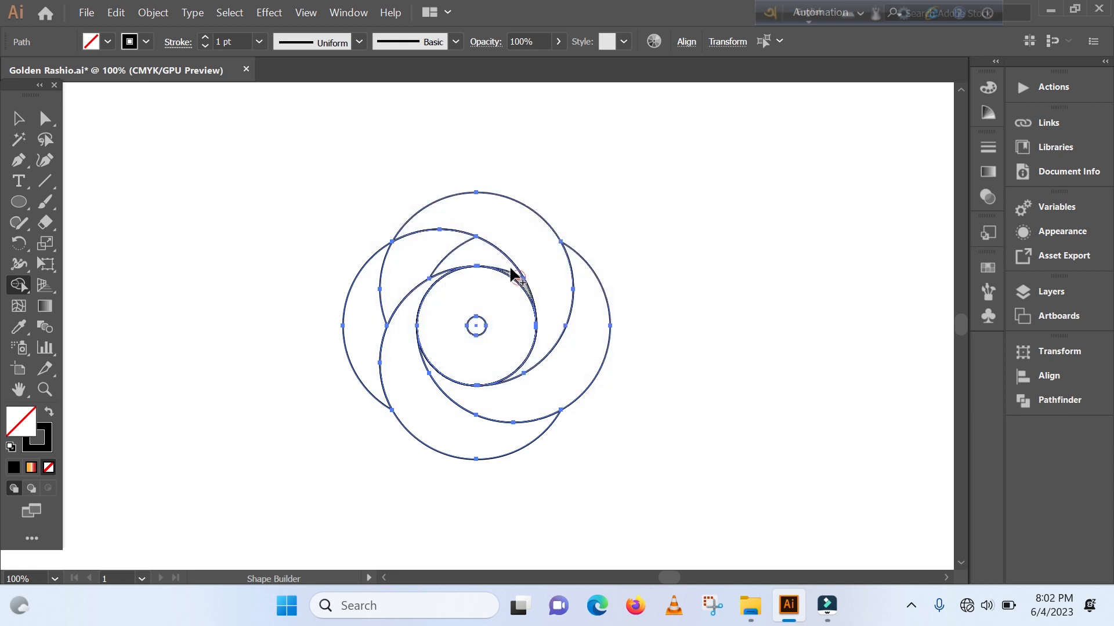
pyautogui.moveTo(469, 259)
pyautogui.mouseDown()
pyautogui.moveTo(404, 258)
pyautogui.moveTo(368, 319)
pyautogui.mouseUp()
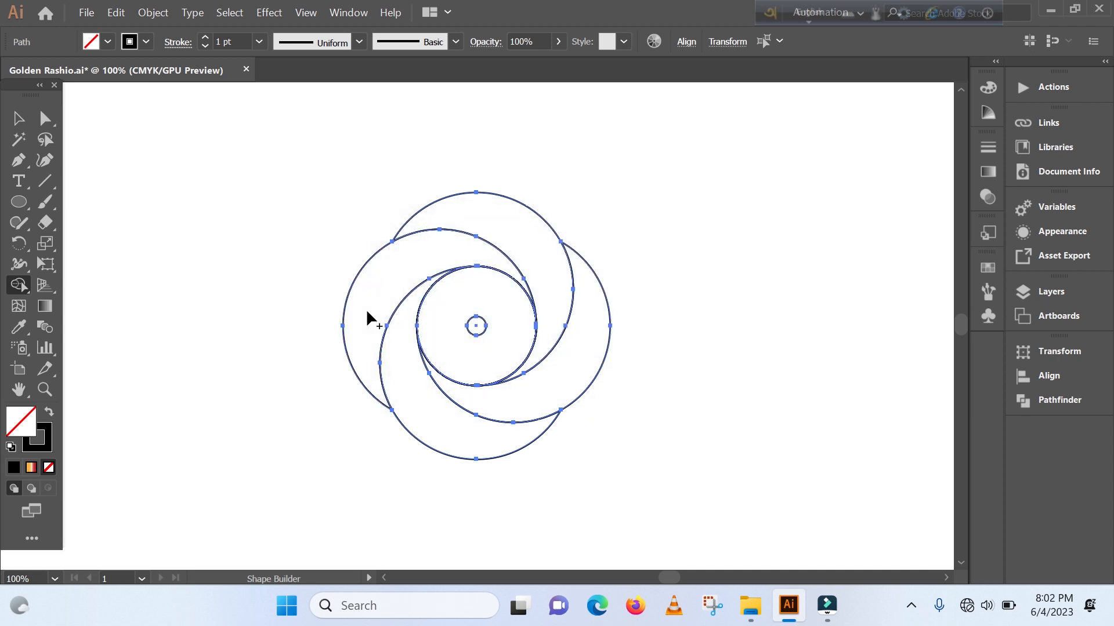
pyautogui.click(18, 118)
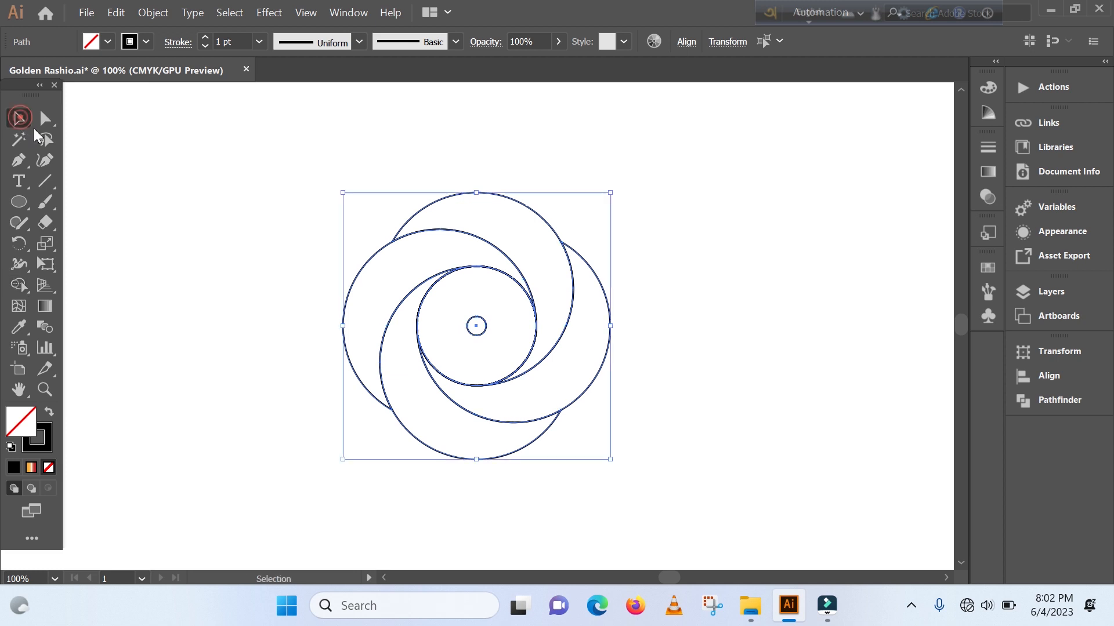
pyautogui.click(235, 303)
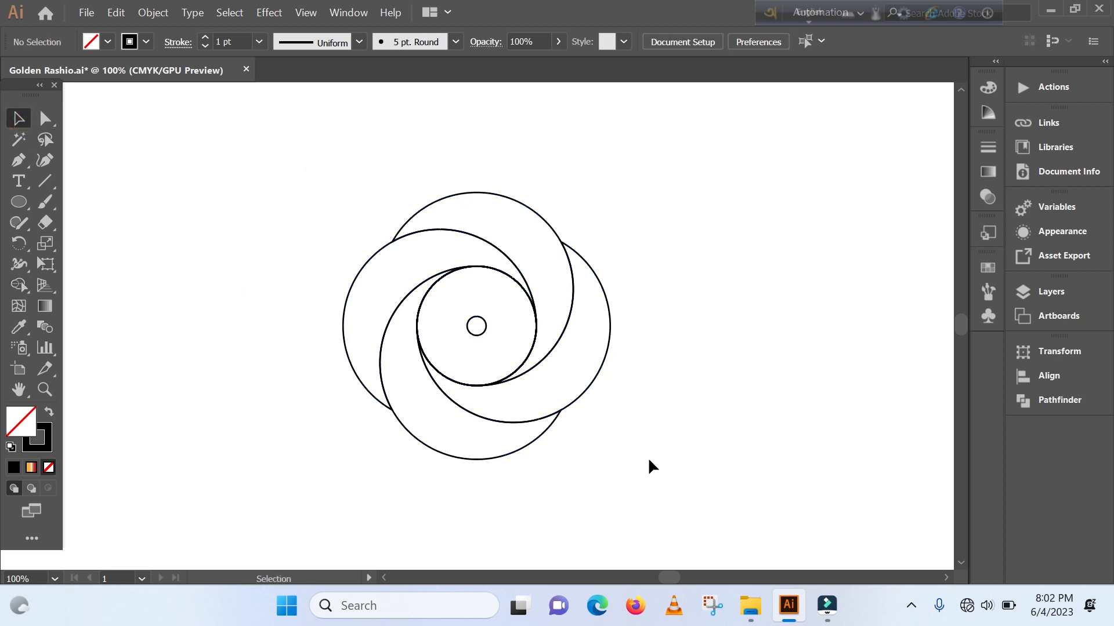
# - Fill all the swirl shapes with green and remove their stroke
pyautogui.hotkey('ctrl', 'a')
pyautogui.click(987, 268)
pyautogui.click(844, 313)
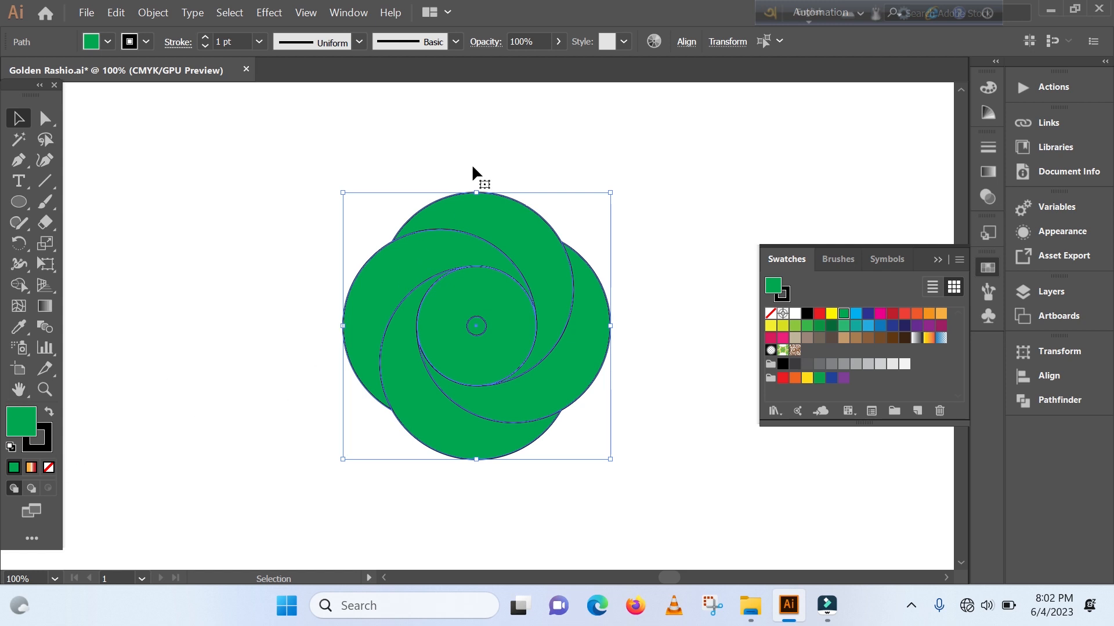
pyautogui.click(40, 450)
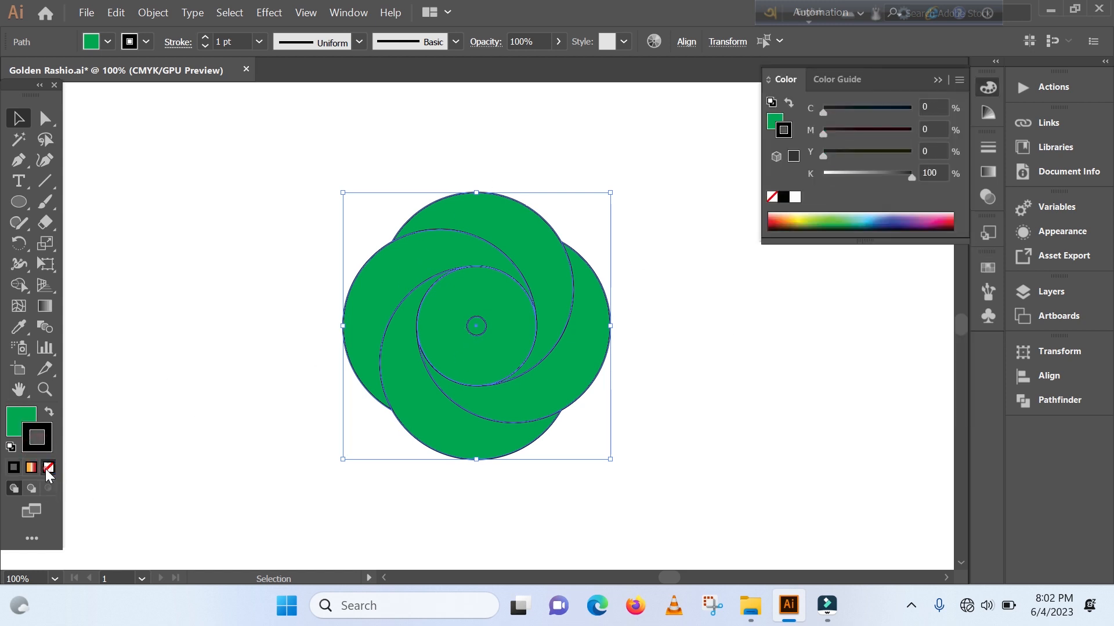
pyautogui.click(49, 468)
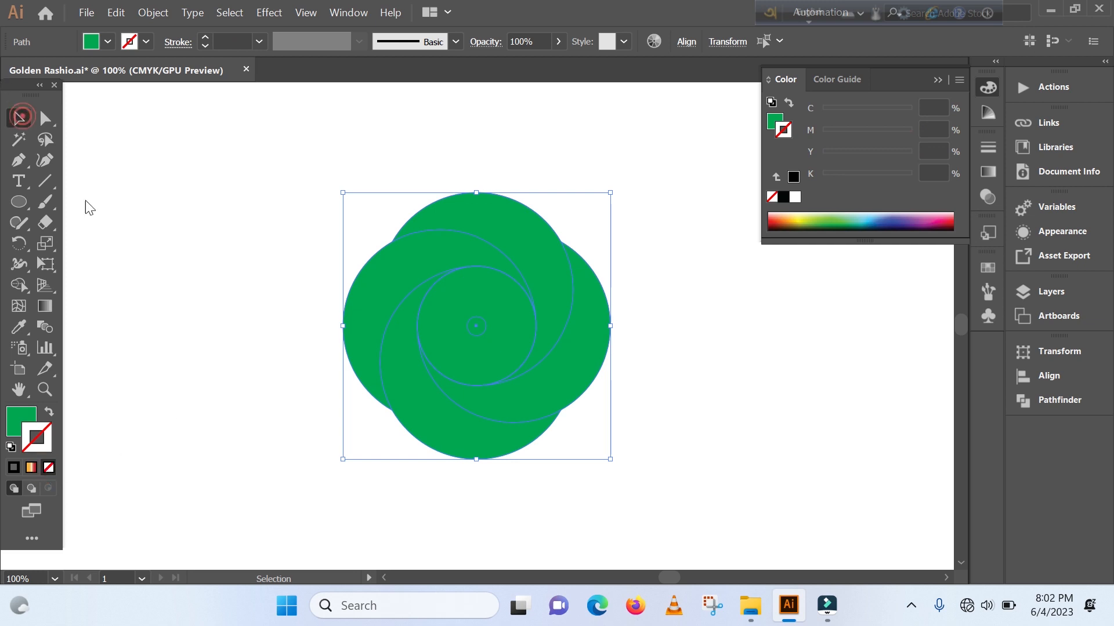
pyautogui.click(225, 378)
# - Offset the paths of all the green swirl shapes by -2 px with mitered joins, and move the inset shapes clear of the originals
pyautogui.moveTo(317, 204); pyautogui.dragTo(657, 462)
pyautogui.press('ctrl')
pyautogui.click(153, 13)
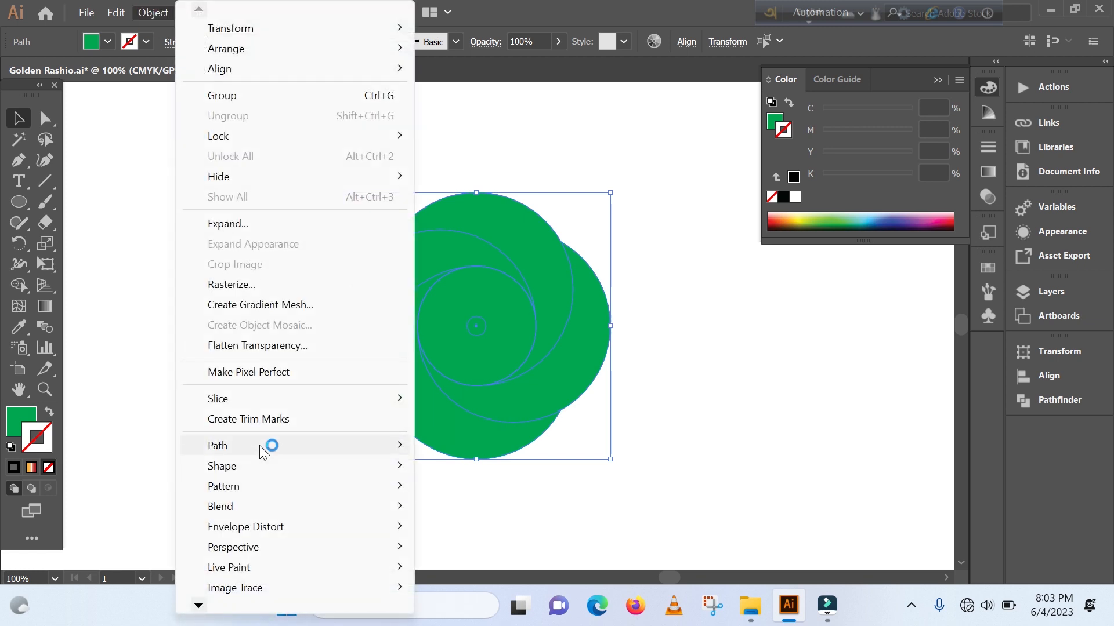
pyautogui.moveTo(259, 446)
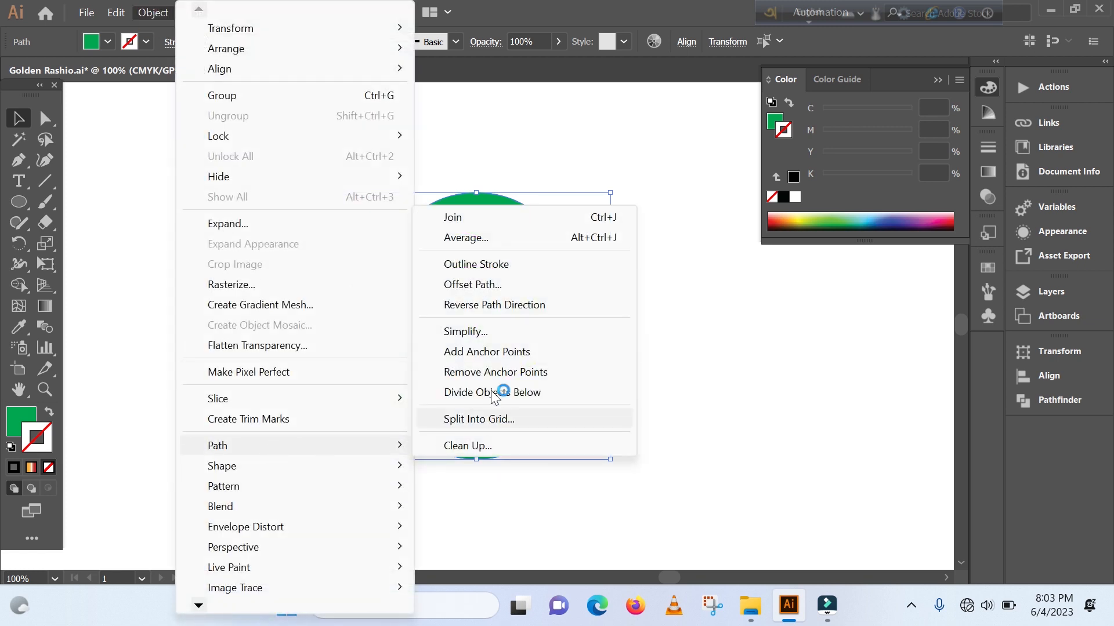
pyautogui.click(493, 284)
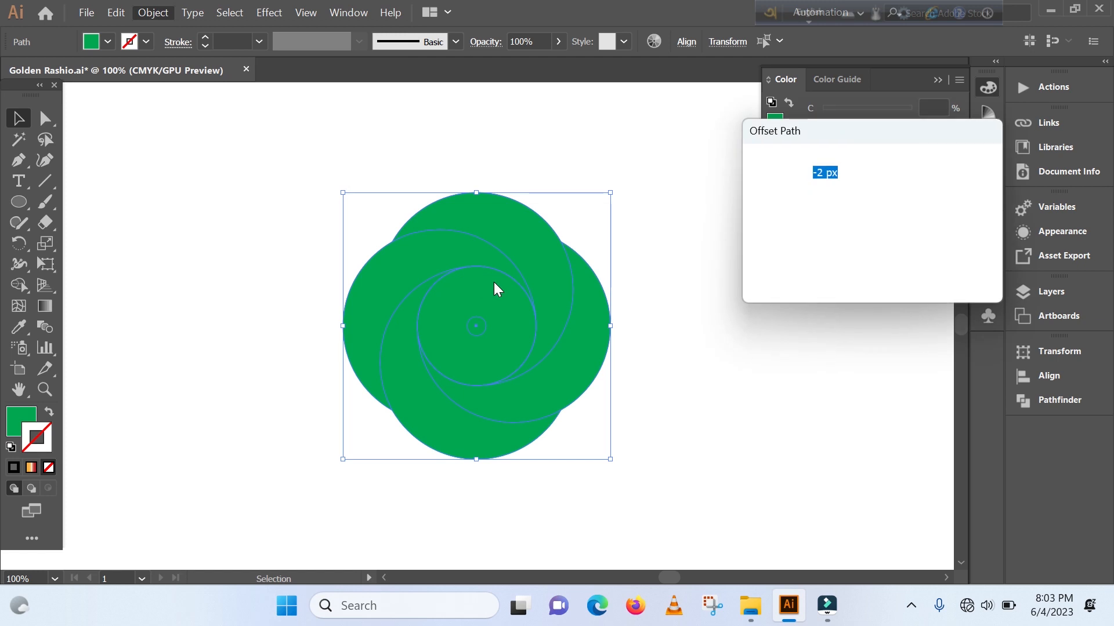
pyautogui.moveTo(896, 128); pyautogui.dragTo(856, 141)
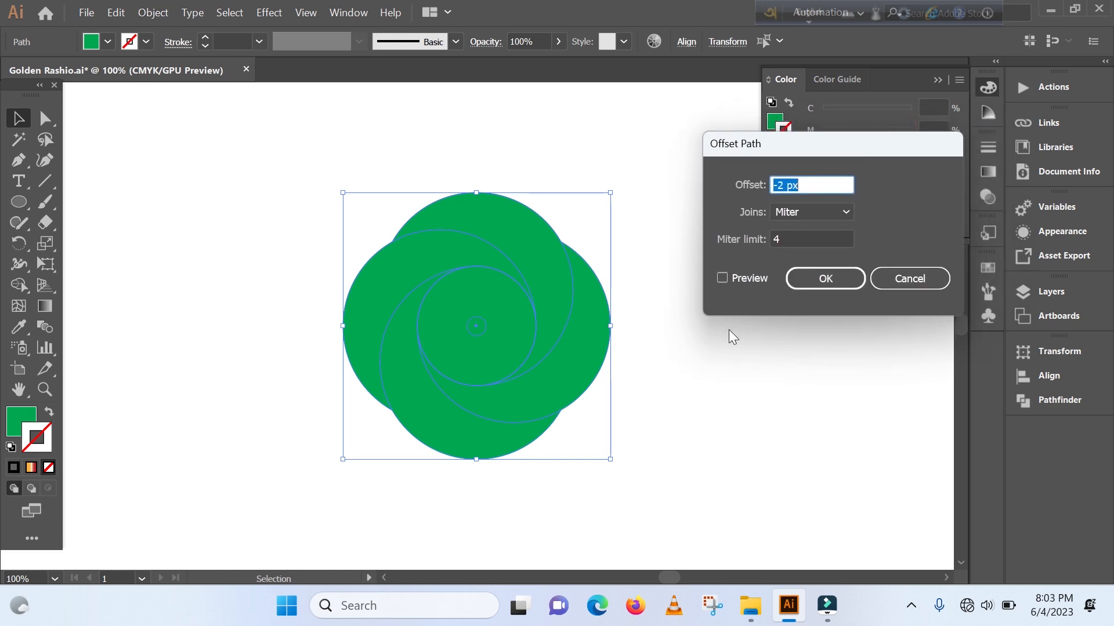
pyautogui.click(721, 277)
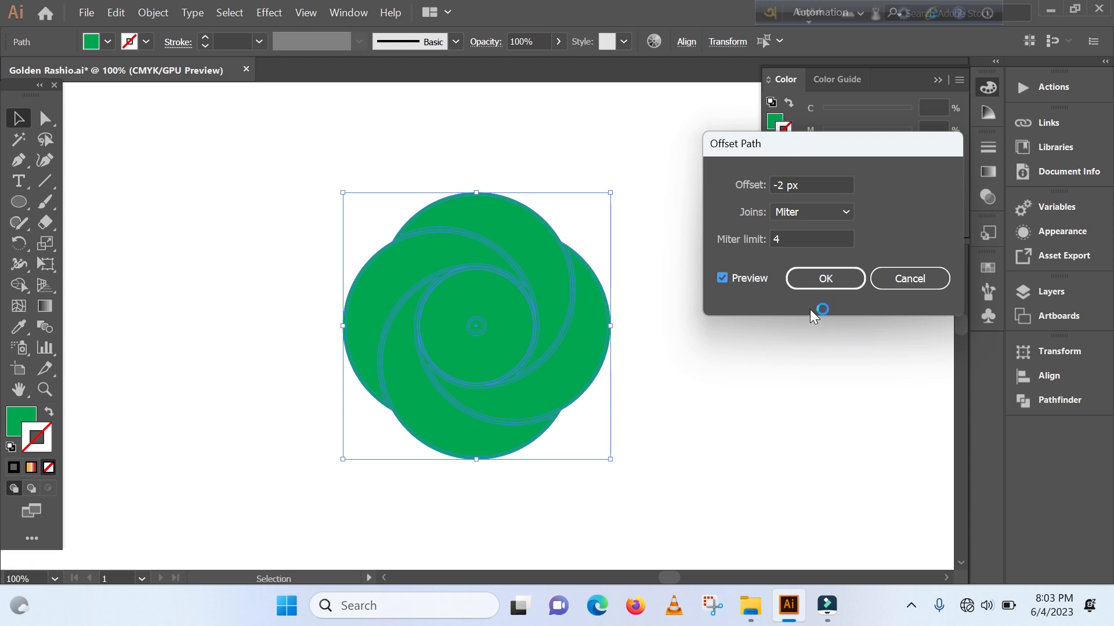
pyautogui.click(824, 279)
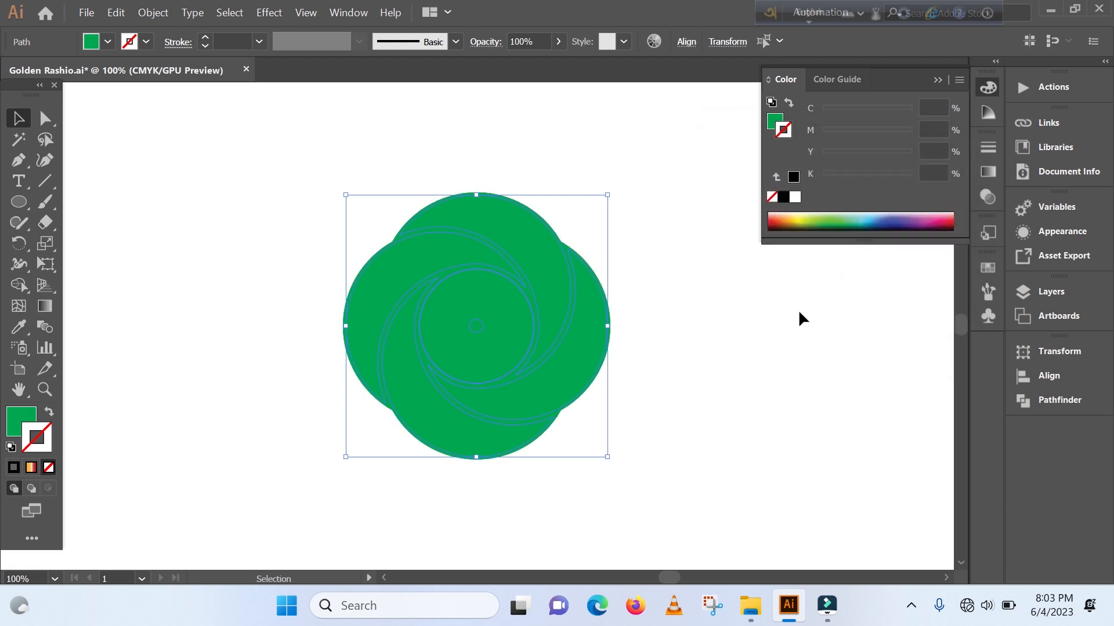
pyautogui.moveTo(582, 358); pyautogui.dragTo(305, 370)
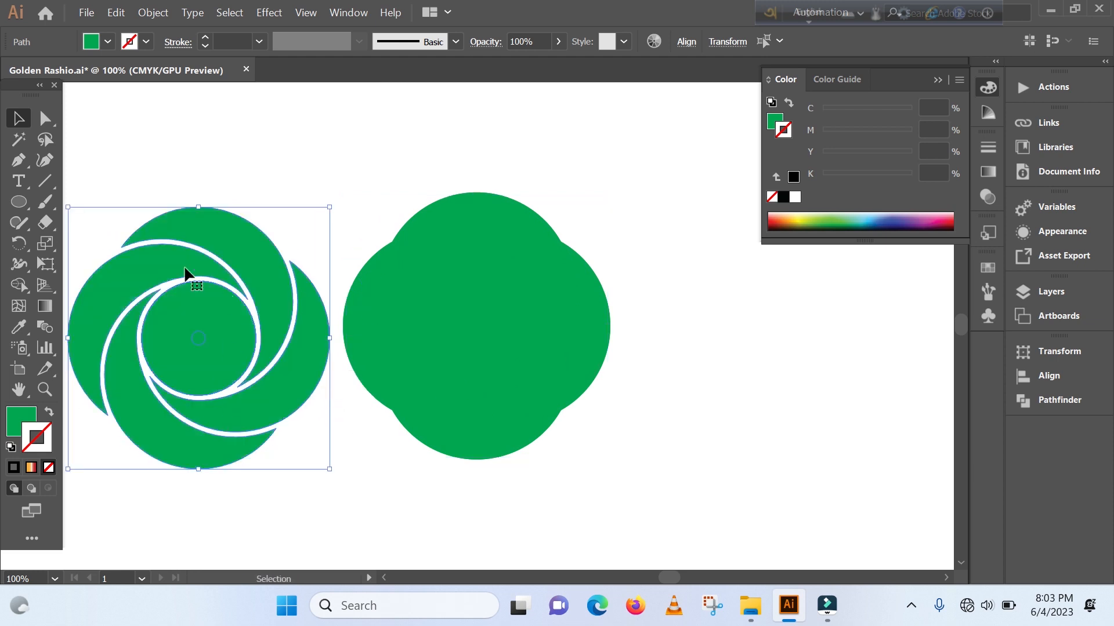
pyautogui.moveTo(673, 573)
pyautogui.mouseDown()
pyautogui.moveTo(653, 572)
pyautogui.moveTo(673, 566)
pyautogui.mouseUp()
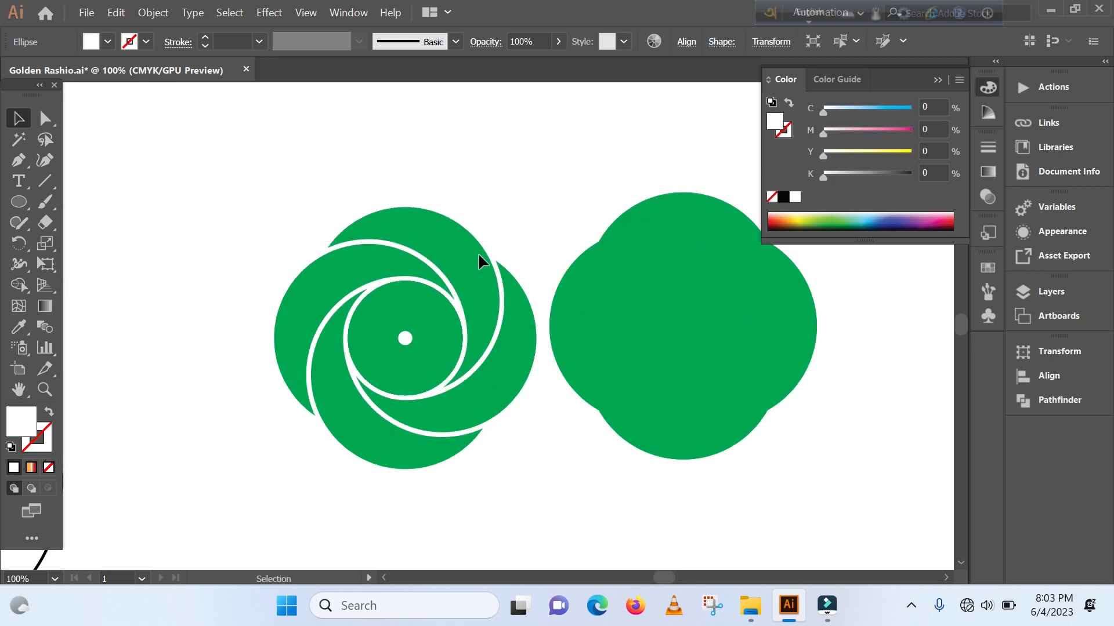
# - Apply a linear gradient to the inset swirl's top blade, remove its white middle stop and set the midpoint to about 54%
pyautogui.click(461, 248)
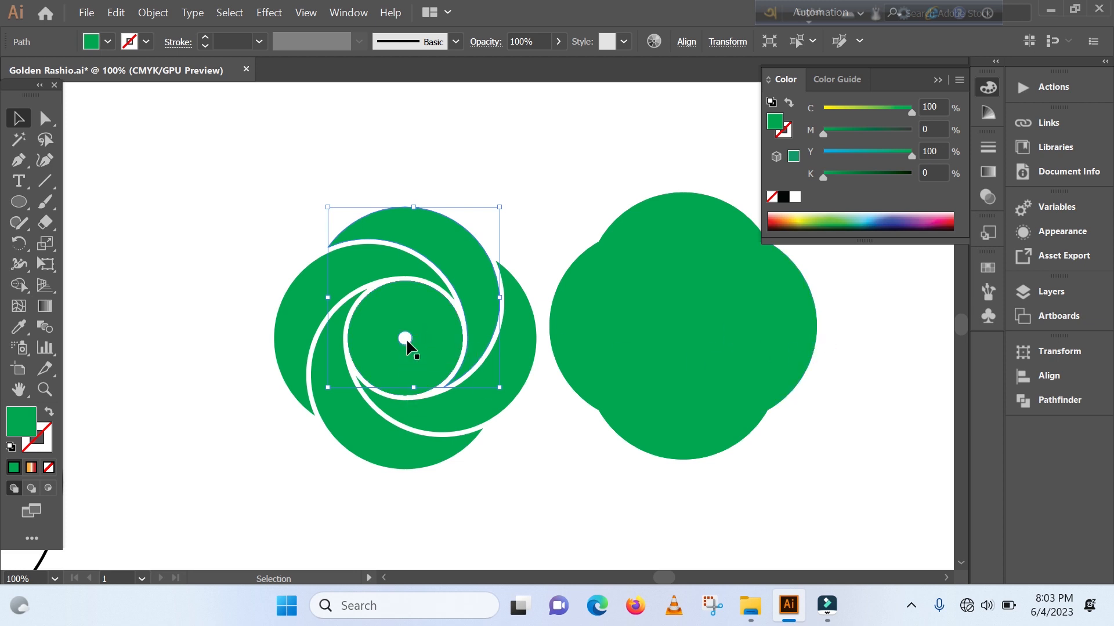
pyautogui.click(45, 306)
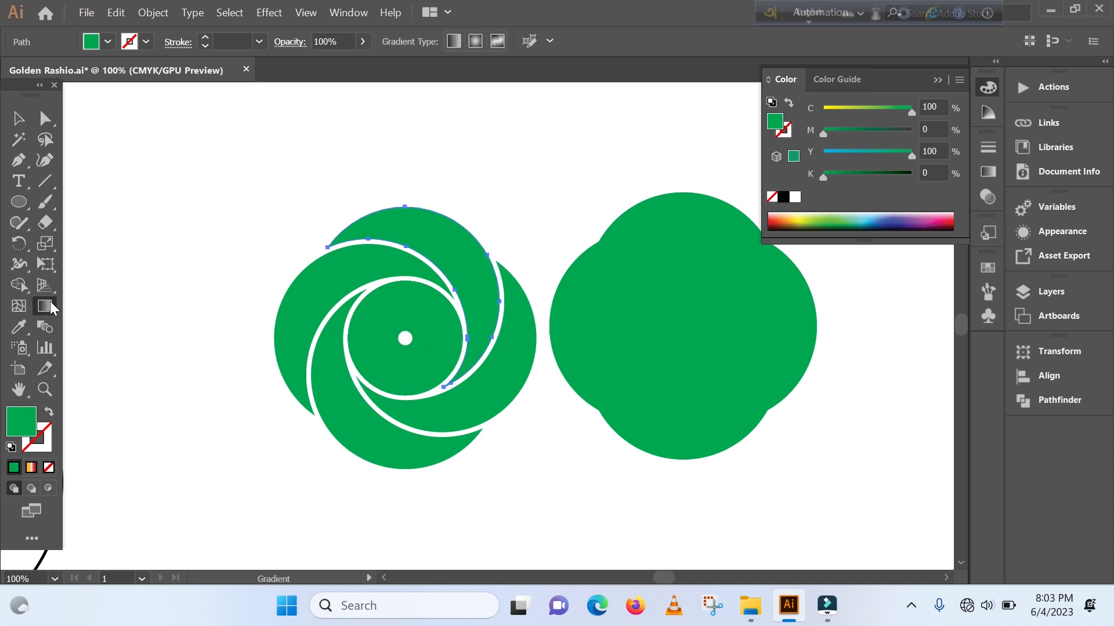
pyautogui.click(988, 172)
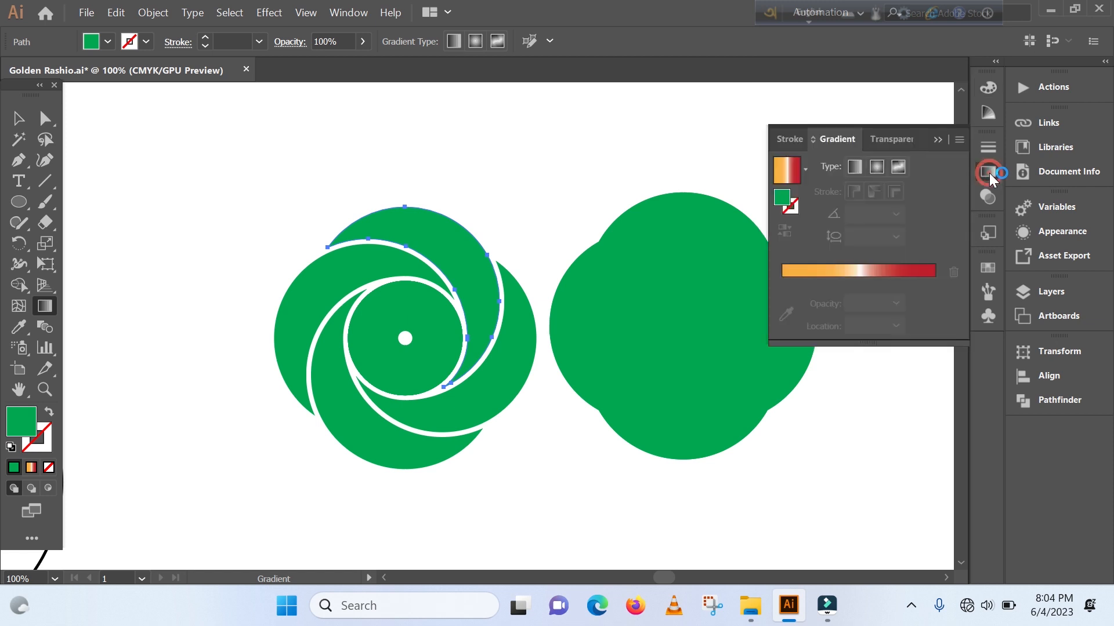
pyautogui.click(853, 168)
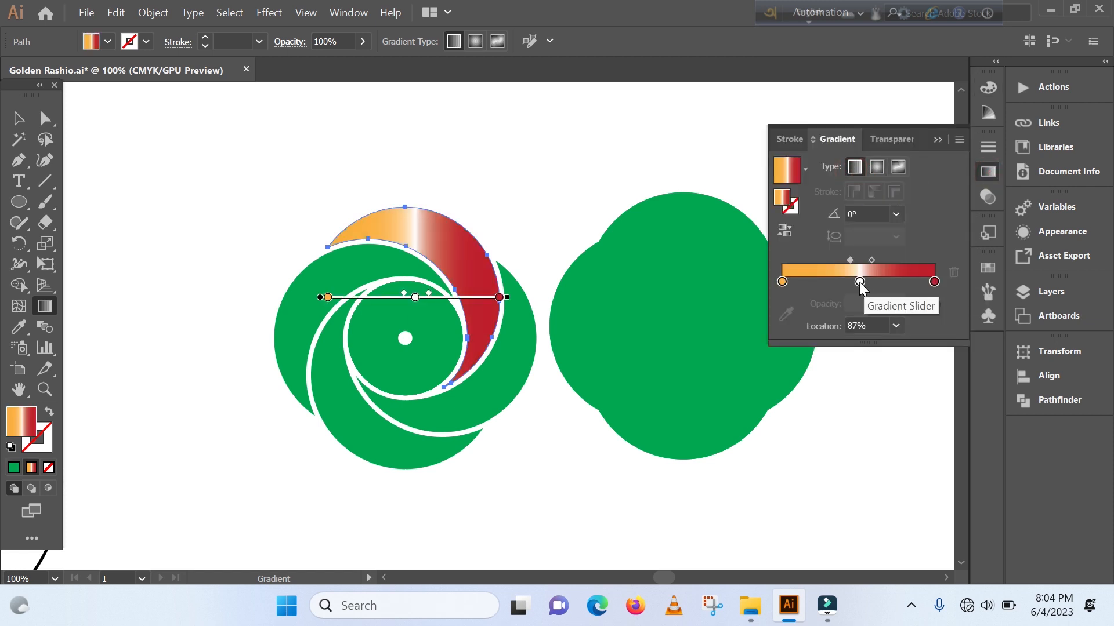
pyautogui.click(859, 282)
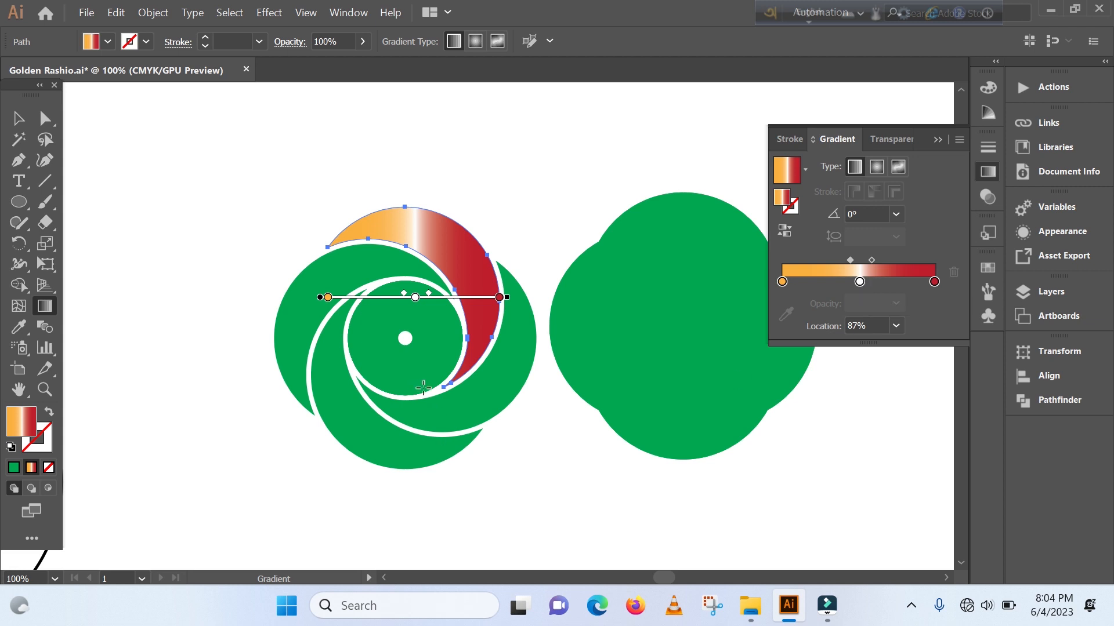
pyautogui.moveTo(861, 283); pyautogui.dragTo(849, 305)
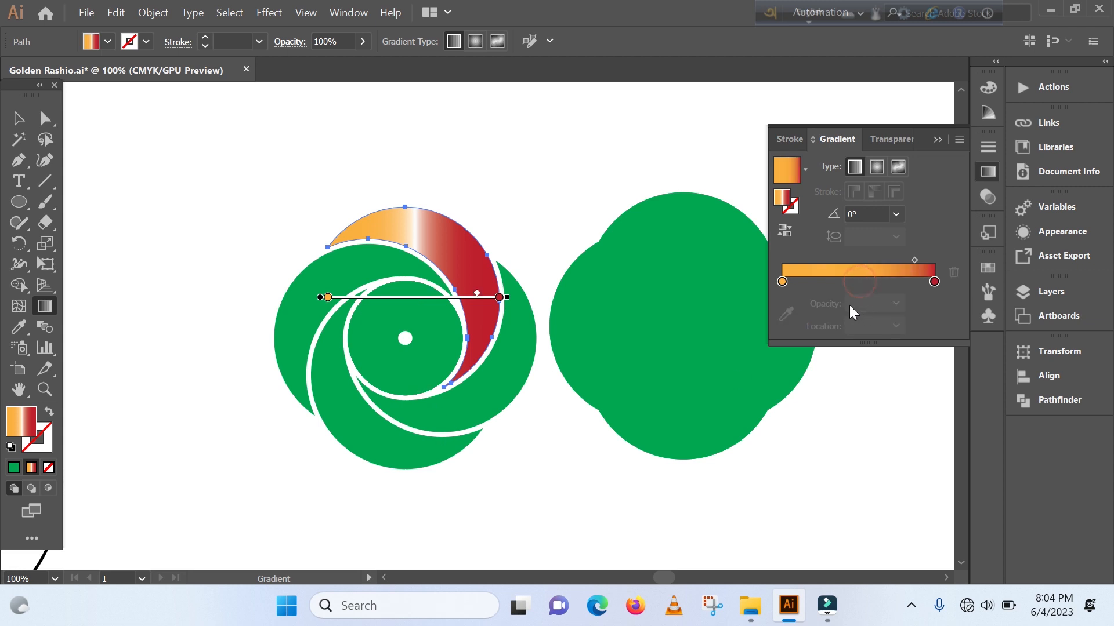
pyautogui.moveTo(913, 259); pyautogui.dragTo(863, 261)
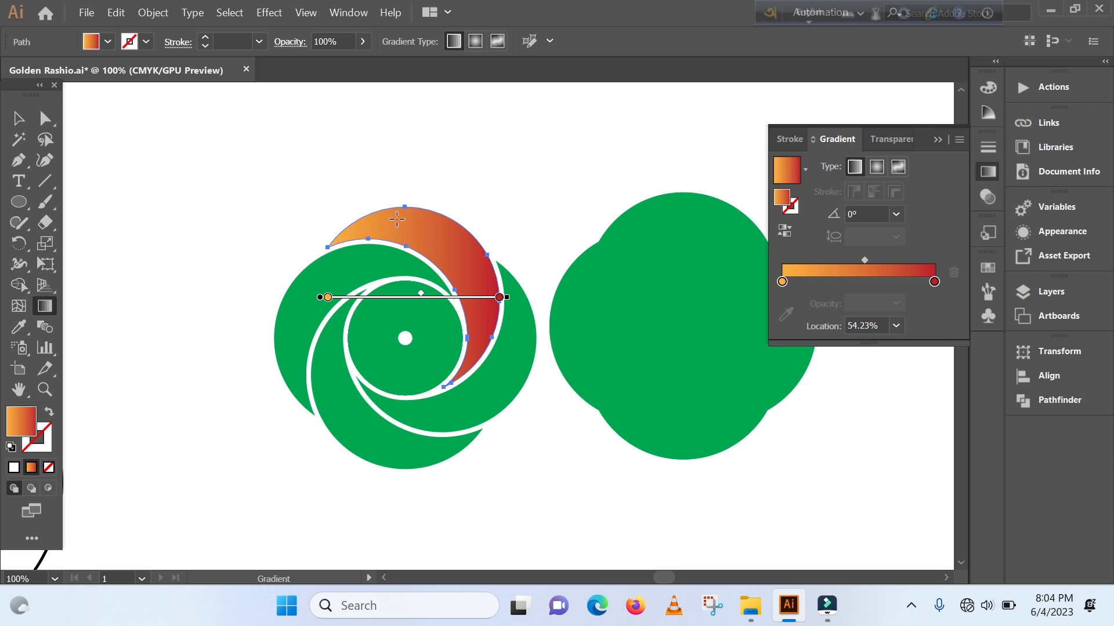
# - Recolour the top blade's gradient stops to run from medium blue to dark navy blue
pyautogui.doubleClick(934, 282)
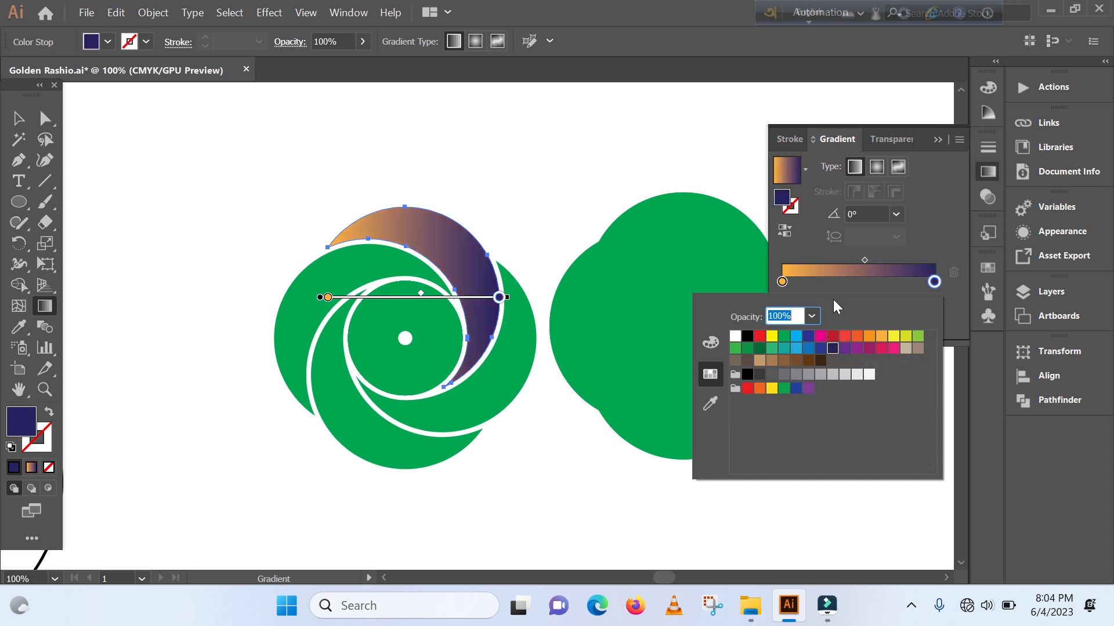
pyautogui.click(782, 282)
pyautogui.doubleClick(783, 283)
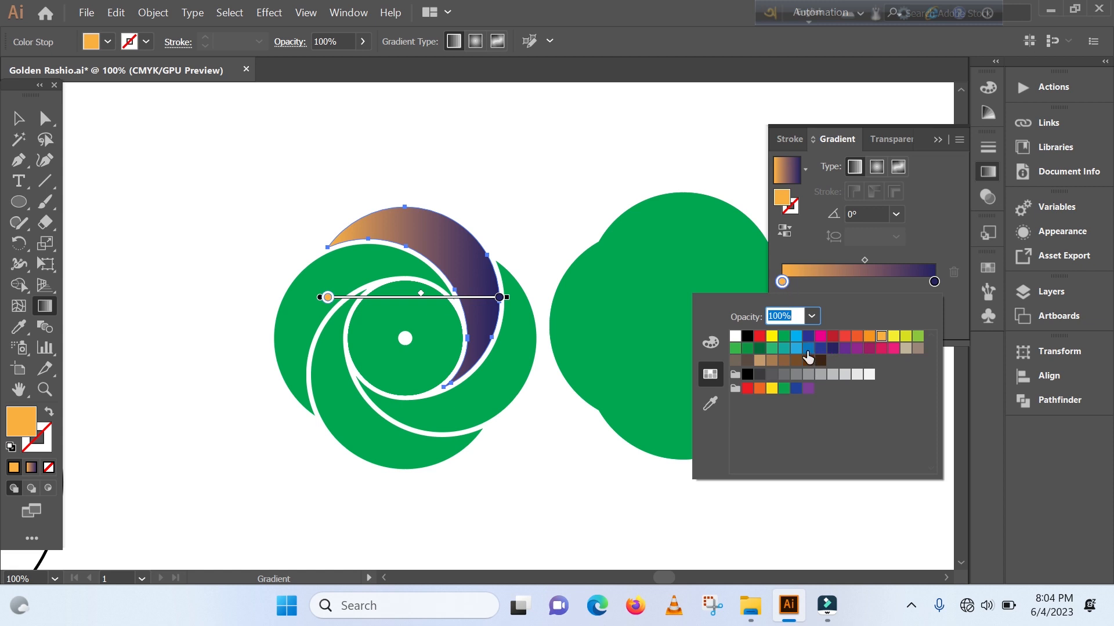
pyautogui.click(808, 348)
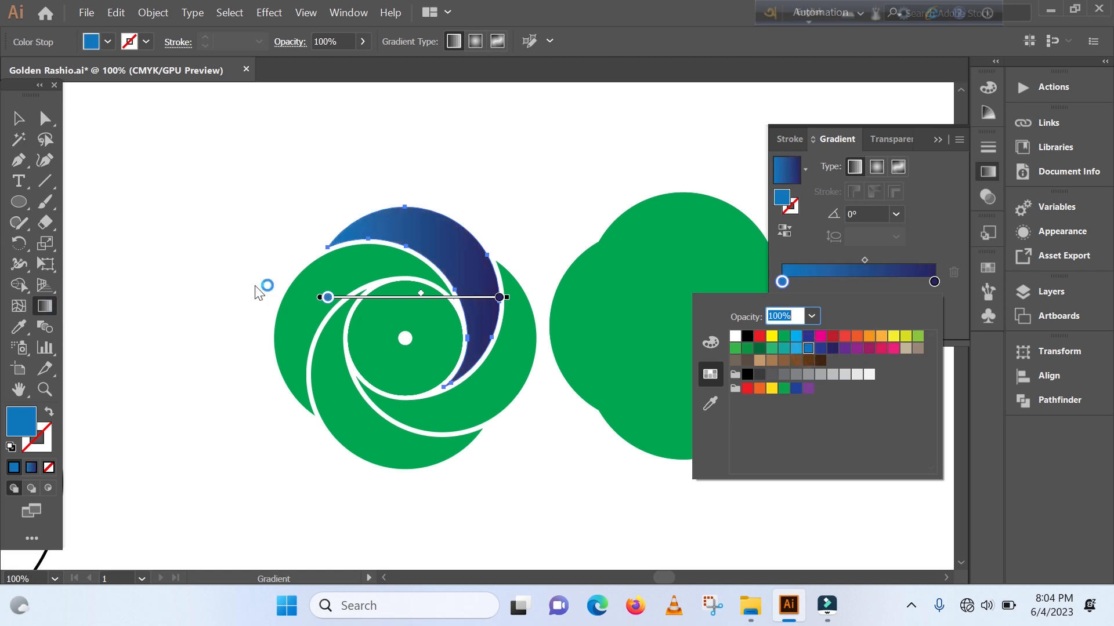
pyautogui.click(386, 247)
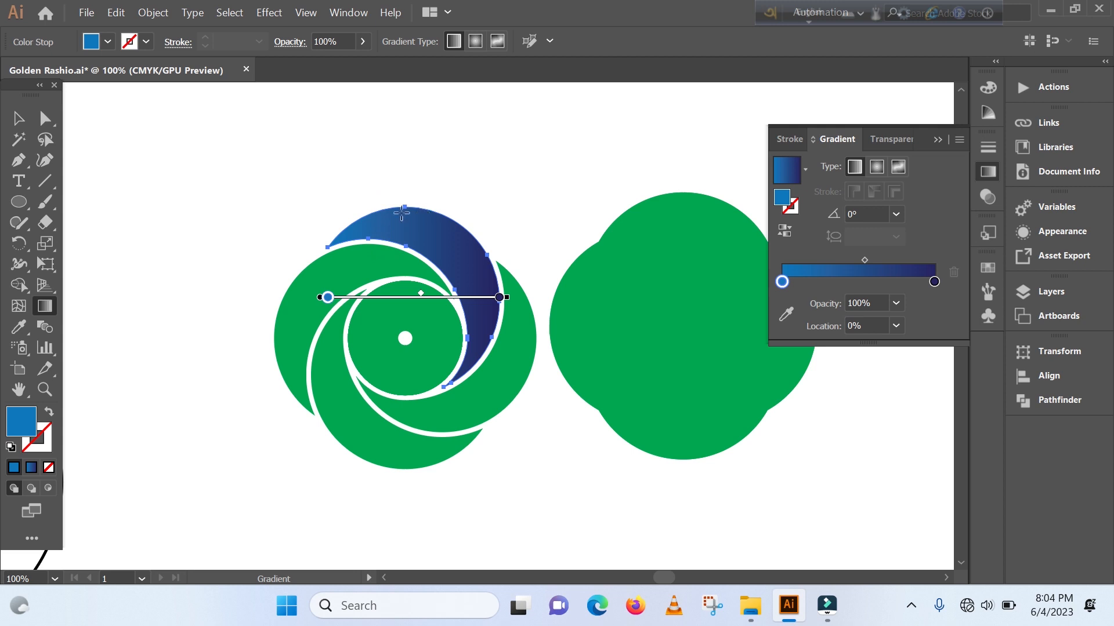
# - Redirect the top blade's gradient diagonally from upper left to lower right at about -53°
pyautogui.moveTo(367, 179)
pyautogui.mouseDown()
pyautogui.moveTo(499, 329)
pyautogui.moveTo(497, 354)
pyautogui.mouseUp()
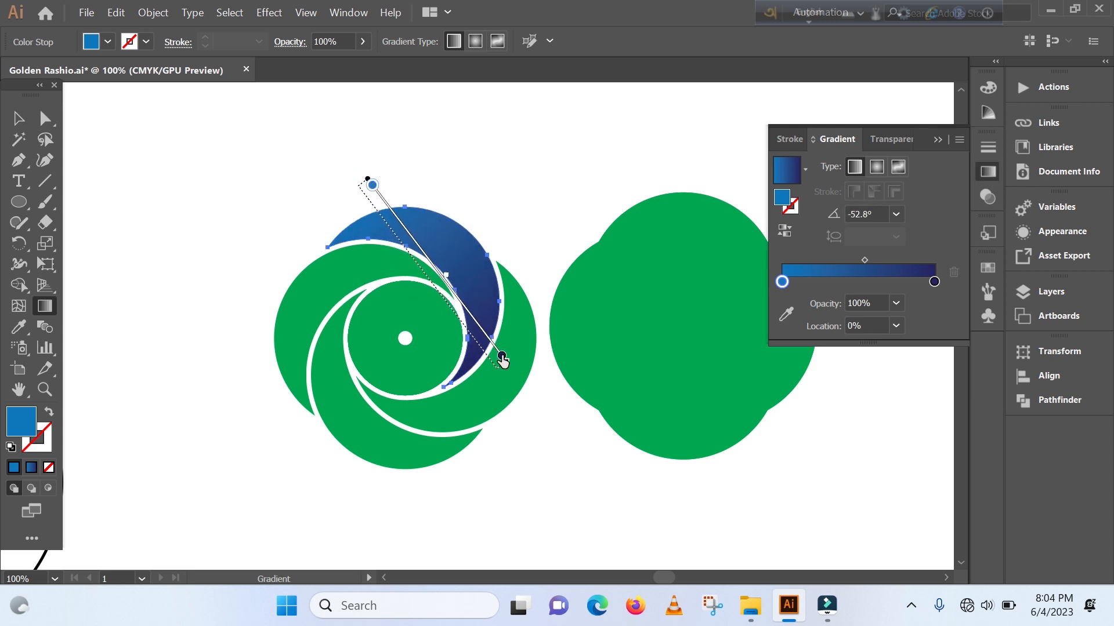
pyautogui.press('v')
pyautogui.click(213, 286)
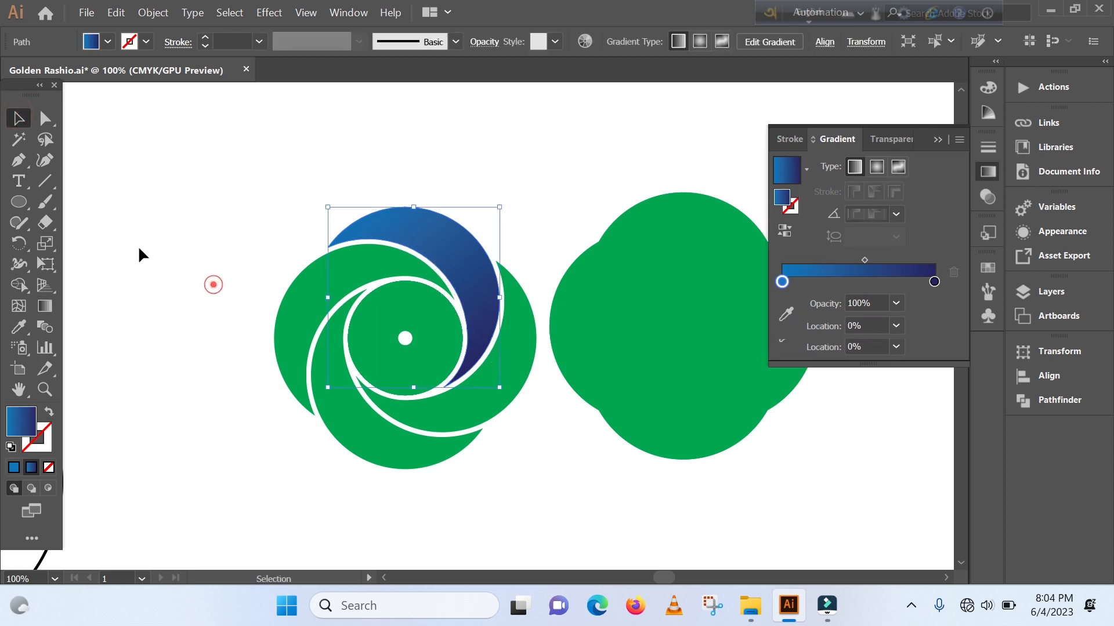
# - Copy the blue gradient blade rotated 90° around the small circle's centre, and repeat the copy to complete a ring of four blades
pyautogui.click(424, 246)
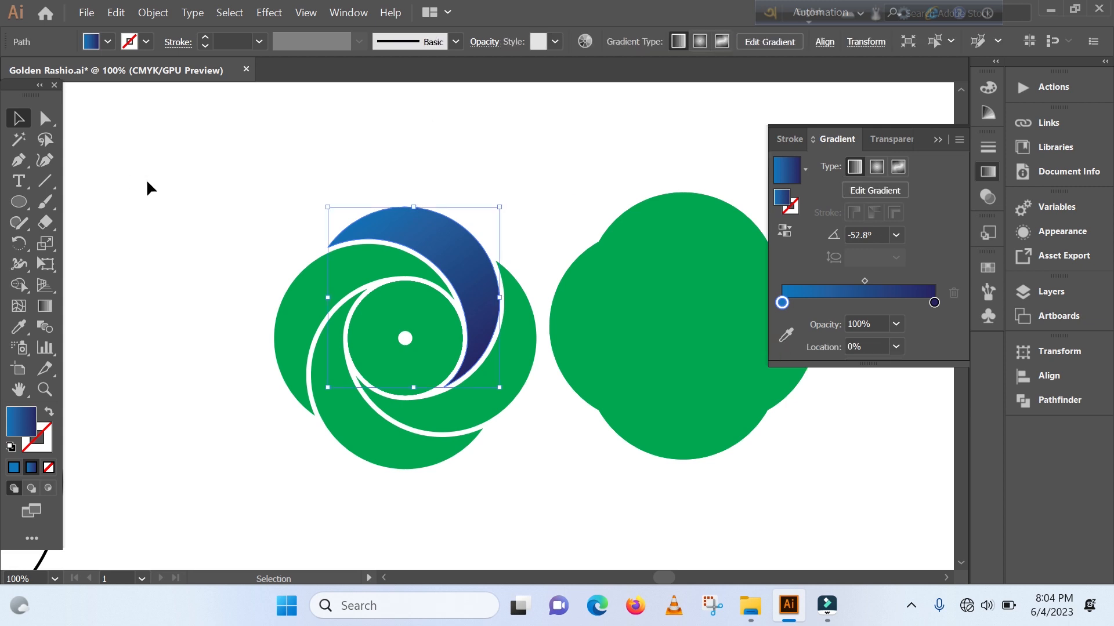
pyautogui.click(19, 243)
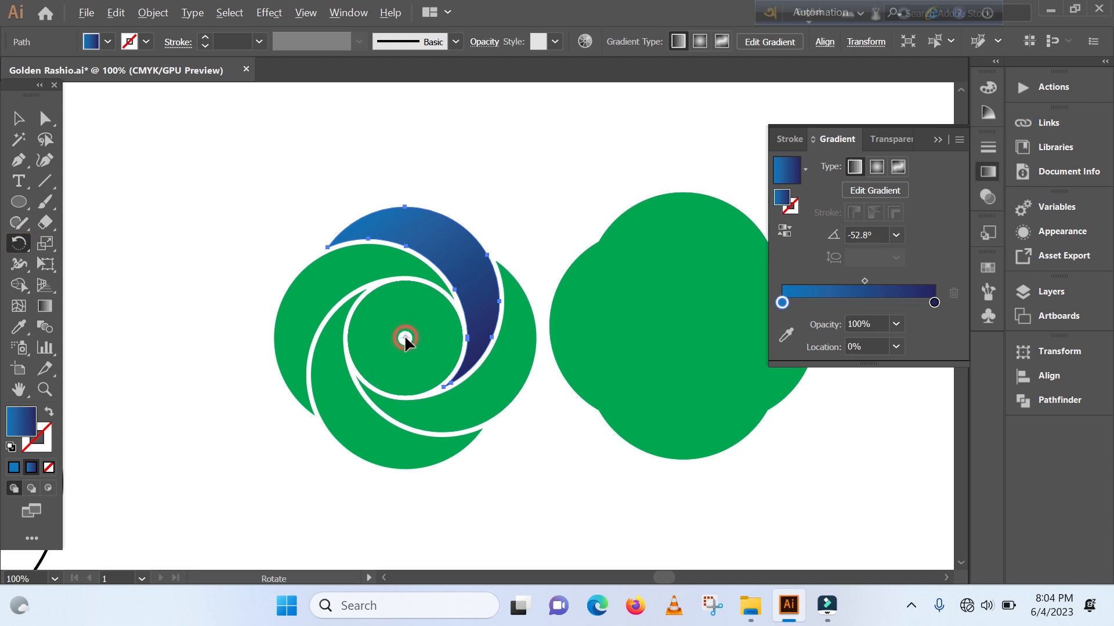
pyautogui.keyDown('alt'); pyautogui.click(404, 338); pyautogui.keyUp('alt')
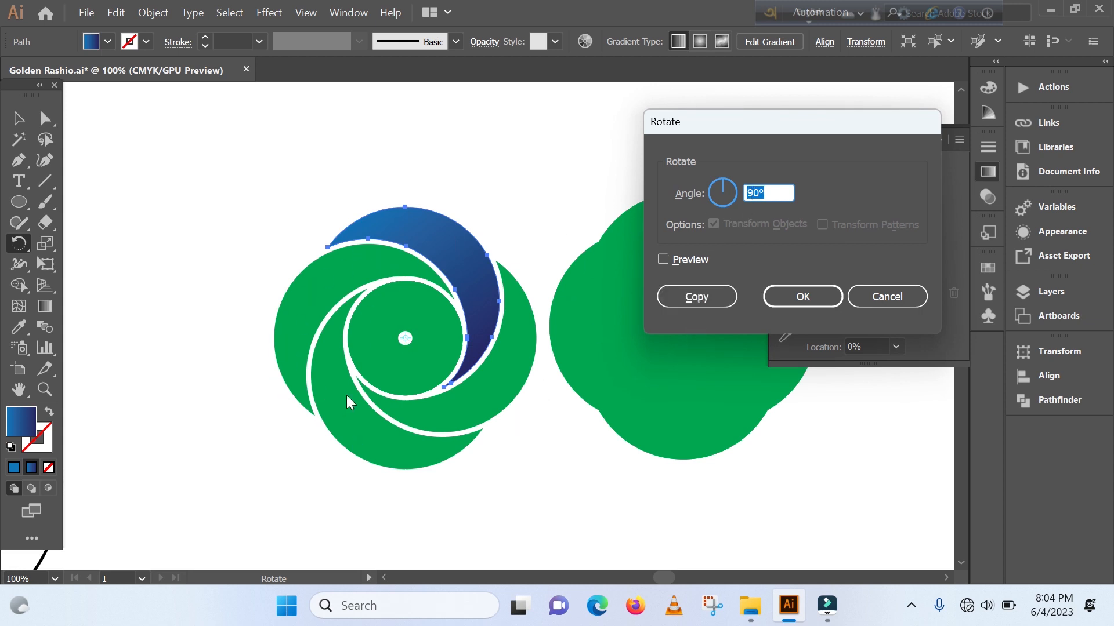
pyautogui.click(705, 298)
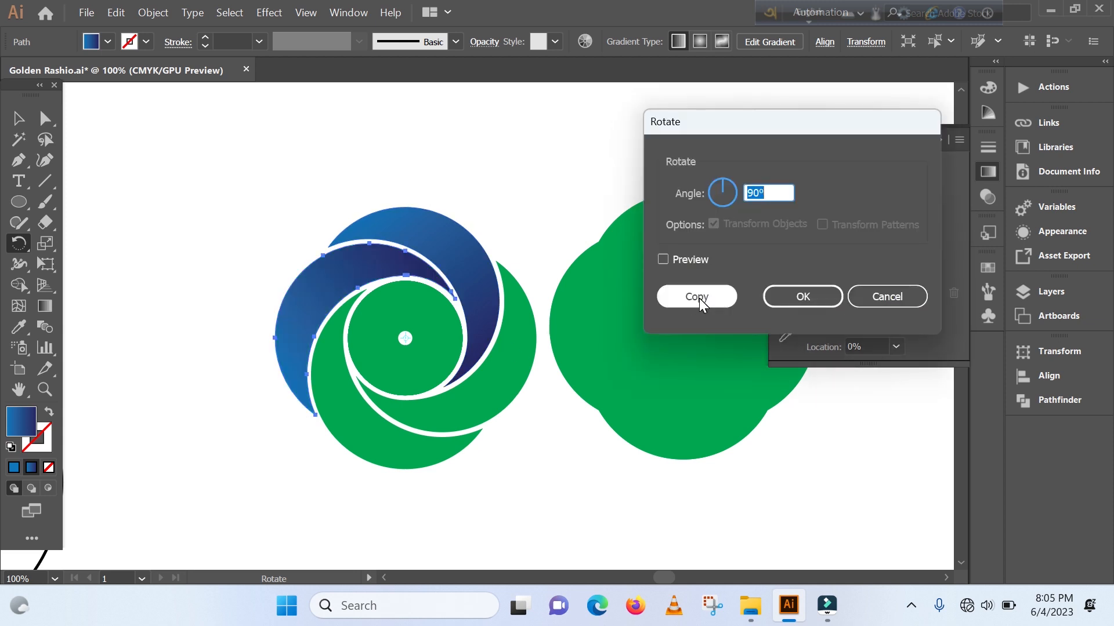
pyautogui.click(699, 298)
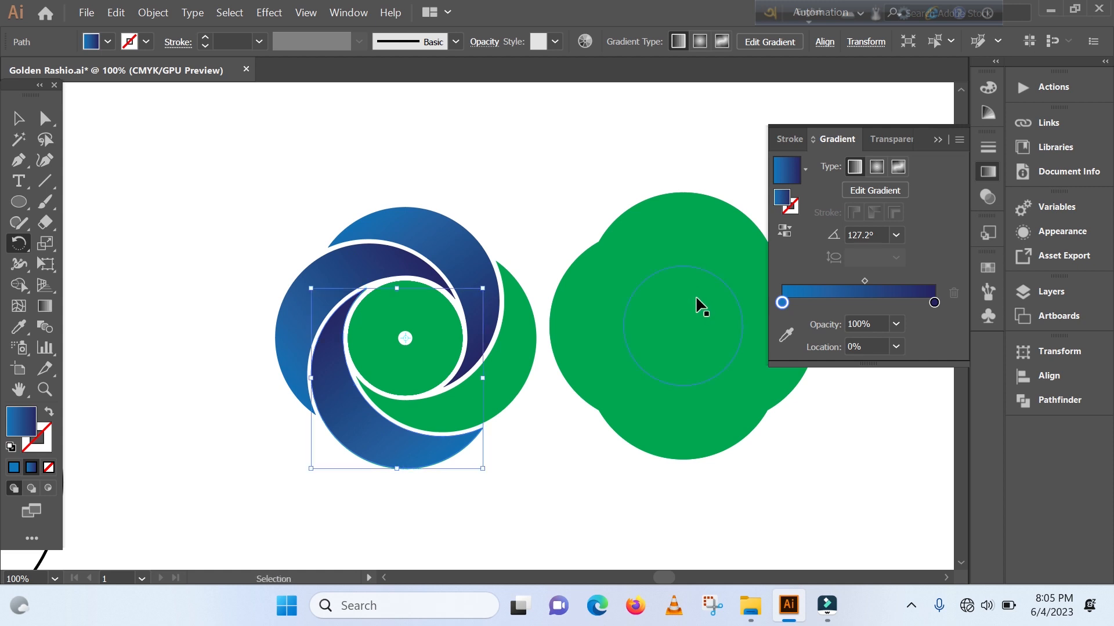
pyautogui.hotkey('ctrl', 'd')
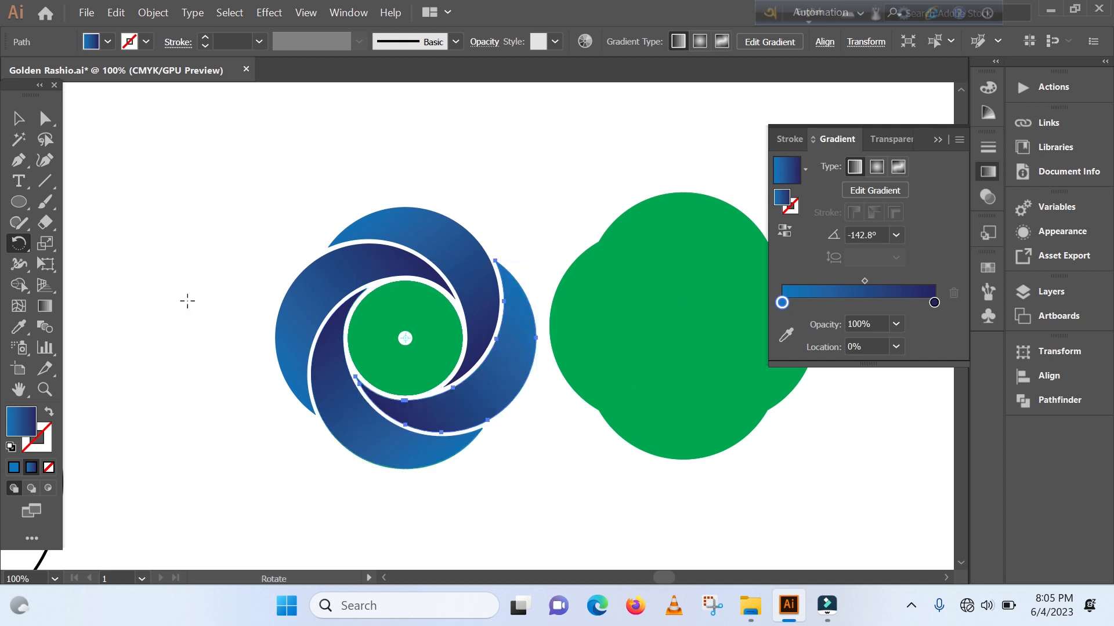
pyautogui.click(19, 117)
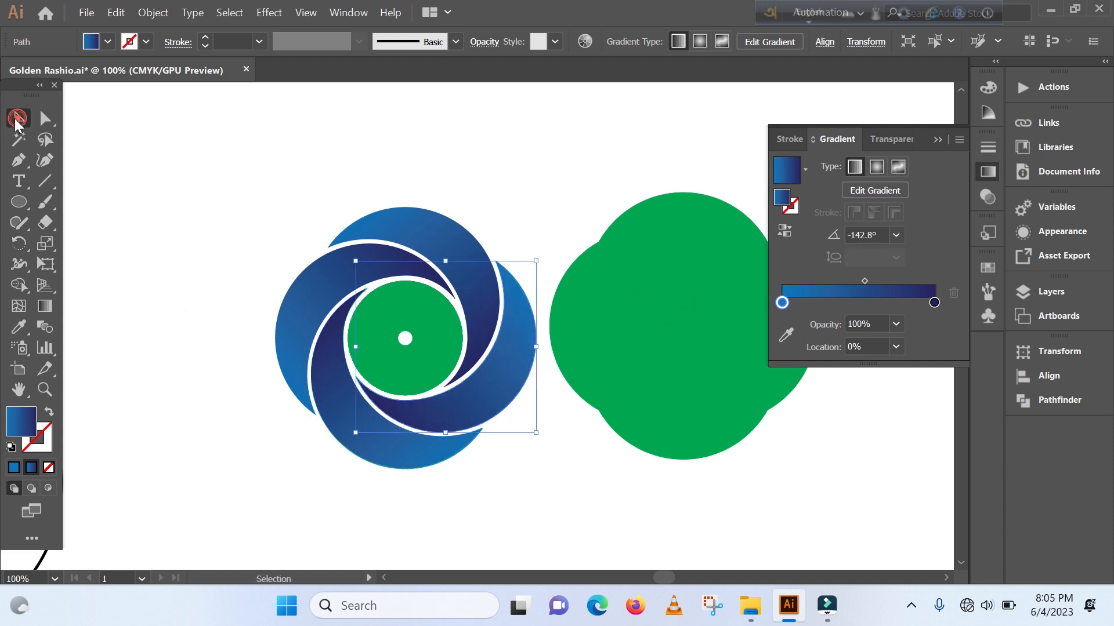
pyautogui.click(231, 477)
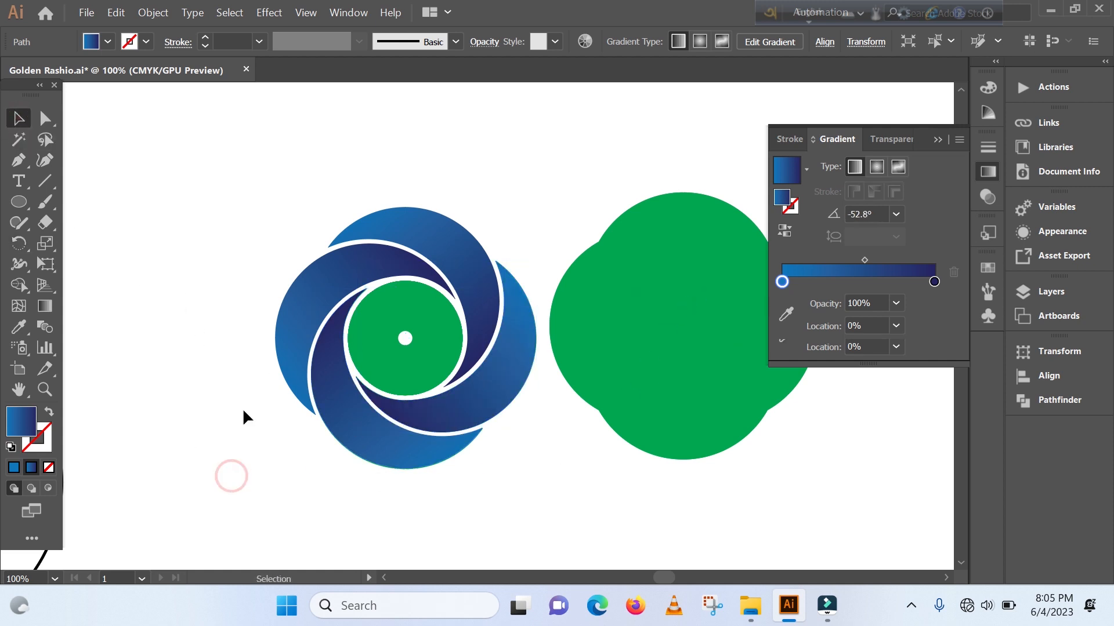
# - Select the four blue gradient blades together and move them up and left, clear of the green shapes underneath
pyautogui.click(432, 344)
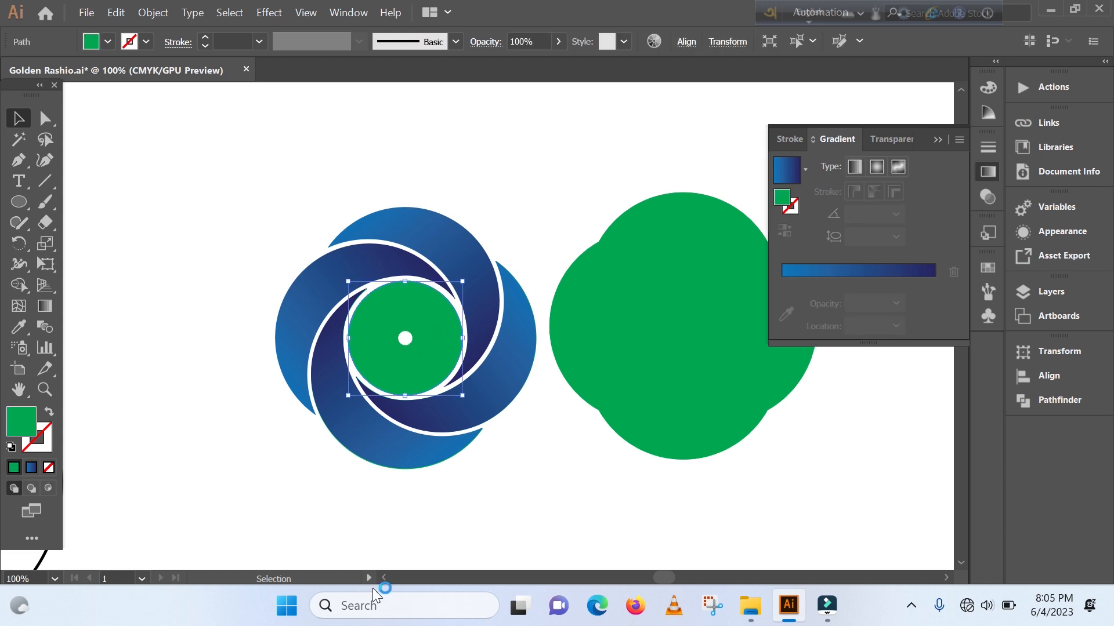
pyautogui.click(418, 228)
pyautogui.keyDown('shift'); pyautogui.click(421, 227); pyautogui.keyUp('shift')
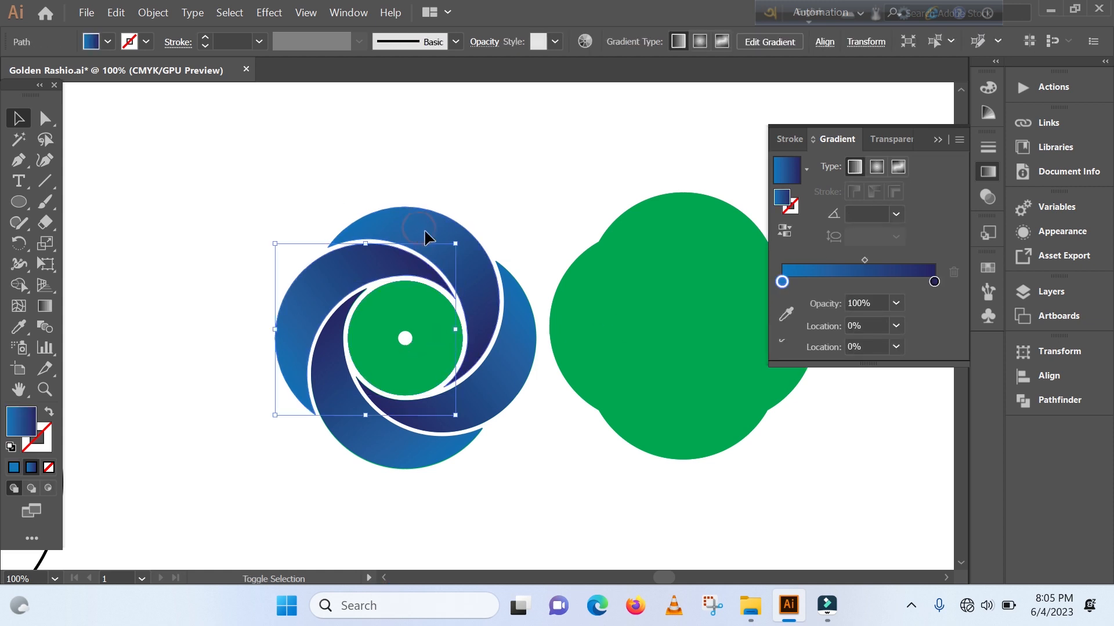
pyautogui.keyDown('shift'); pyautogui.click(387, 441); pyautogui.keyUp('shift')
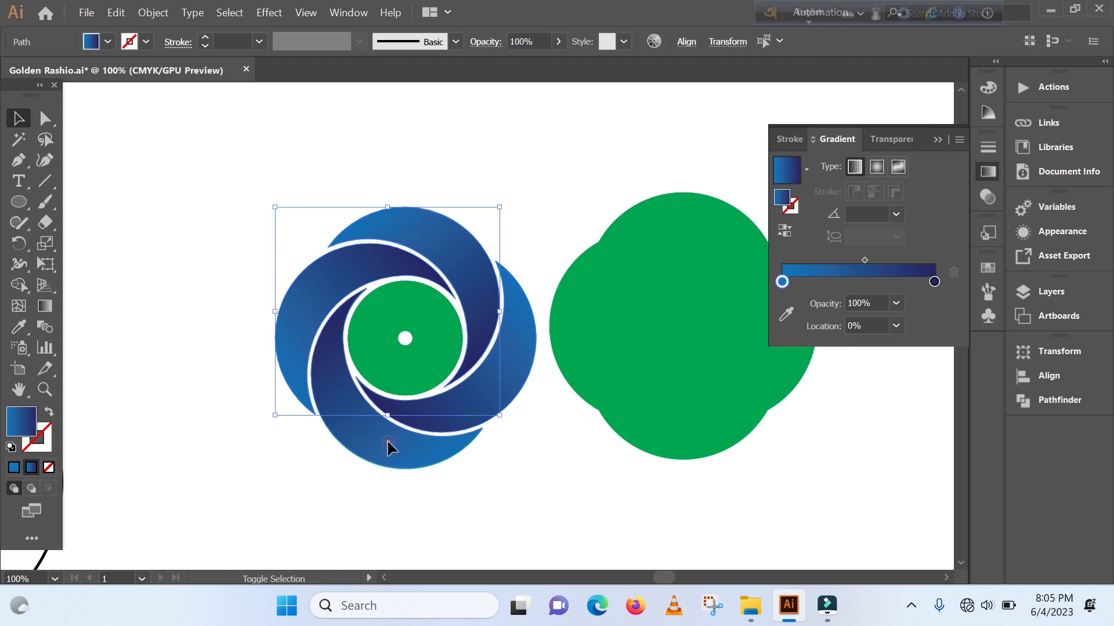
pyautogui.moveTo(387, 442); pyautogui.dragTo(180, 352)
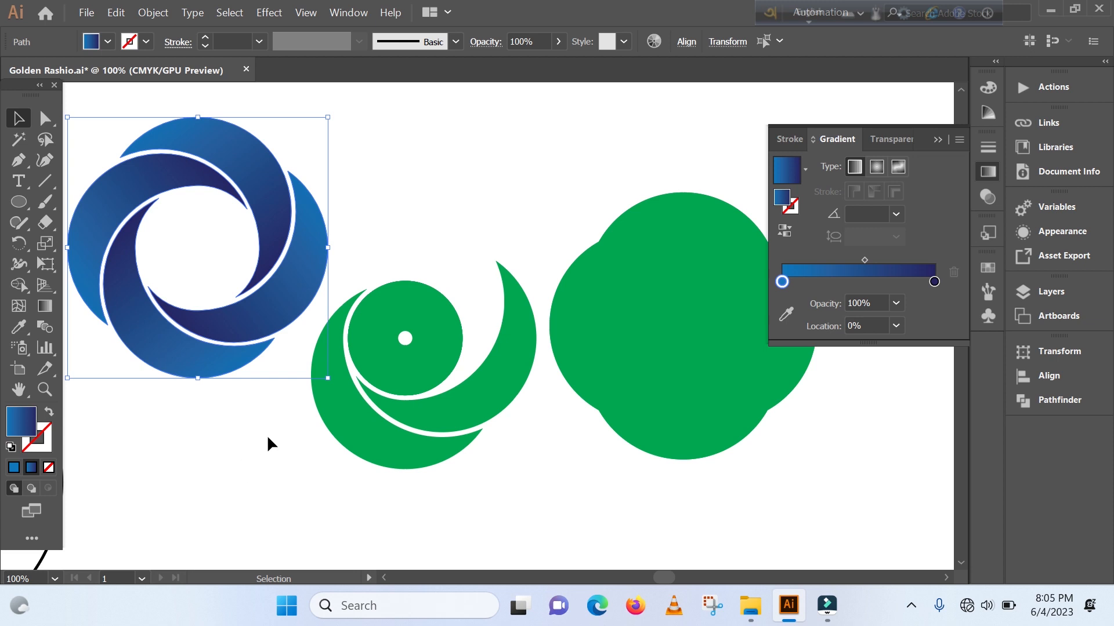
# - Delete the leftover inset green blades and the centre circles, keeping the blue swirl and the original green shape
pyautogui.click(494, 426)
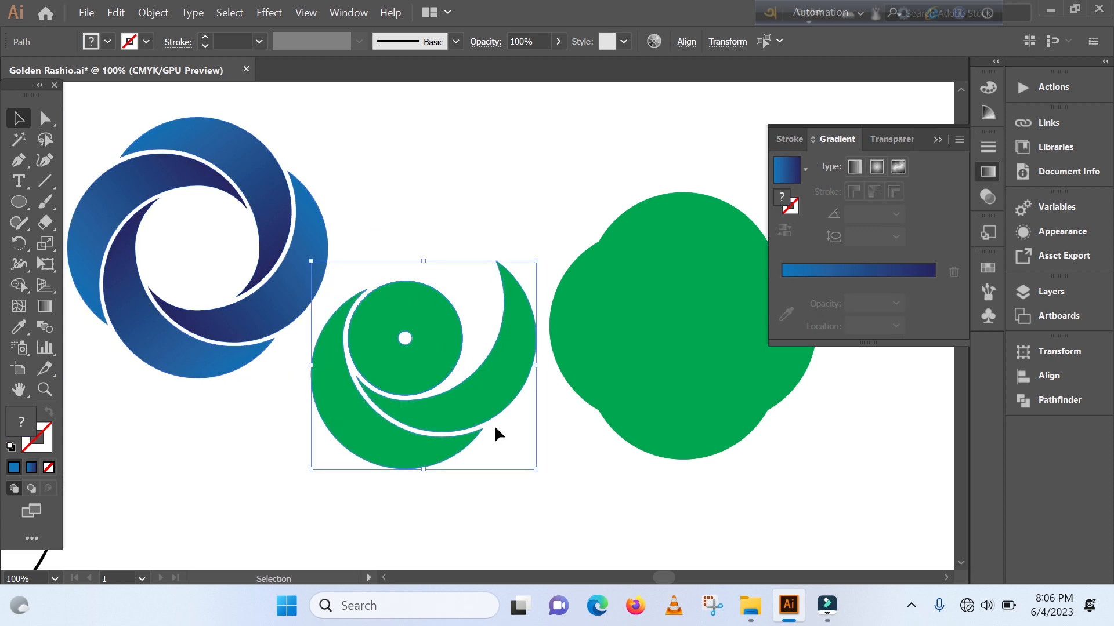
pyautogui.press('Delete')
pyautogui.hotkey('ctrl', '-')
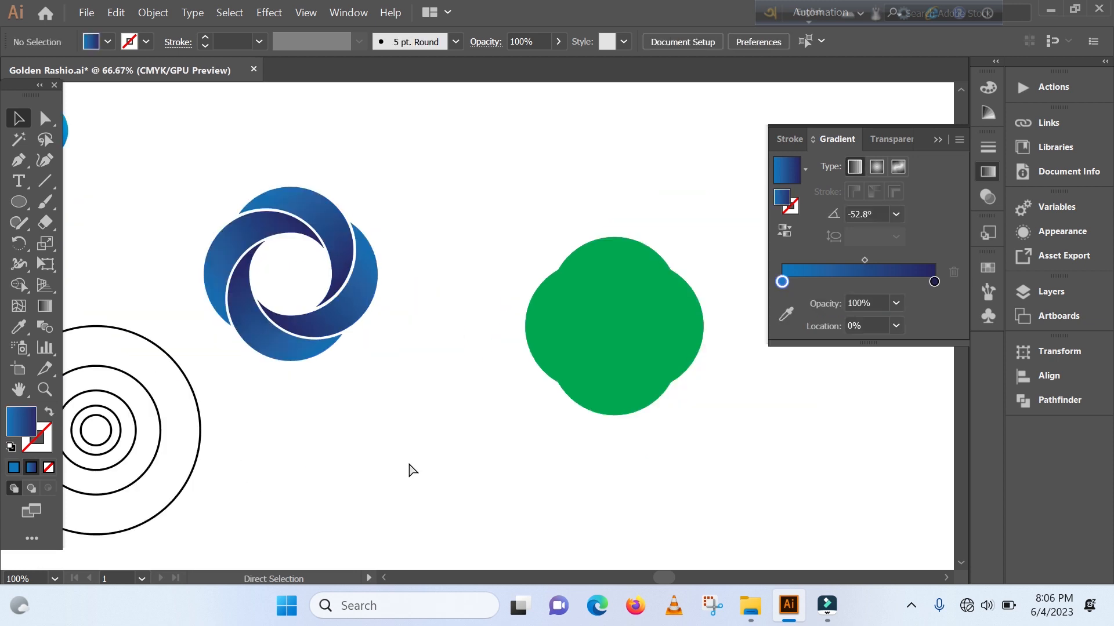
# - Ungroup the green swirl shape and fill its top blade with the blue linear gradient
pyautogui.hotkey('ctrl', '-')
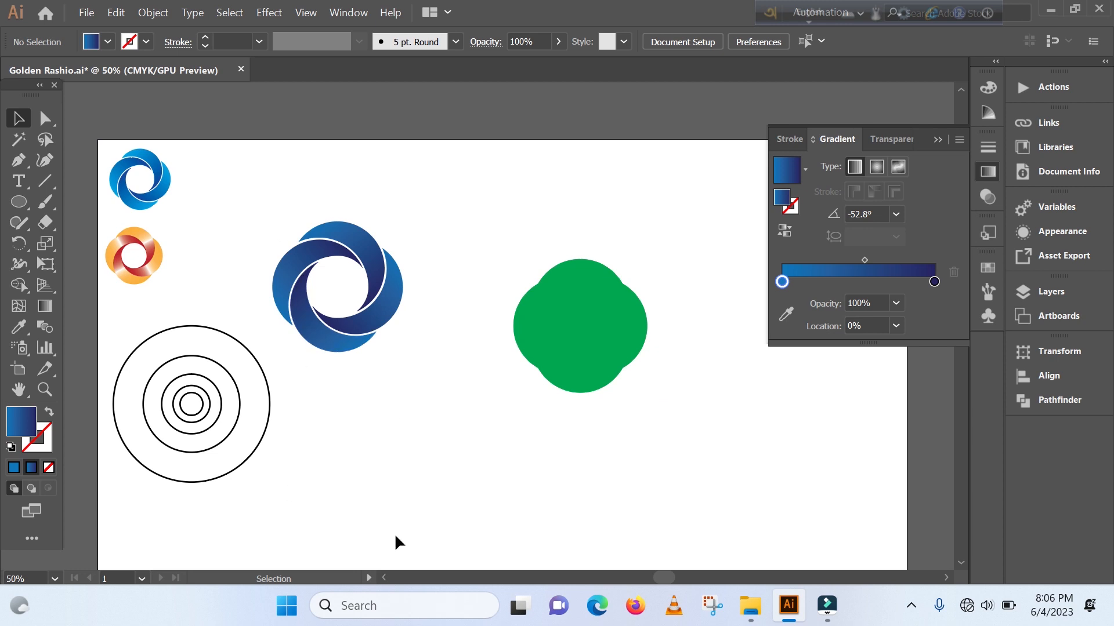
pyautogui.hotkey('ctrl', '+')
pyautogui.hotkey('ctrl', '+')
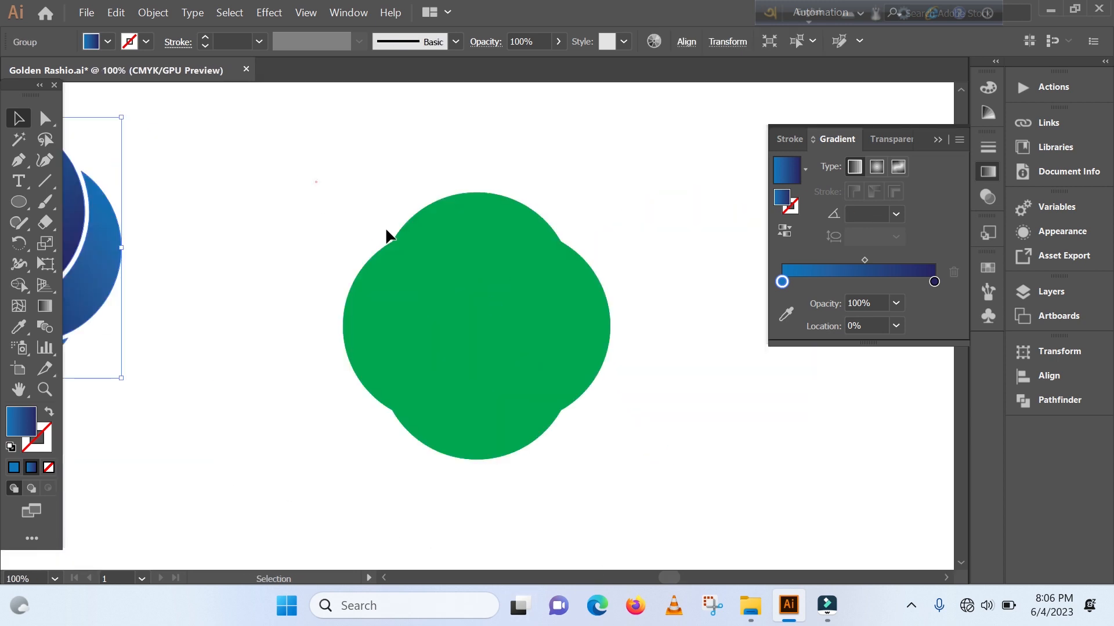
pyautogui.moveTo(385, 228); pyautogui.dragTo(653, 443)
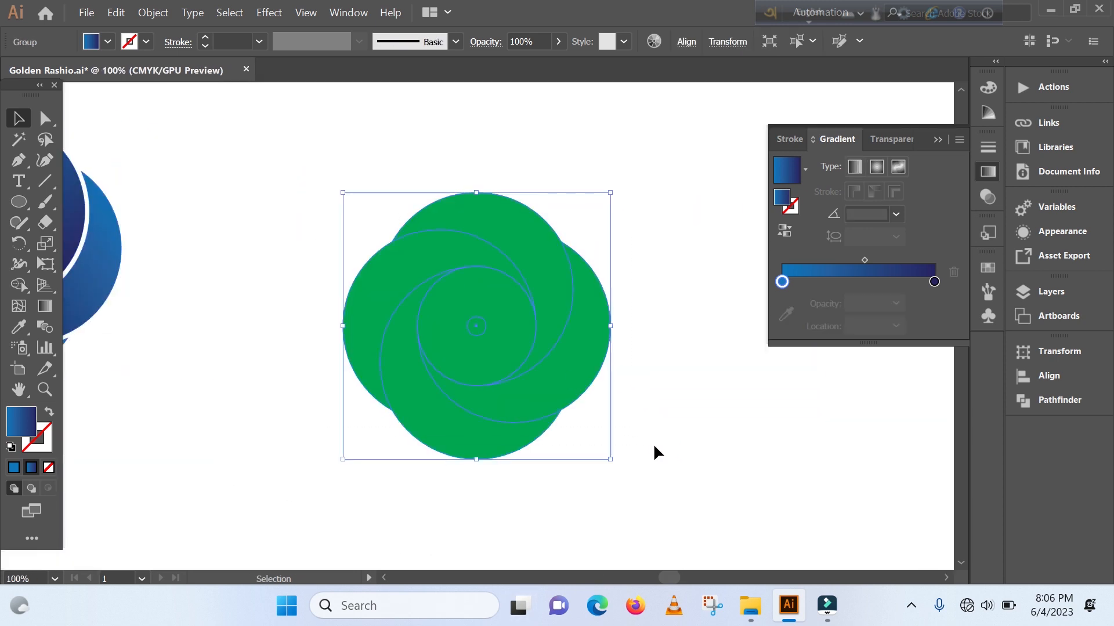
pyautogui.click(388, 488)
pyautogui.click(435, 224)
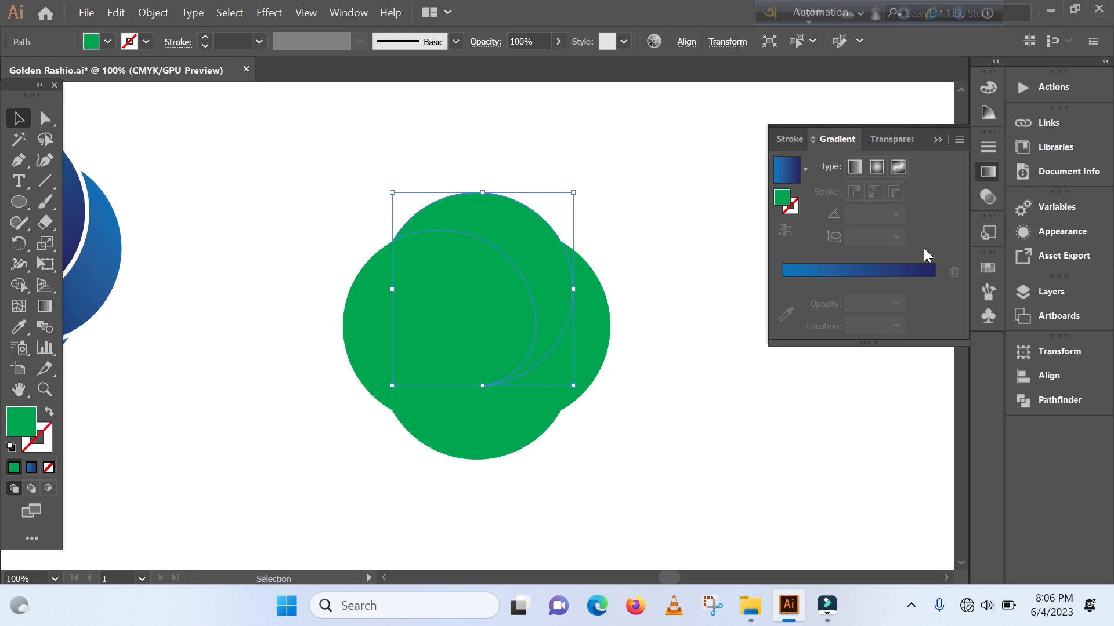
pyautogui.click(864, 268)
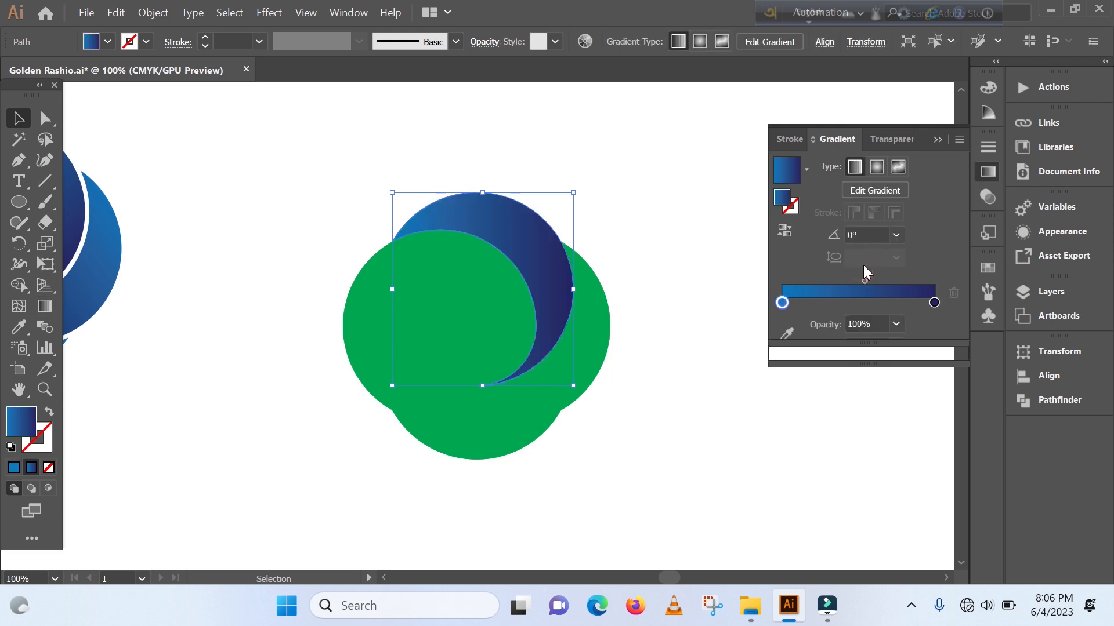
# - Recolour the top blade's gradient with a dark red end stop and an orange (C=0 M=50 Y=100 K=0) start stop
pyautogui.click(934, 303)
pyautogui.doubleClick(934, 302)
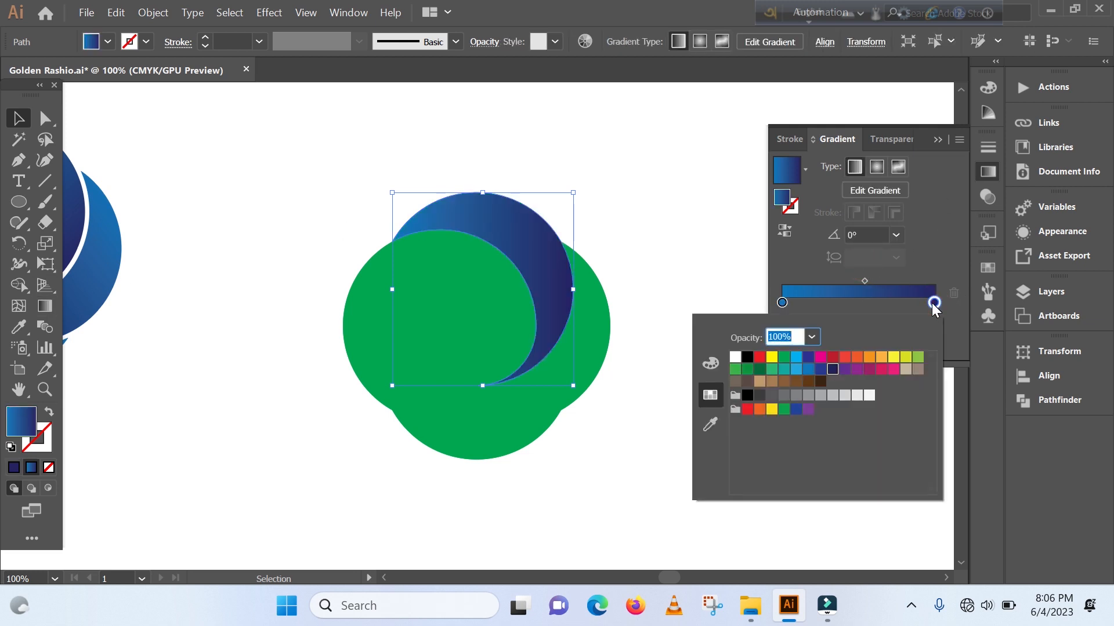
pyautogui.click(832, 359)
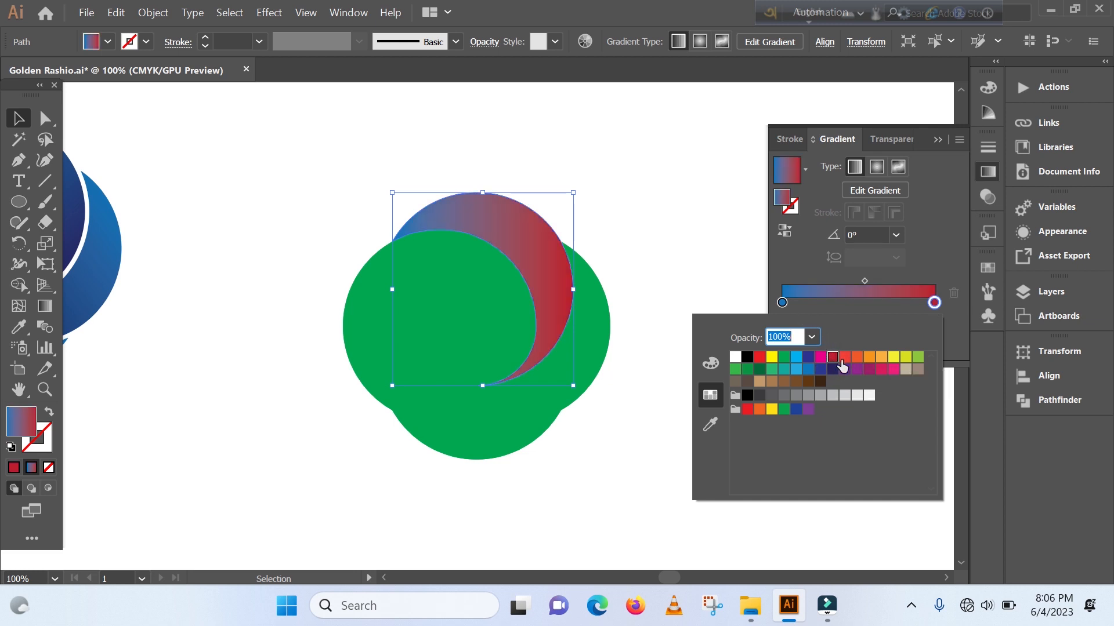
pyautogui.click(844, 358)
pyautogui.click(831, 357)
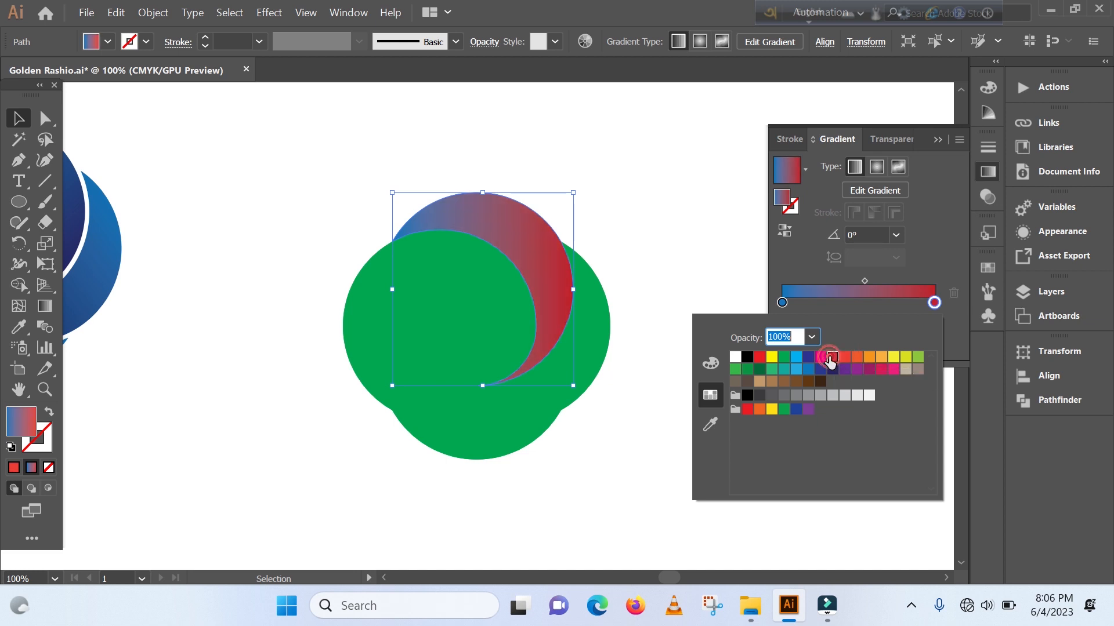
pyautogui.click(782, 303)
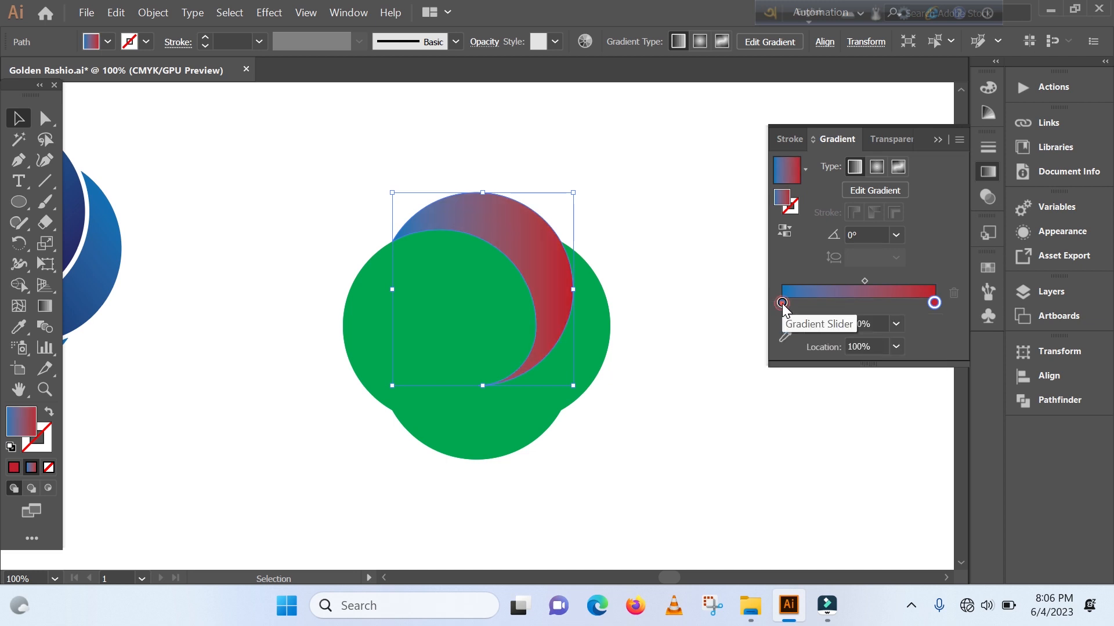
pyautogui.doubleClick(782, 303)
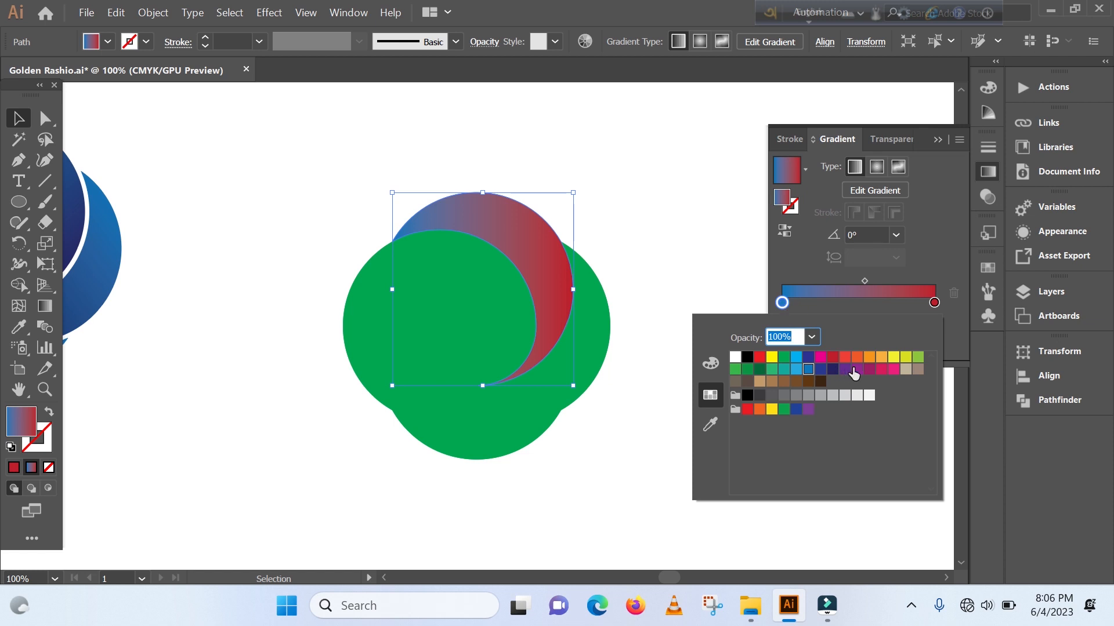
pyautogui.click(868, 357)
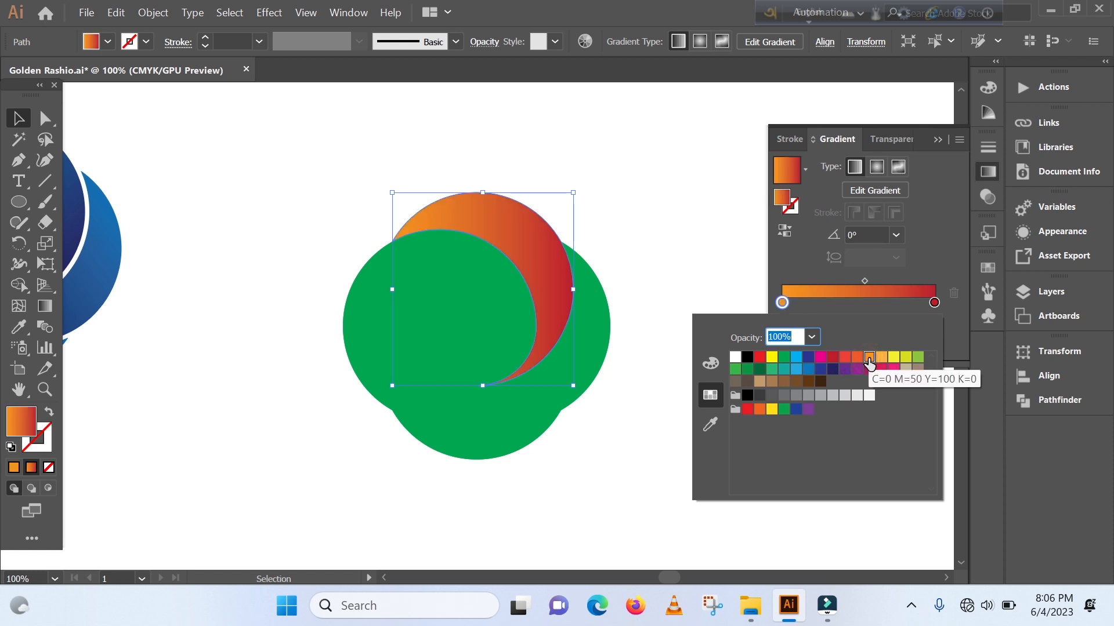
# - Add a white gradient stop at 53.17% and pull the midpoints in towards it, with the orange side's midpoint at 85.75%
pyautogui.click(863, 304)
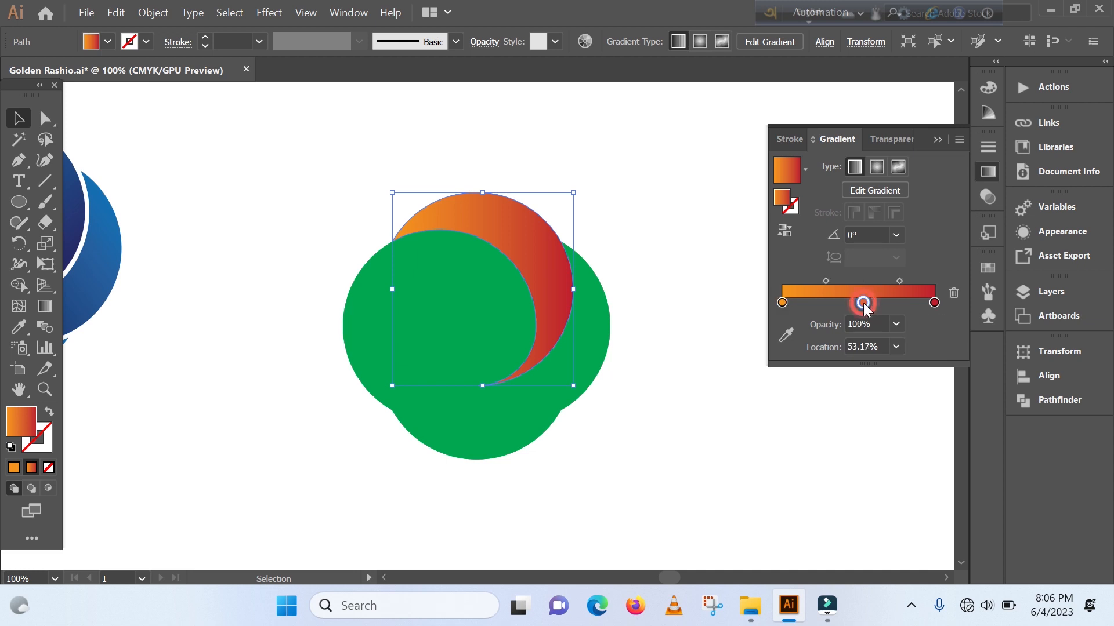
pyautogui.doubleClick(863, 302)
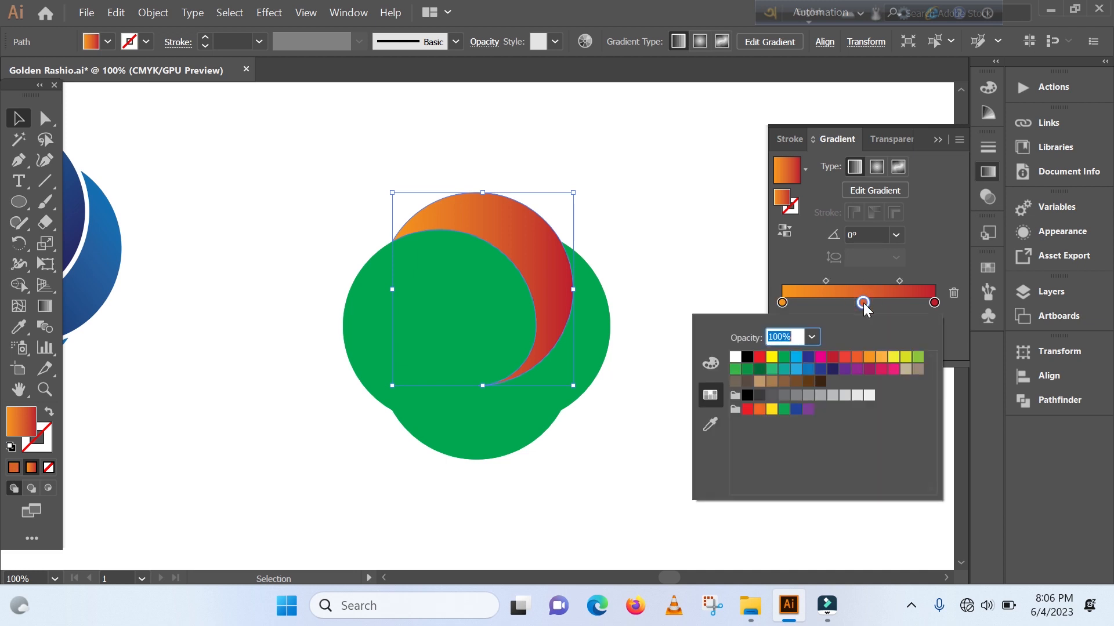
pyautogui.click(735, 357)
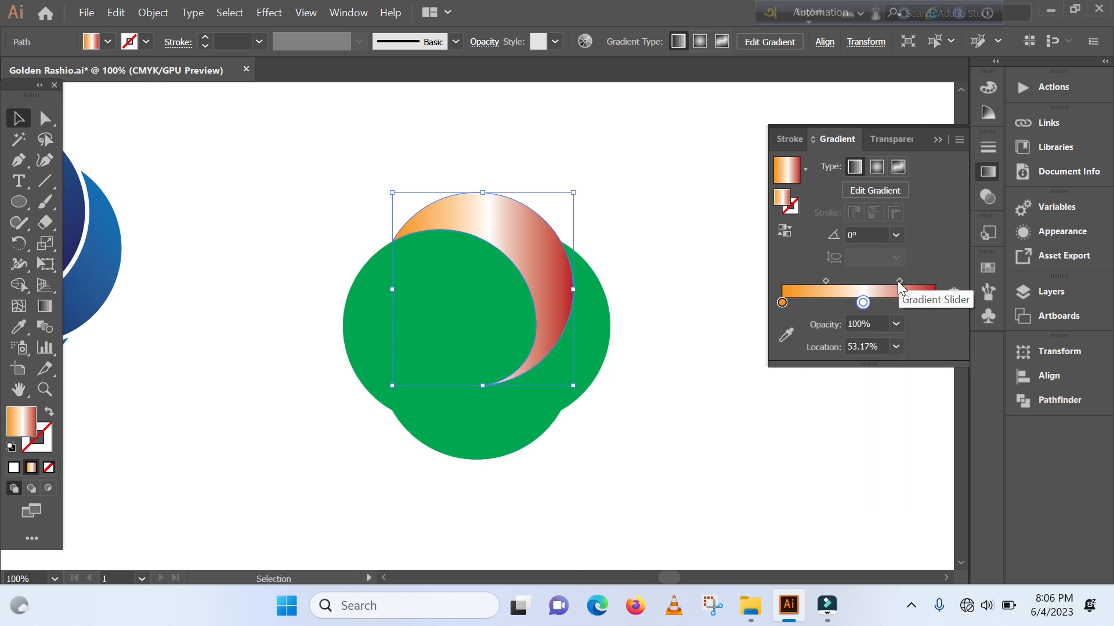
pyautogui.moveTo(897, 280); pyautogui.dragTo(851, 277)
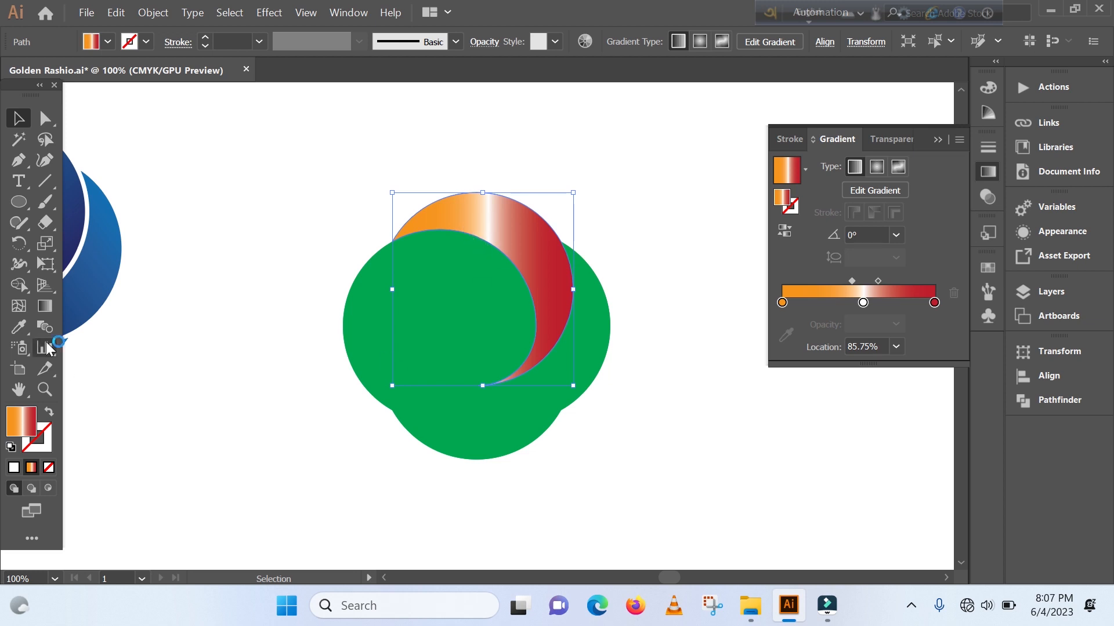
# - Redirect the top blade's orange-white-red gradient diagonally from upper left to lower right at about -40.5°
pyautogui.click(46, 305)
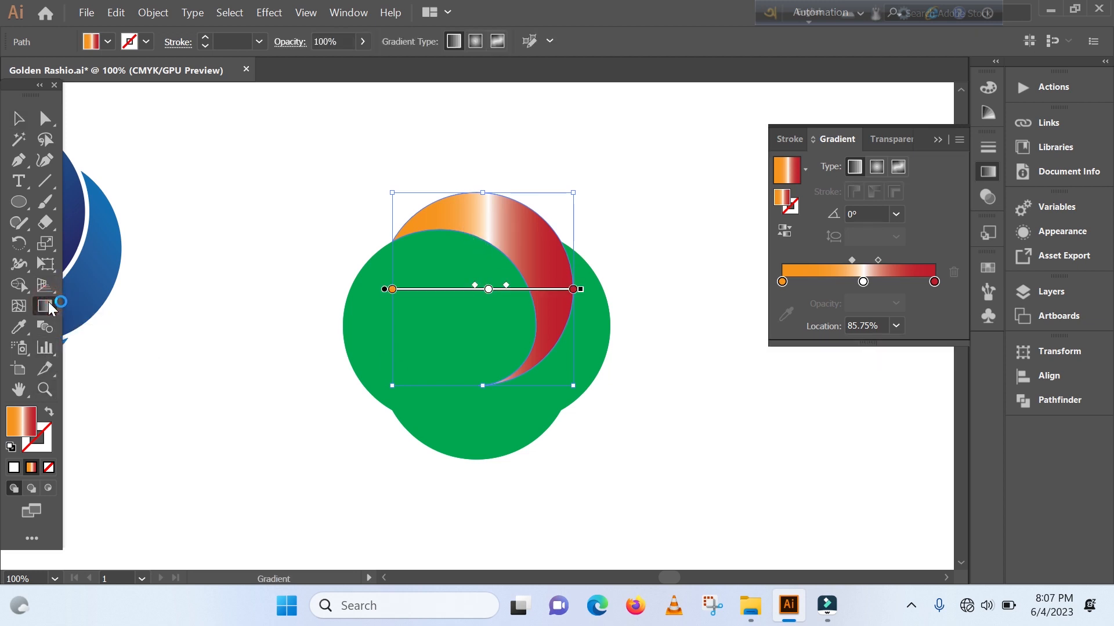
pyautogui.moveTo(413, 190)
pyautogui.mouseDown()
pyautogui.moveTo(497, 219)
pyautogui.moveTo(534, 286)
pyautogui.moveTo(580, 333)
pyautogui.mouseUp()
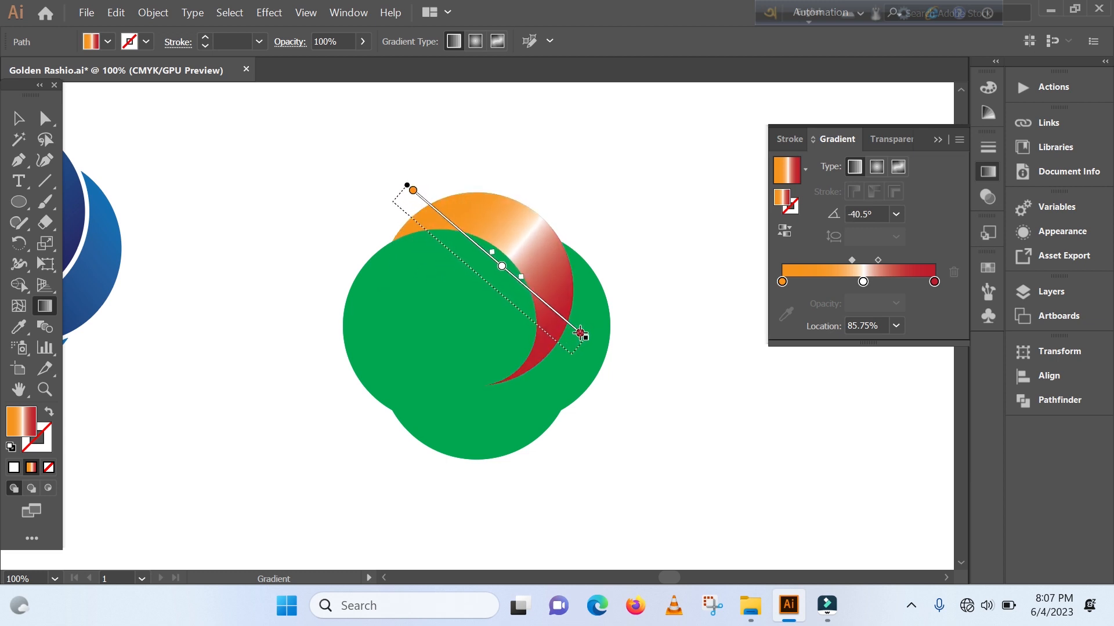
pyautogui.click(18, 118)
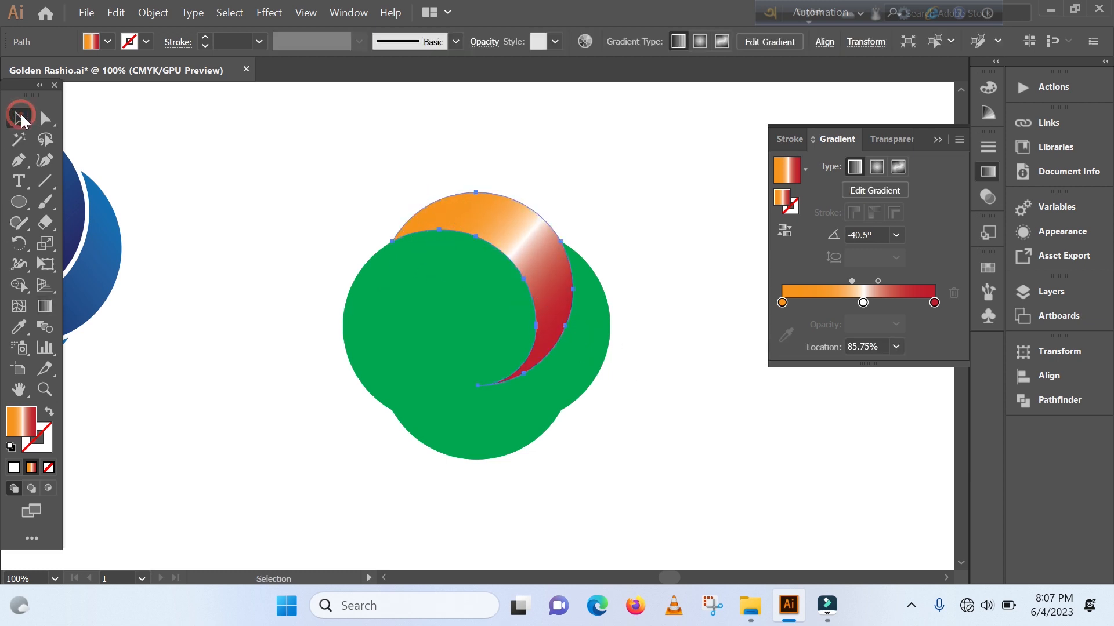
pyautogui.click(187, 337)
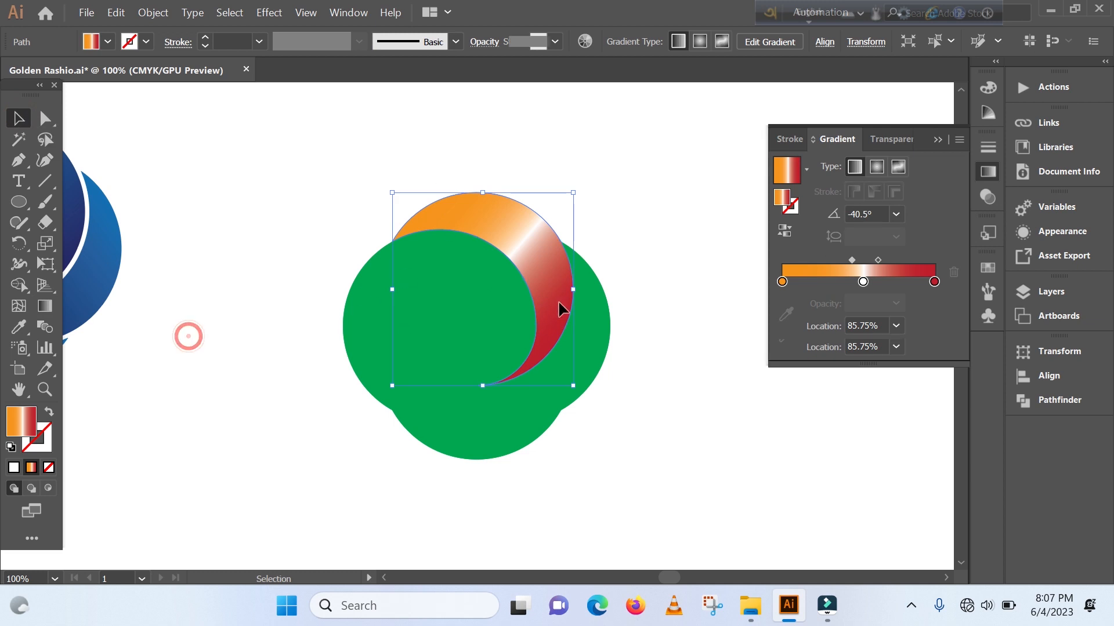
# - Fill the small circle at the centre of the green shape with white
pyautogui.click(477, 326)
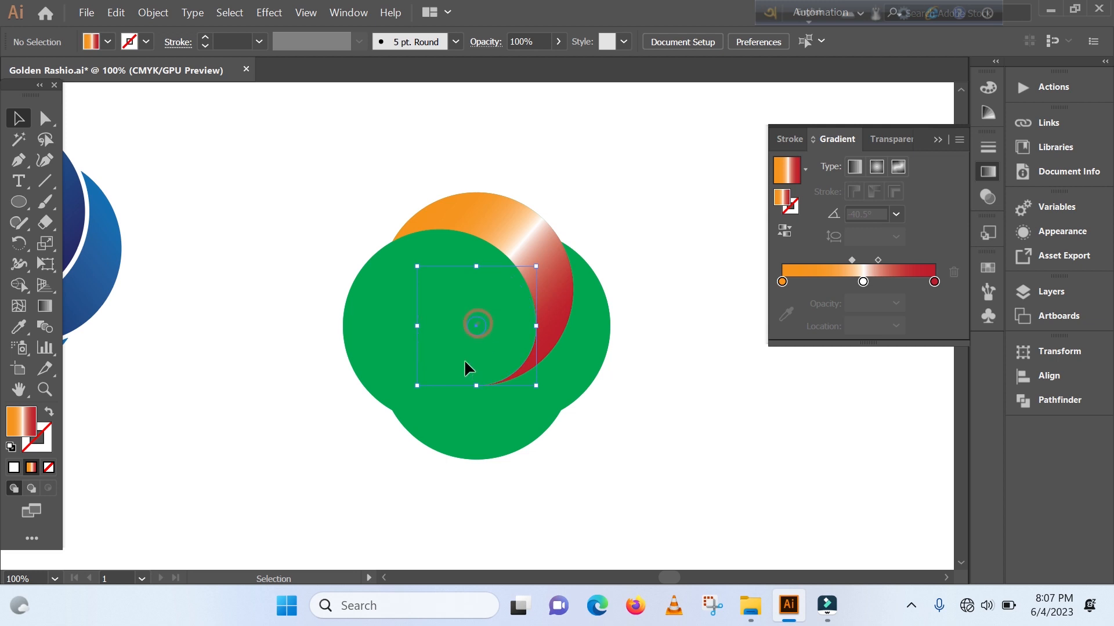
pyautogui.click(475, 326)
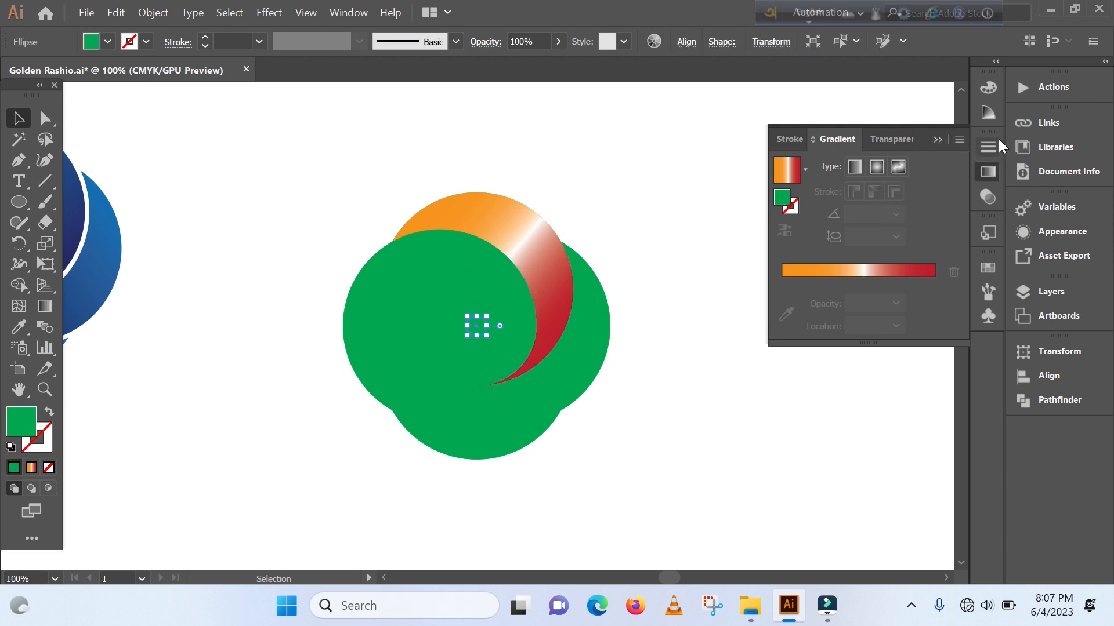
pyautogui.click(992, 268)
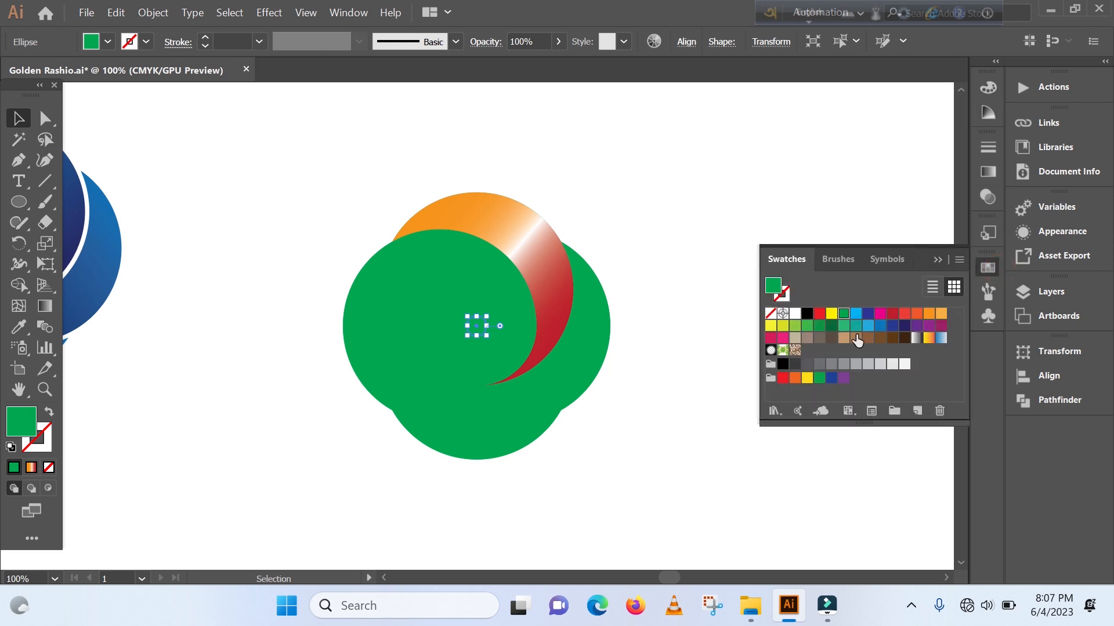
pyautogui.click(794, 313)
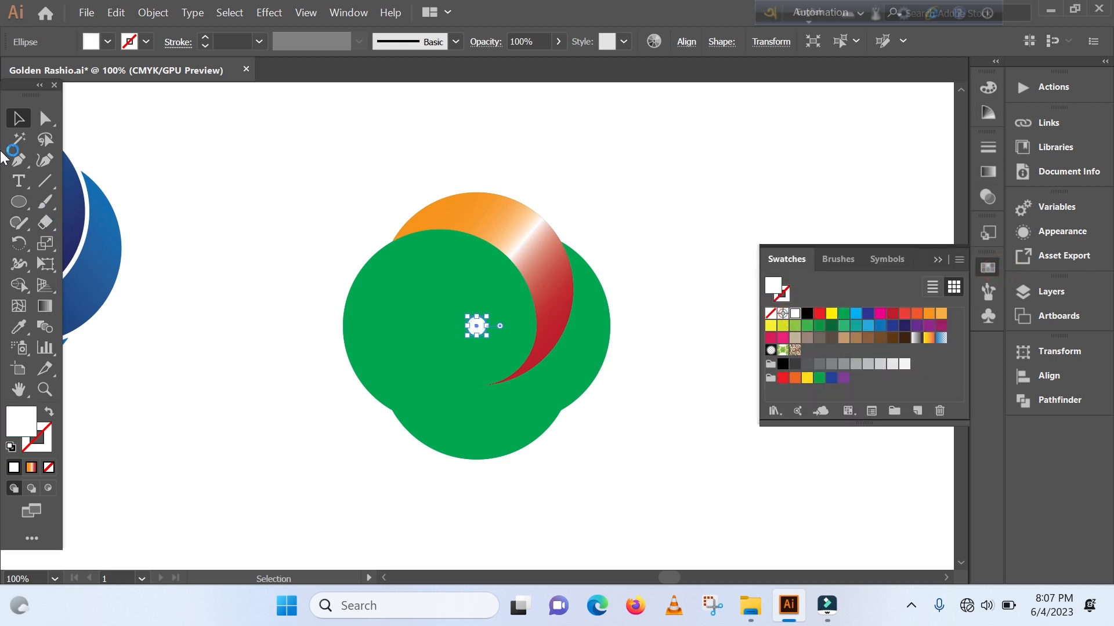
pyautogui.click(306, 236)
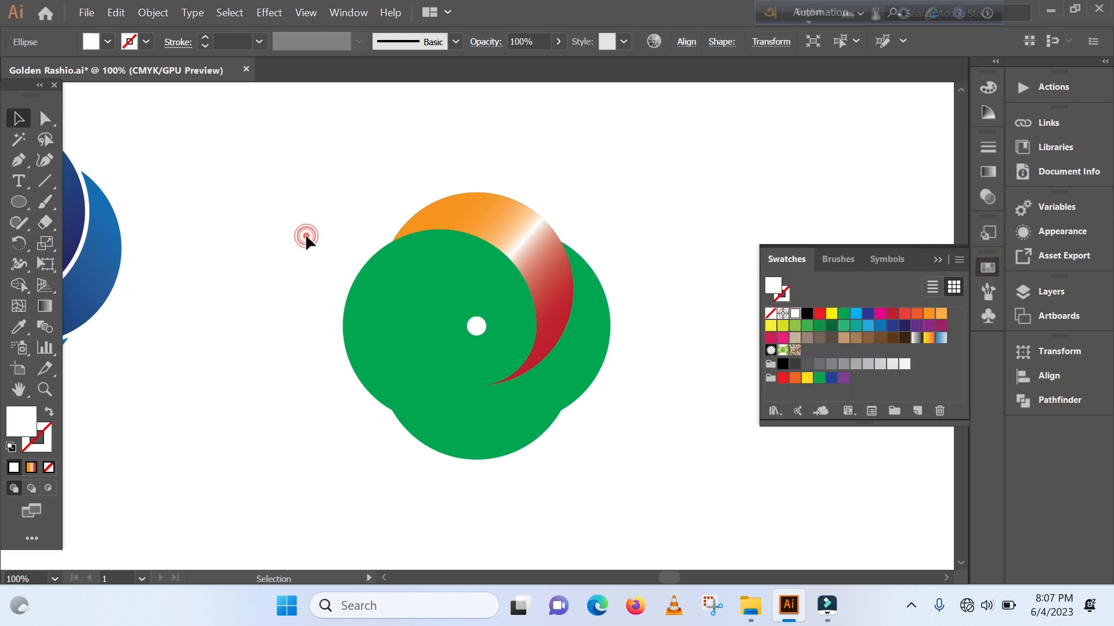
# - Copy the orange-red gradient blade rotated 90° around the small white circle's centre, and repeat the copy to complete a ring of four blades
pyautogui.click(506, 231)
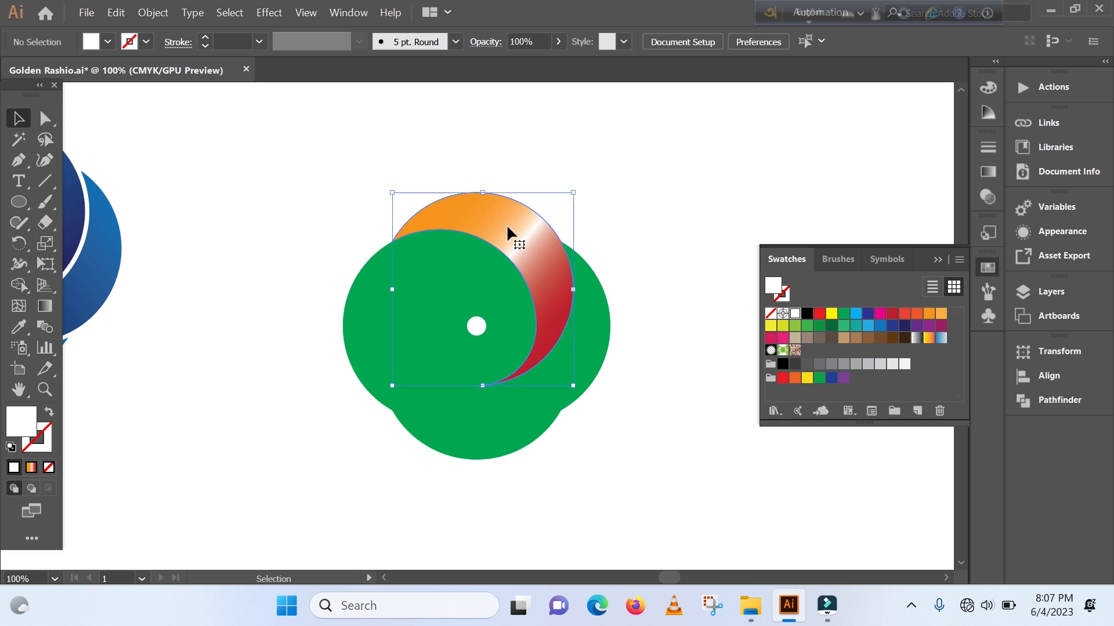
pyautogui.click(18, 243)
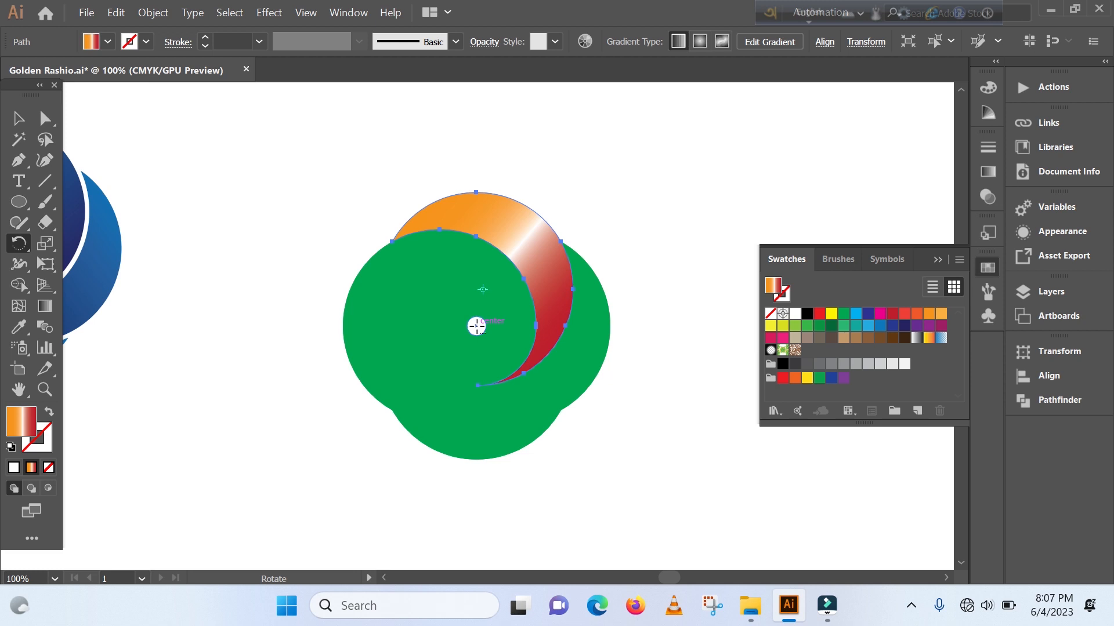
pyautogui.keyDown('alt'); pyautogui.click(476, 325); pyautogui.keyUp('alt')
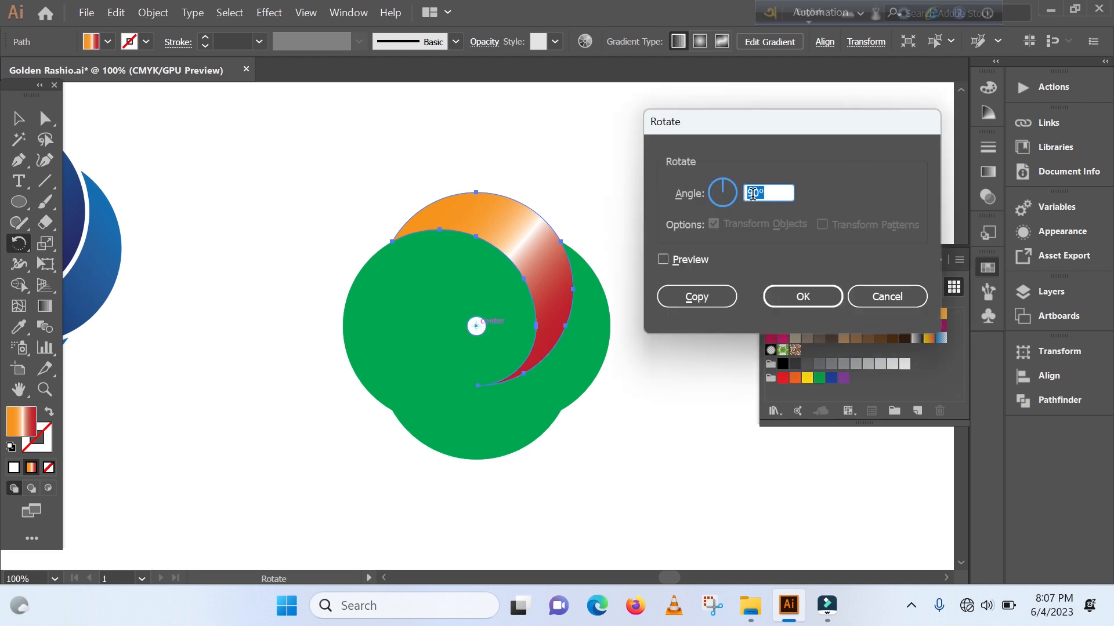
pyautogui.click(698, 294)
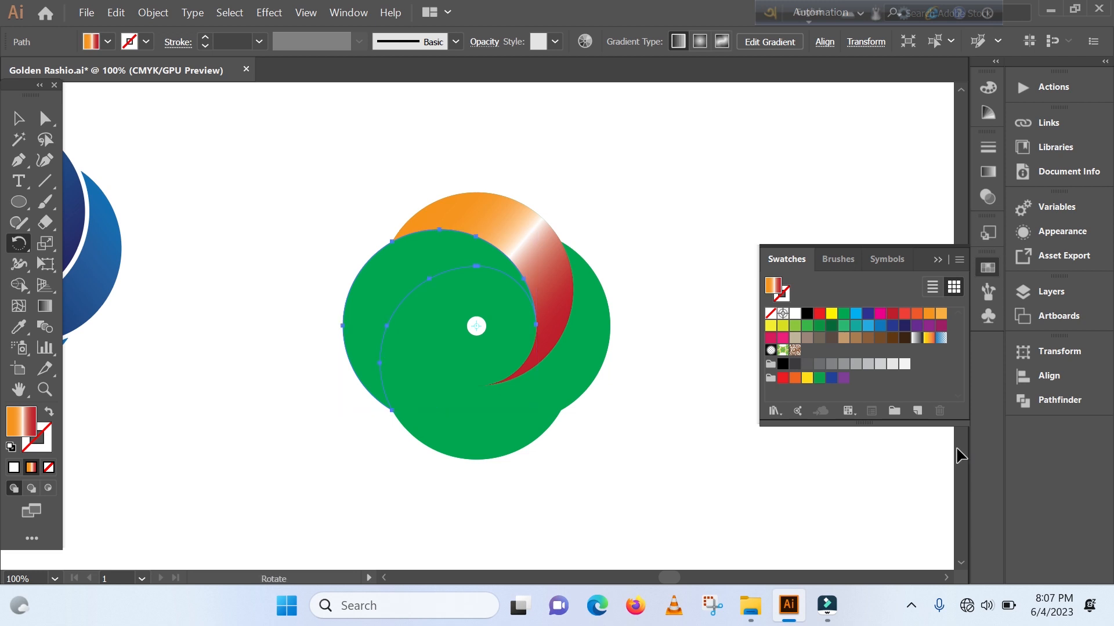
pyautogui.press('ctrl')
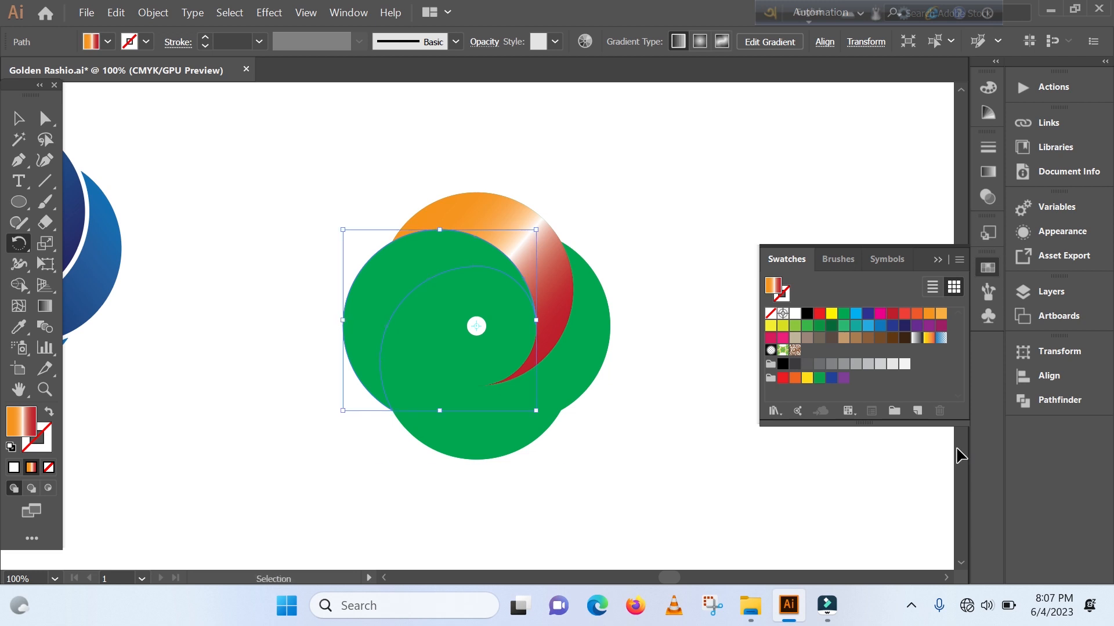
pyautogui.hotkey('ctrl', 'd')
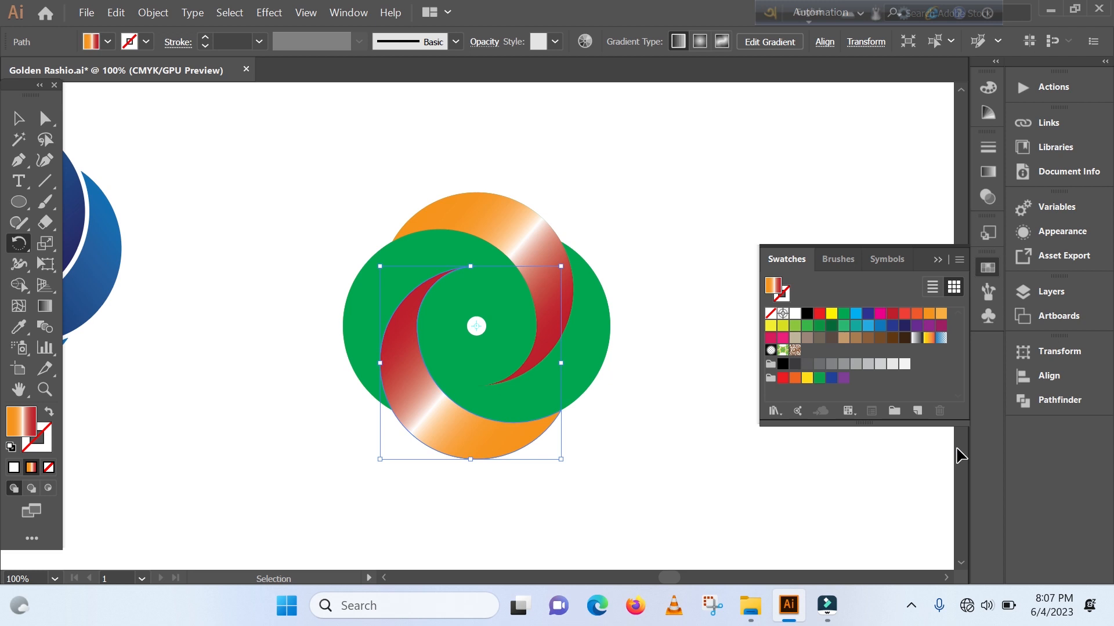
pyautogui.hotkey('ctrl', 'd')
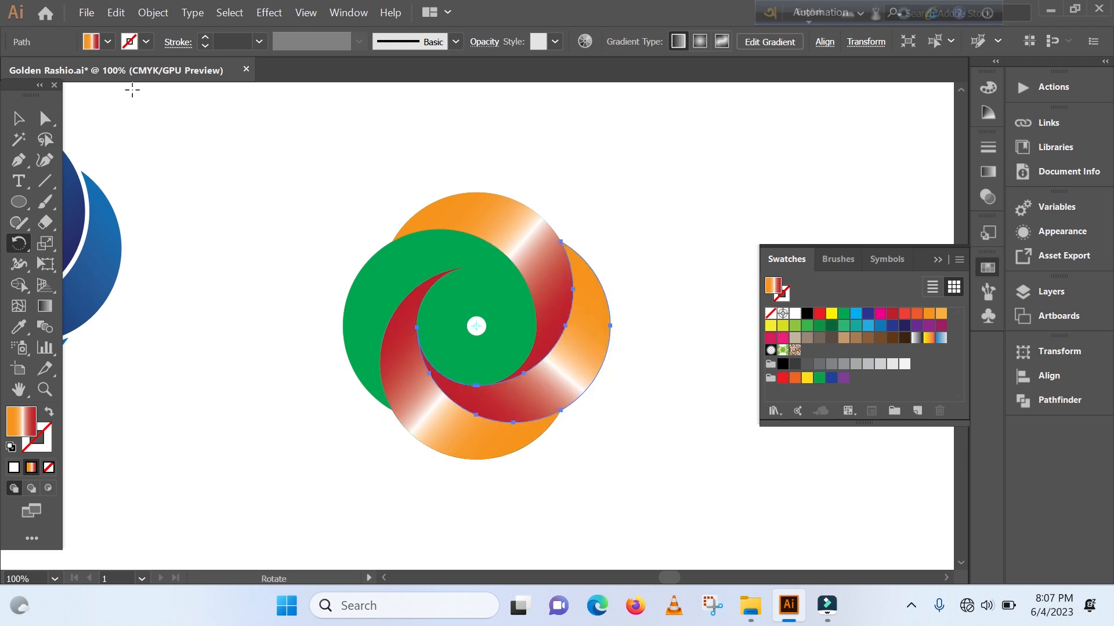
# - Move the green left blade aside and return it to its place behind the orange-red gradient copy
pyautogui.click(18, 118)
pyautogui.click(291, 359)
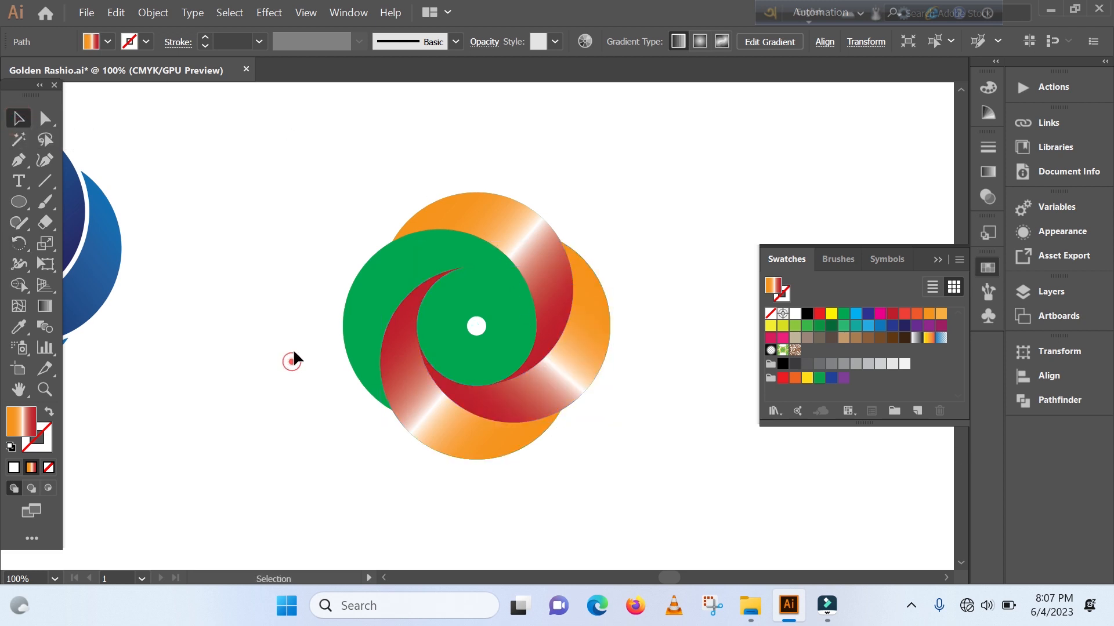
pyautogui.moveTo(363, 303); pyautogui.dragTo(267, 232)
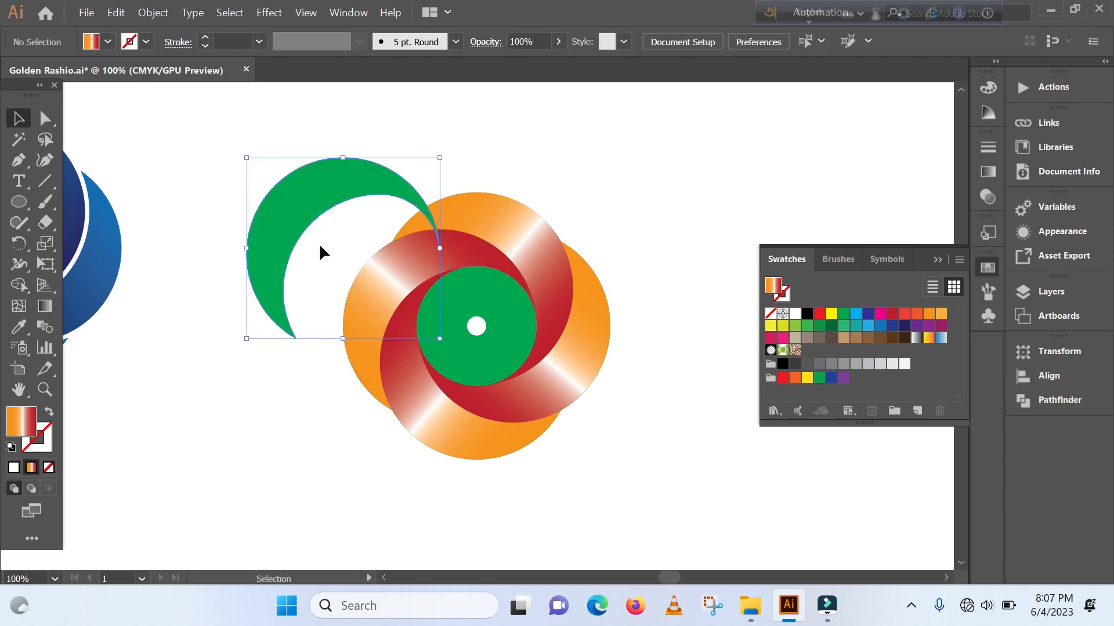
pyautogui.press('Delete')
# - Select the four orange-red gradient blades together and move them up and left, off most of the green shape
pyautogui.click(369, 288)
pyautogui.keyDown('shift'); pyautogui.click(463, 214); pyautogui.keyUp('shift')
pyautogui.keyDown('shift'); pyautogui.click(589, 347); pyautogui.keyUp('shift')
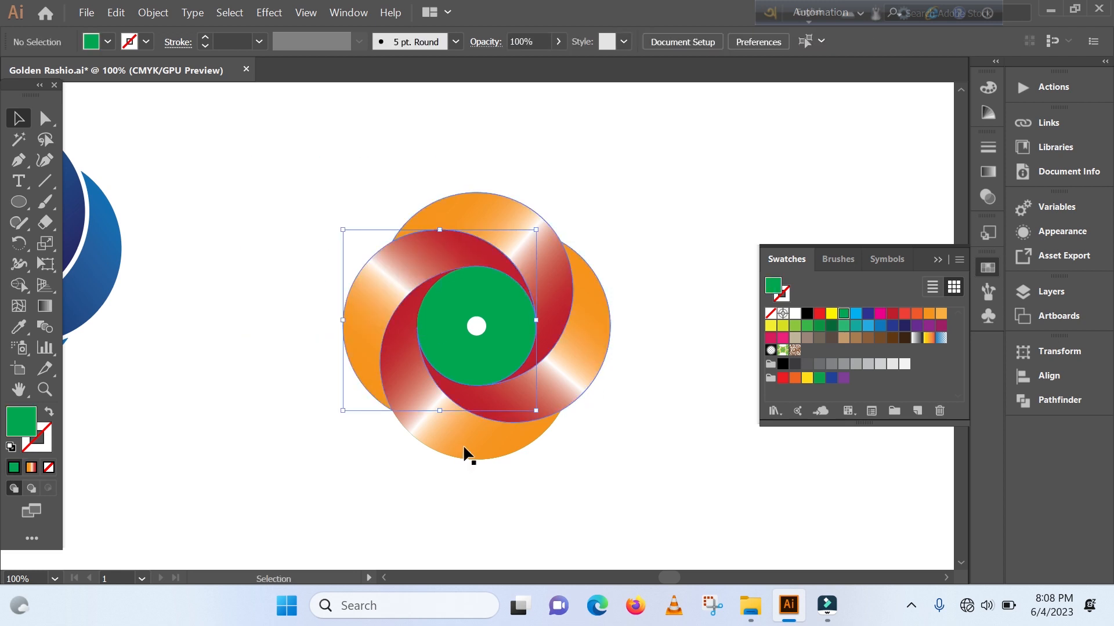
pyautogui.keyDown('shift'); pyautogui.click(464, 446); pyautogui.keyUp('shift')
pyautogui.moveTo(373, 322); pyautogui.dragTo(191, 399)
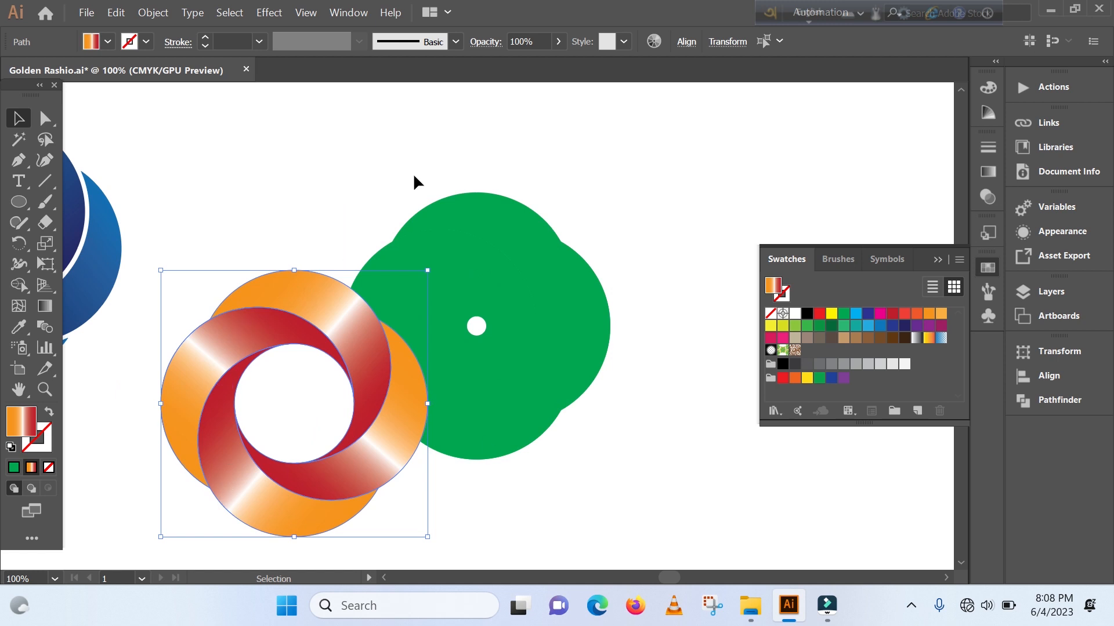
pyautogui.moveTo(206, 338); pyautogui.dragTo(181, 146)
pyautogui.click(634, 223)
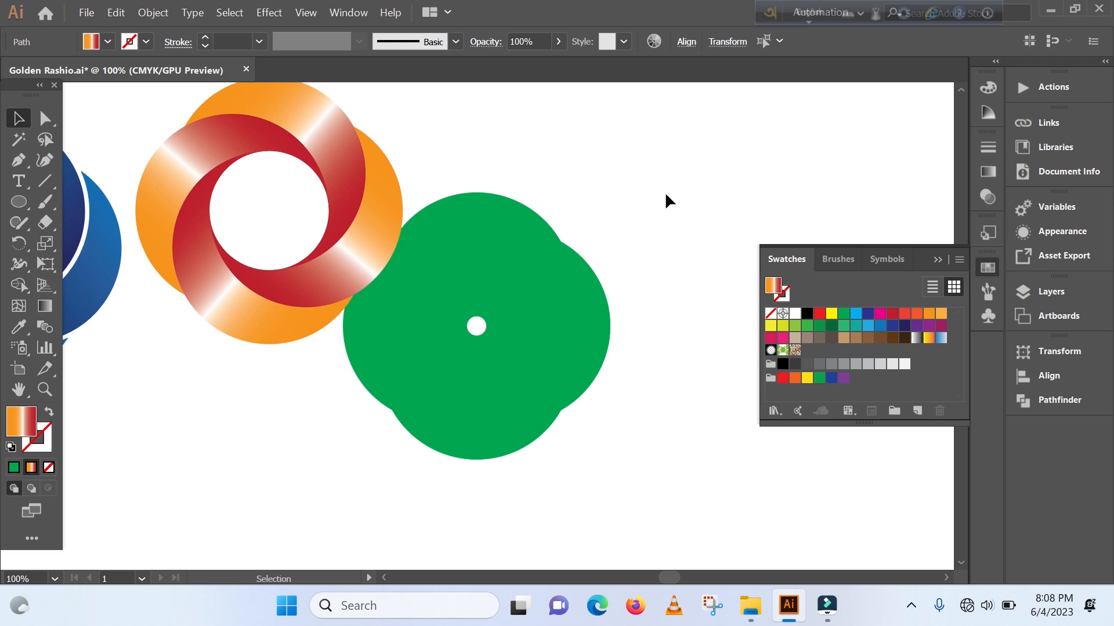
# - Delete the green blade shapes together with the small white circle at their centre
pyautogui.moveTo(664, 187); pyautogui.dragTo(489, 468)
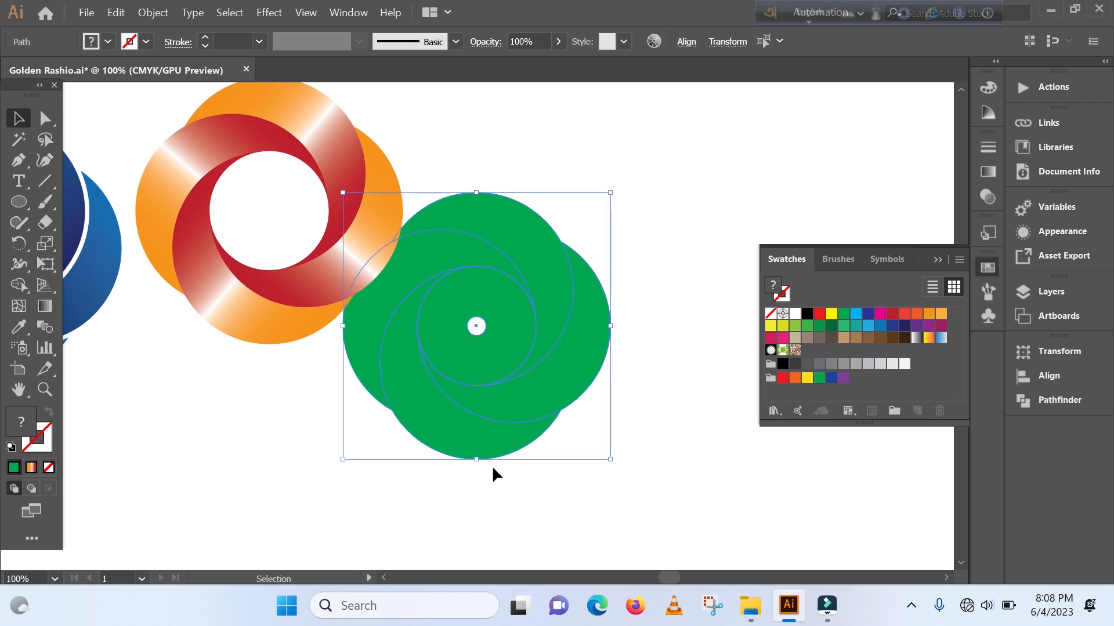
pyautogui.press('Delete')
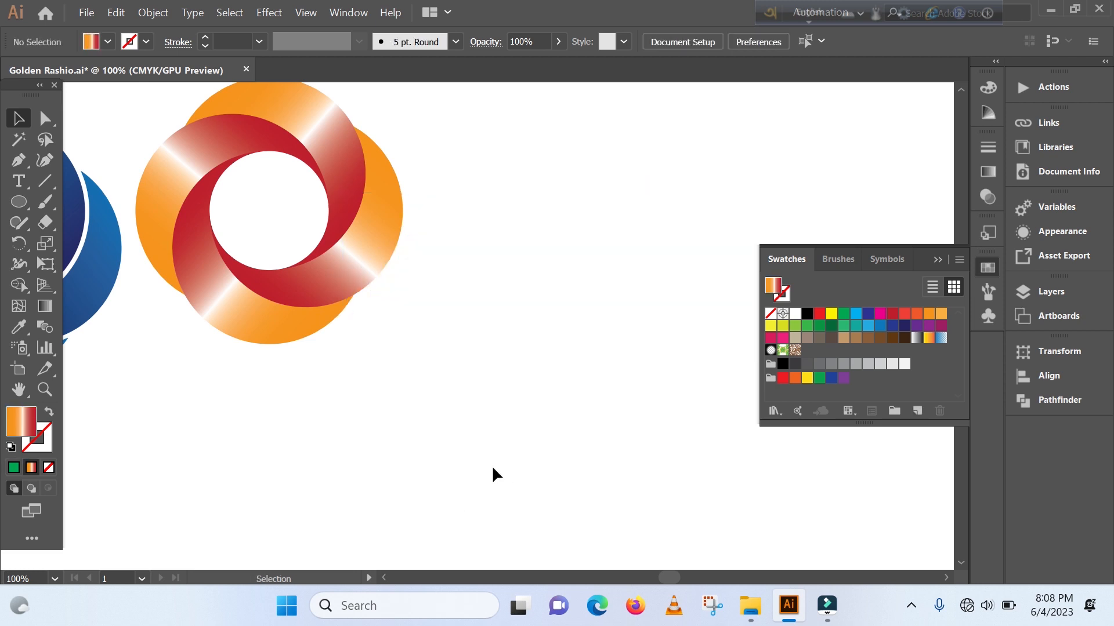
# - Group the four orange-red gradient blades and move the group down onto the area cleared of the green shape
pyautogui.moveTo(140, 110); pyautogui.dragTo(400, 307)
pyautogui.press('ctrl')
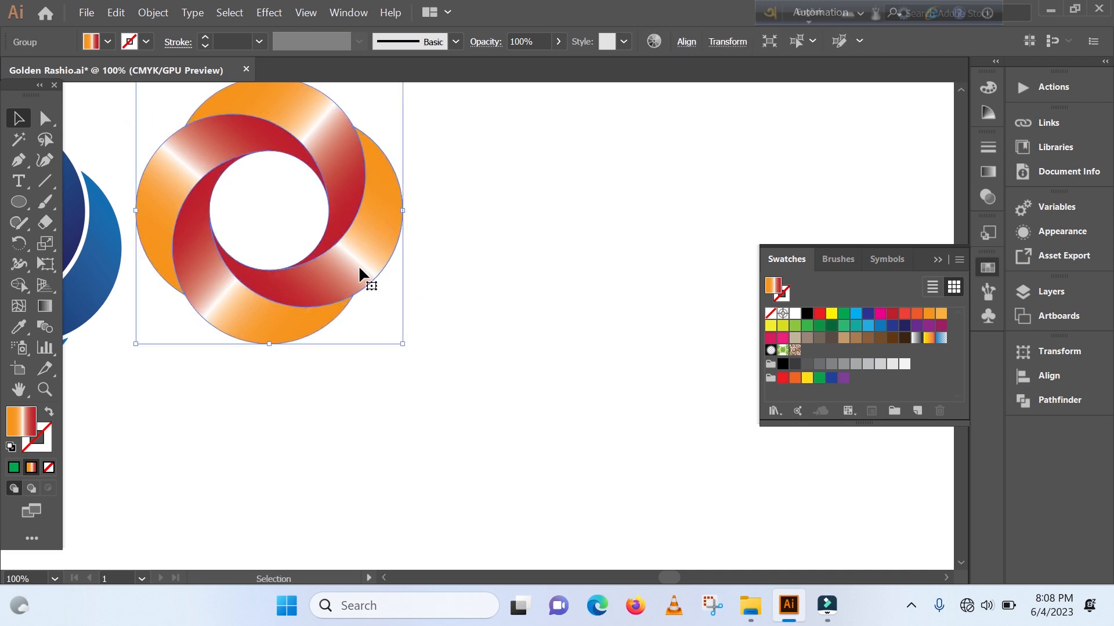
pyautogui.moveTo(360, 268); pyautogui.dragTo(541, 360)
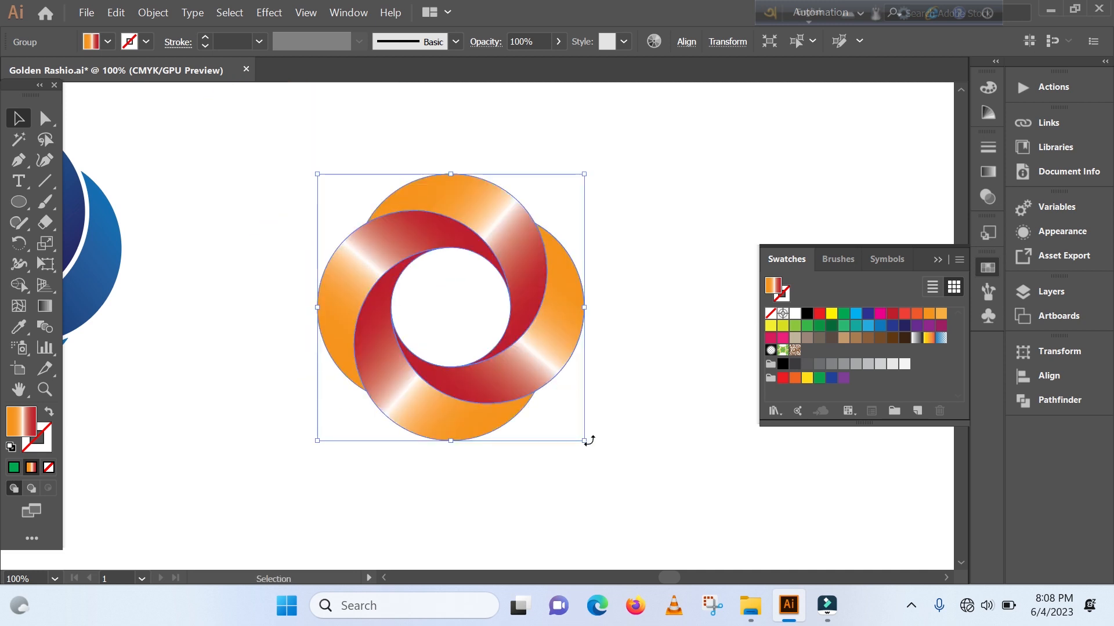
# - Enlarge the orange-red swirl logo proportionally from its centre and move it closer to the blue swirl logo
pyautogui.moveTo(587, 440); pyautogui.dragTo(649, 489)
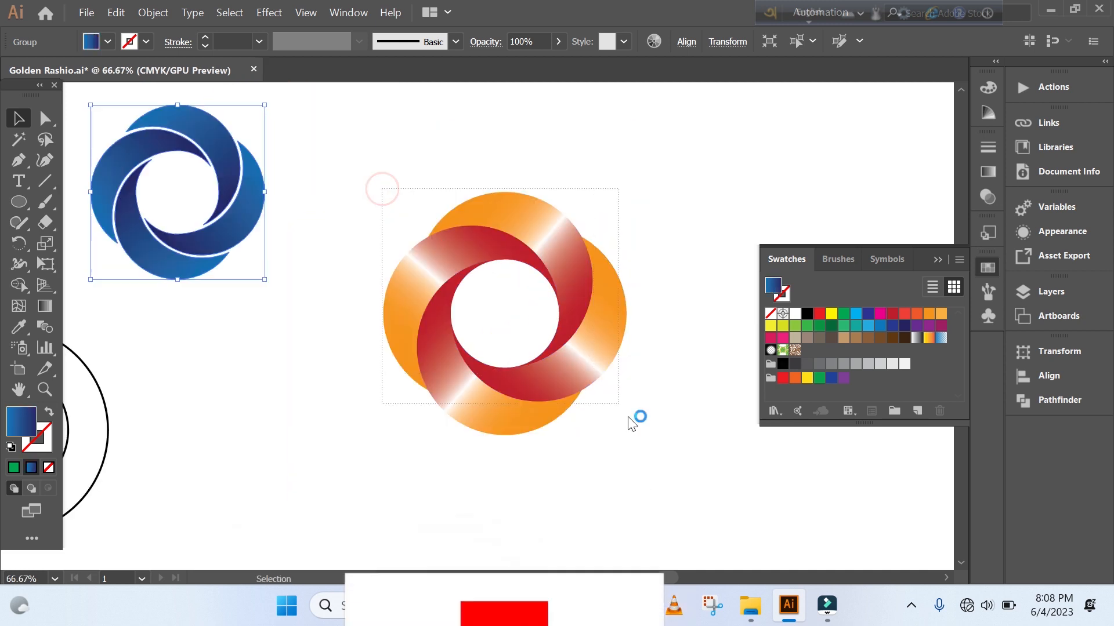
pyautogui.click(499, 429)
pyautogui.moveTo(441, 388); pyautogui.dragTo(390, 342)
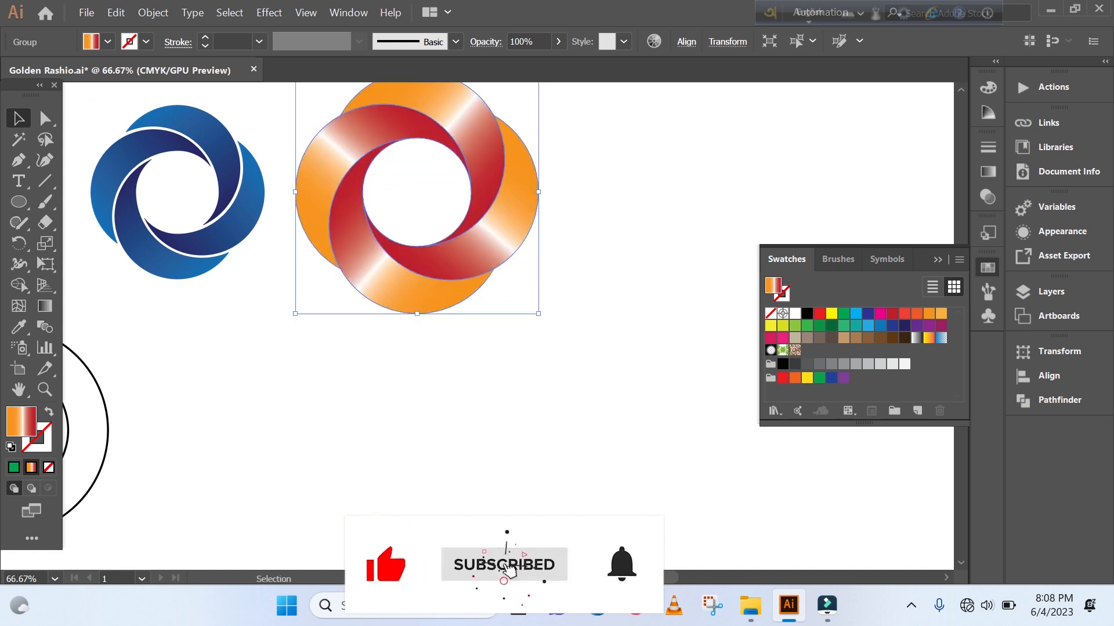
# - Draw a circle about 315 px in diameter in the empty area below the orange-red swirl logo
pyautogui.hscroll(-5, 669, 583)
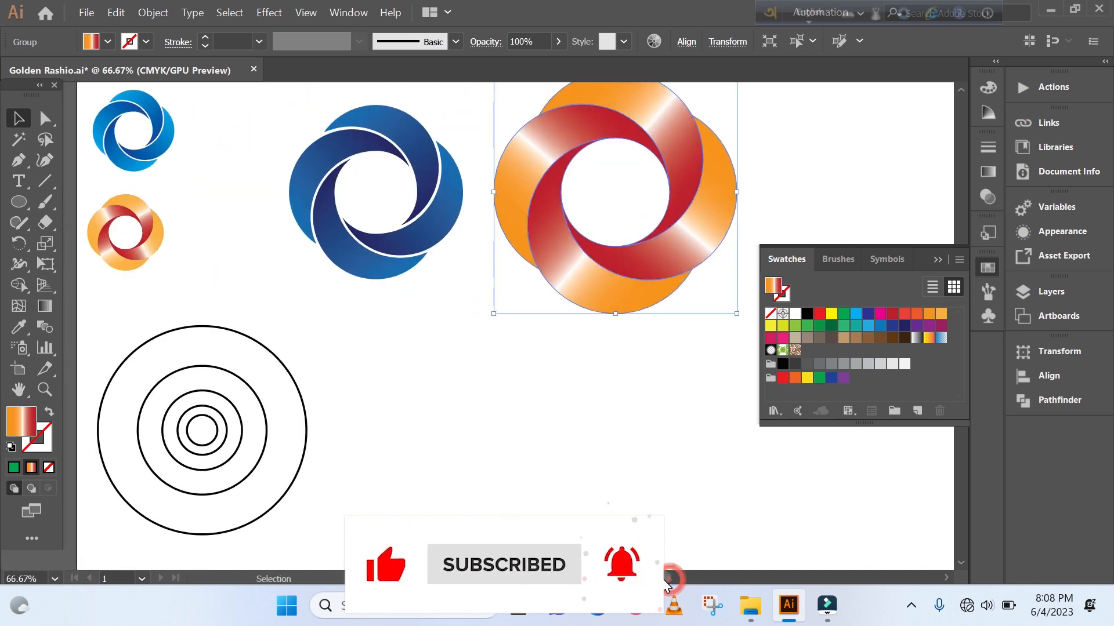
pyautogui.hscroll(5, 667, 582)
pyautogui.hscroll(2, 670, 584)
pyautogui.scroll(-5, 559, 416)
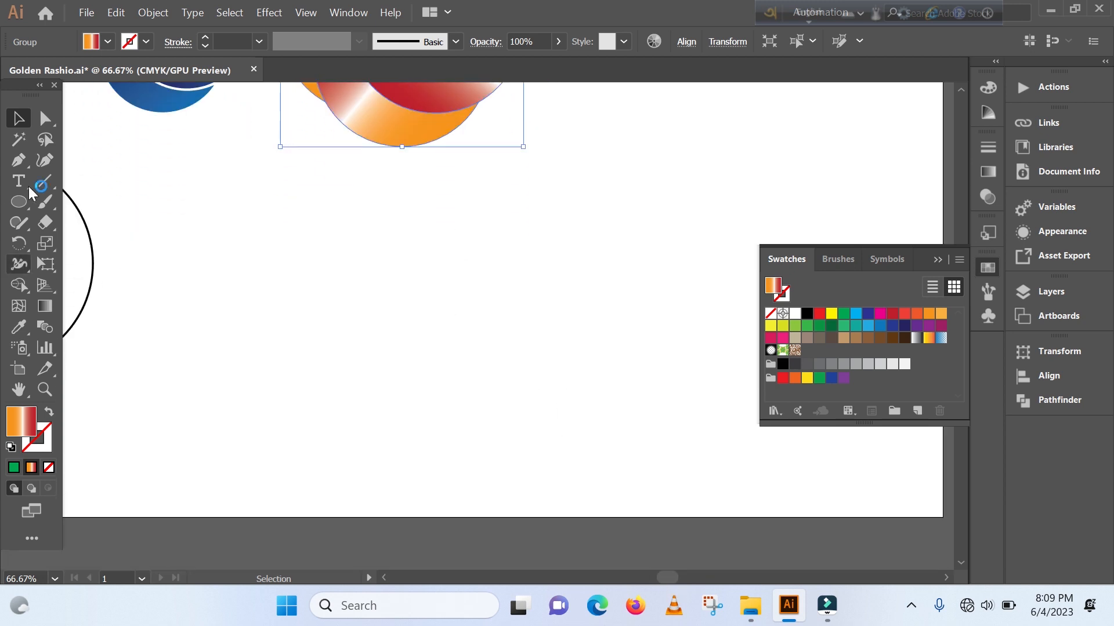
pyautogui.click(19, 203)
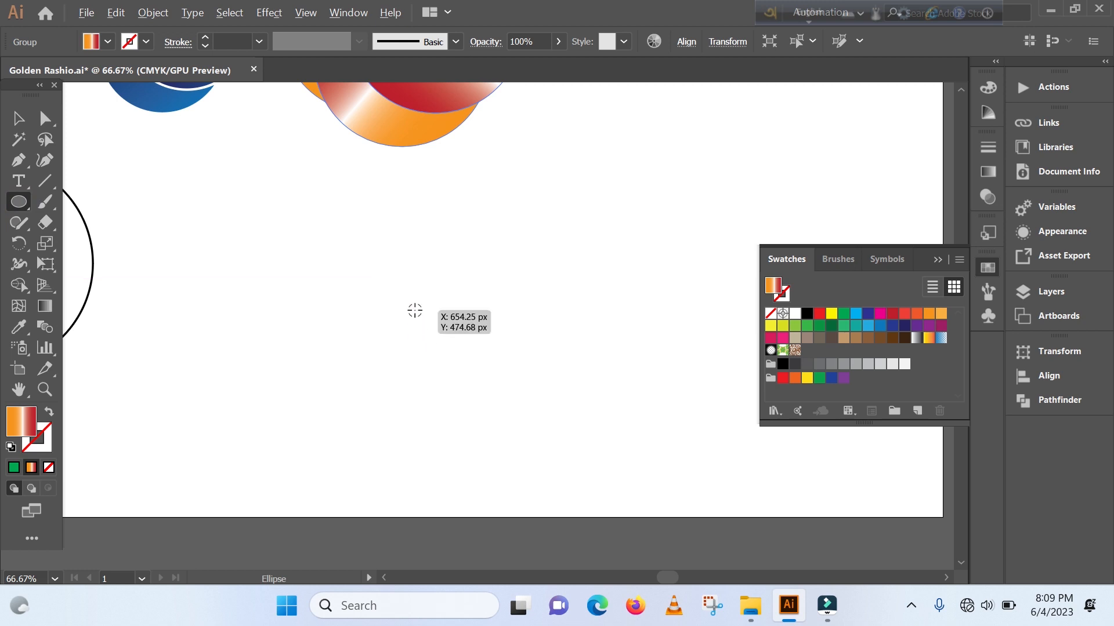
pyautogui.moveTo(415, 310)
pyautogui.mouseDown()
pyautogui.moveTo(522, 454)
pyautogui.moveTo(514, 444)
pyautogui.mouseUp()
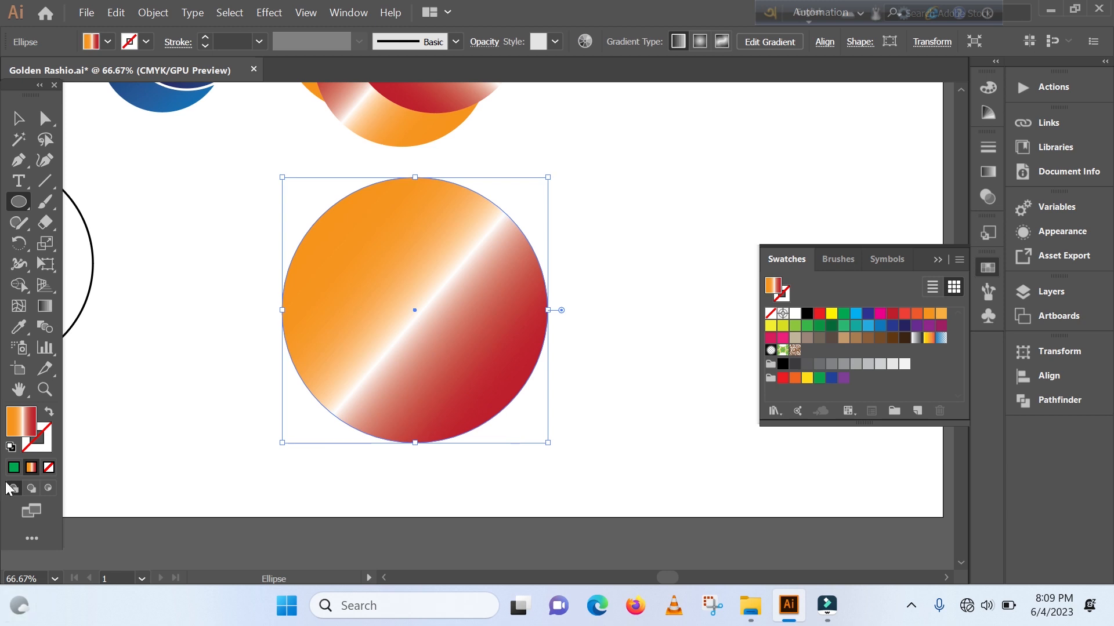
# - Remove the gradient from the new circle, leaving it with no fill and a 1 pt black stroke
pyautogui.click(49, 413)
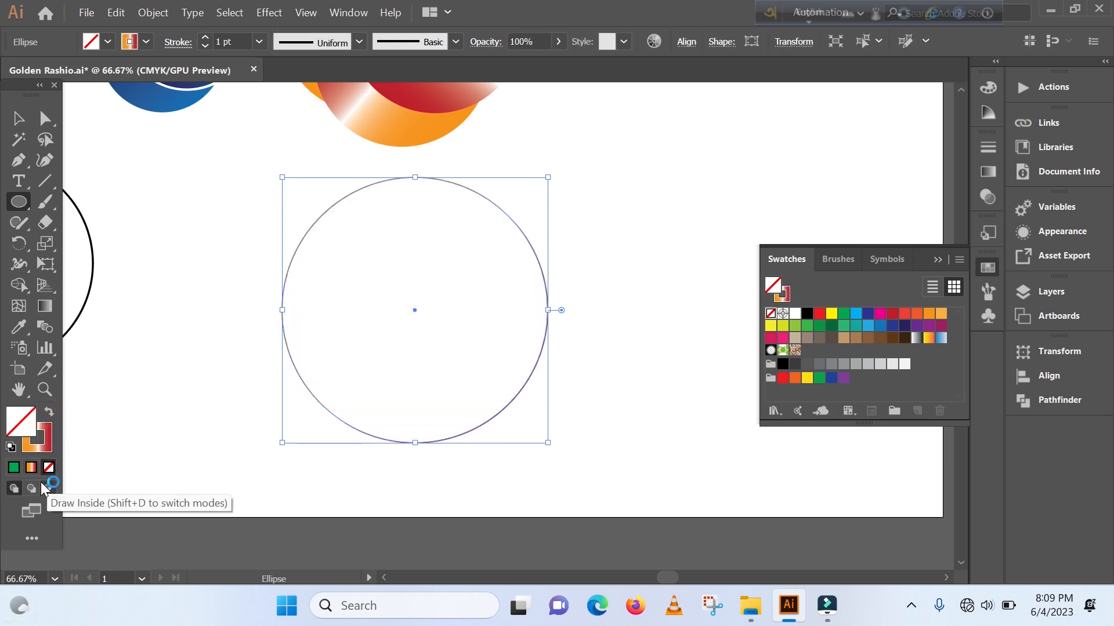
pyautogui.click(38, 442)
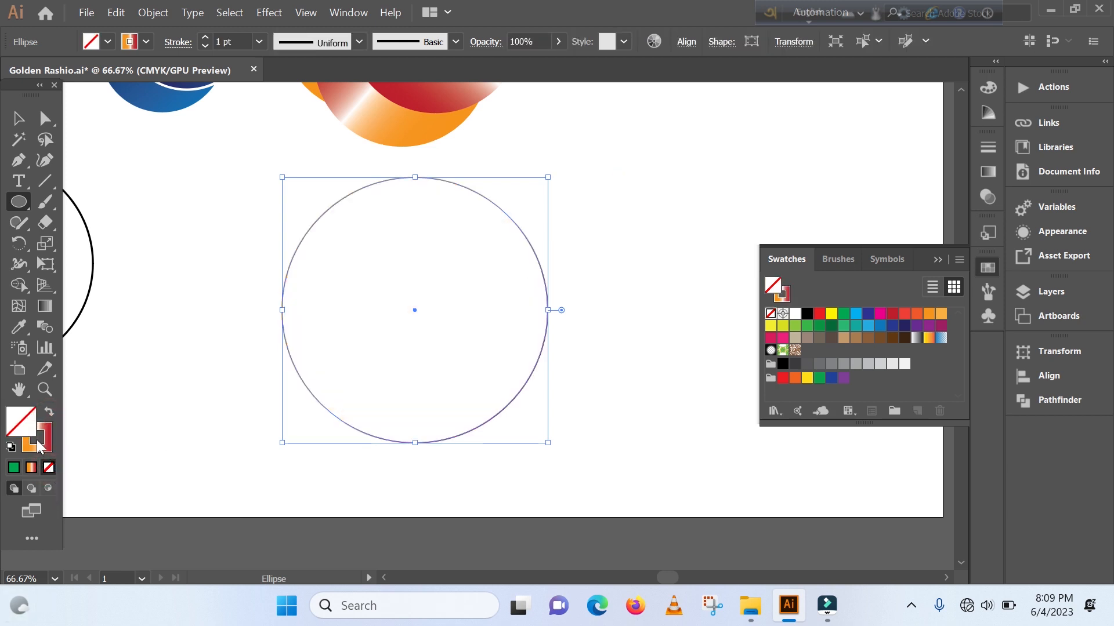
pyautogui.click(48, 467)
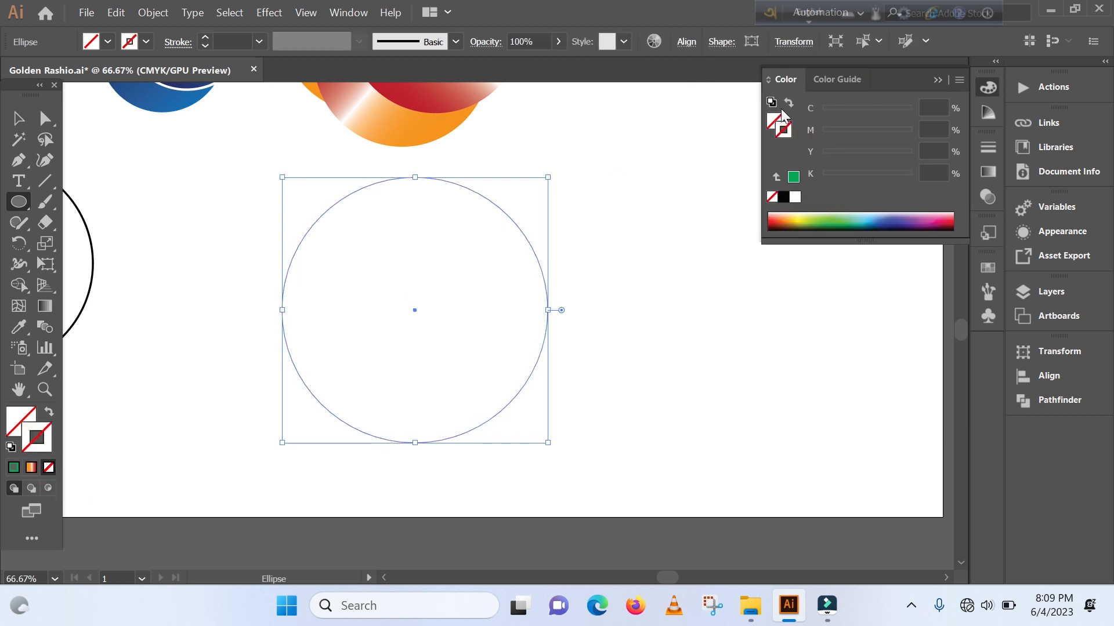
pyautogui.click(783, 198)
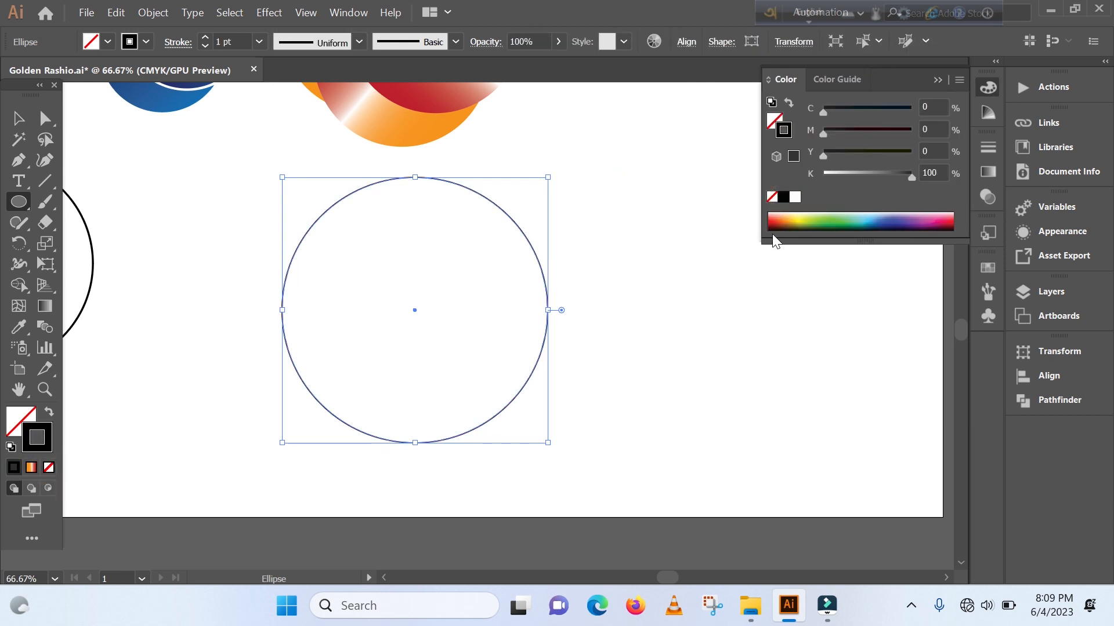
pyautogui.click(18, 118)
pyautogui.click(702, 378)
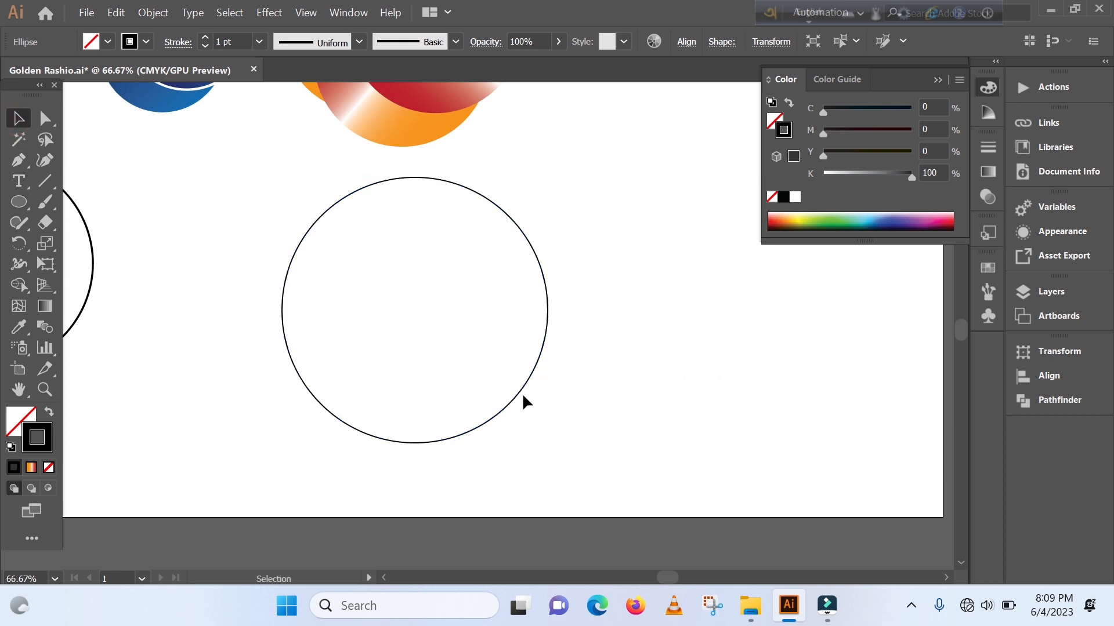
# - Select the black-outlined circle and display its transform properties
pyautogui.click(506, 382)
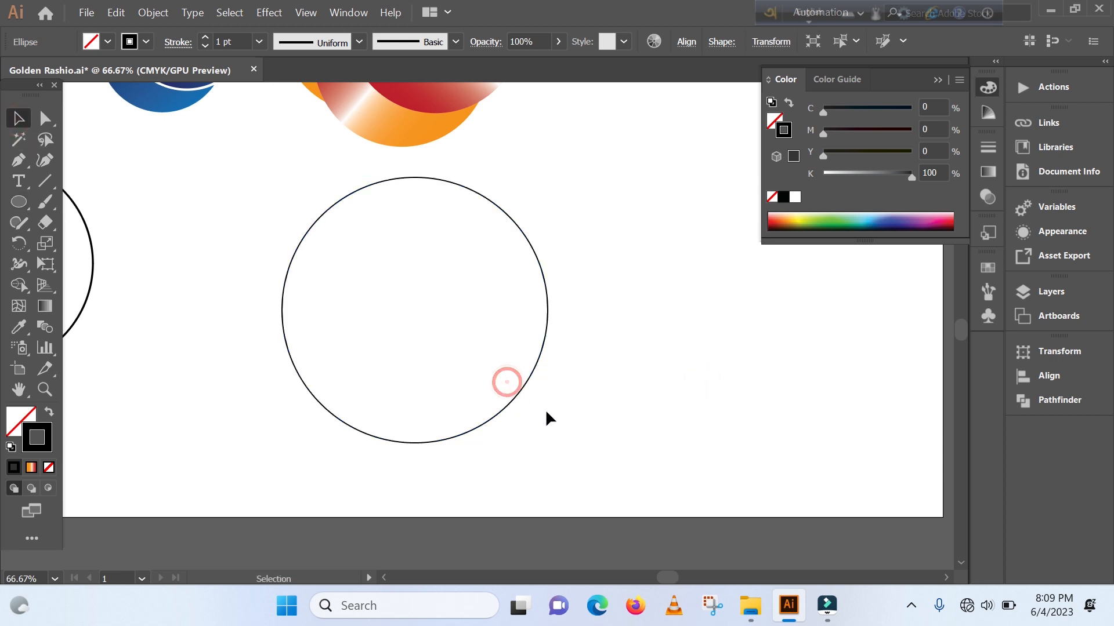
pyautogui.click(524, 388)
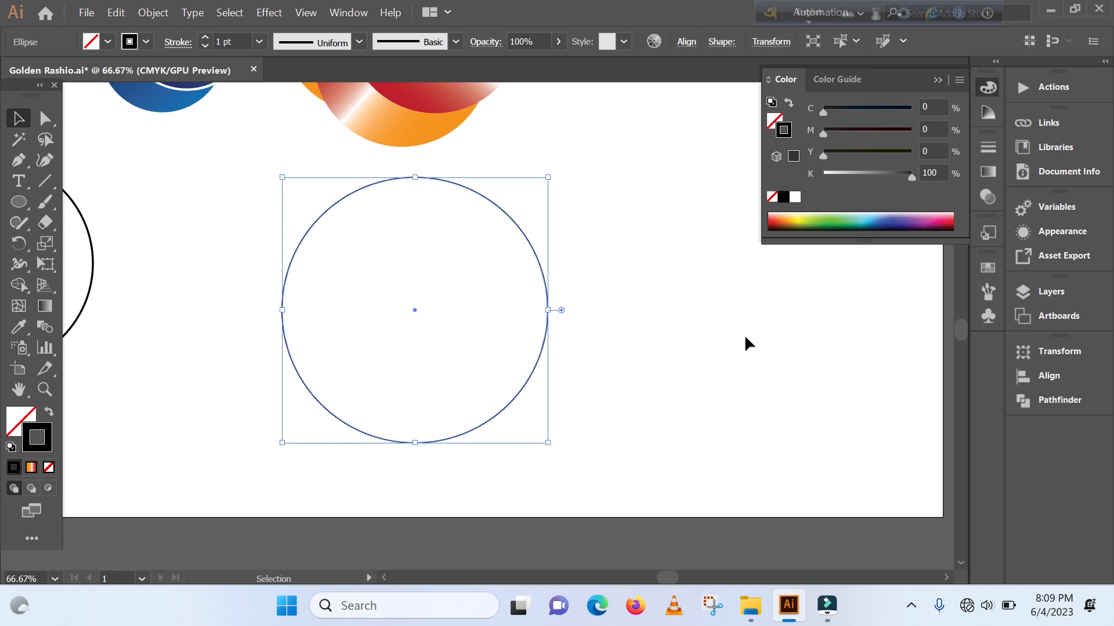
pyautogui.press('a')
pyautogui.press('v')
pyautogui.press('a')
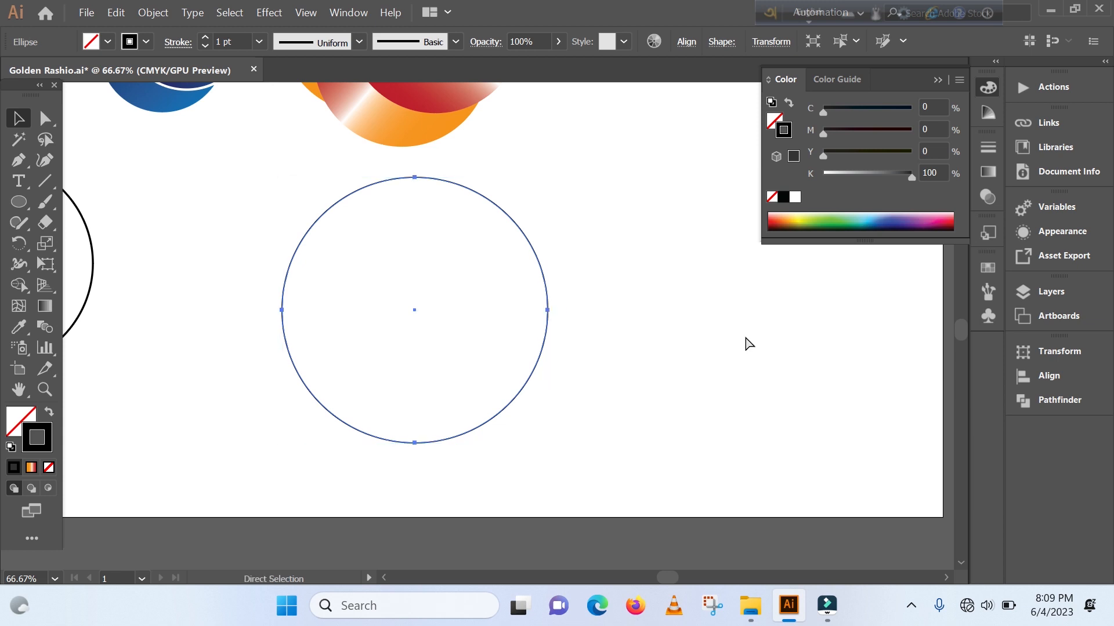
pyautogui.press('v')
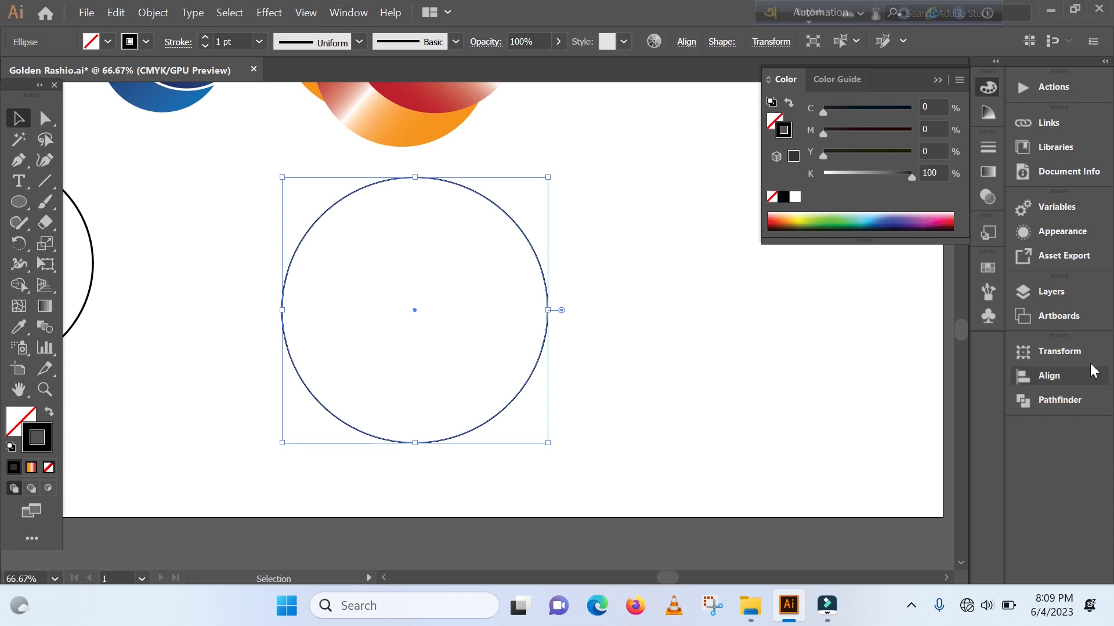
pyautogui.click(361, 16)
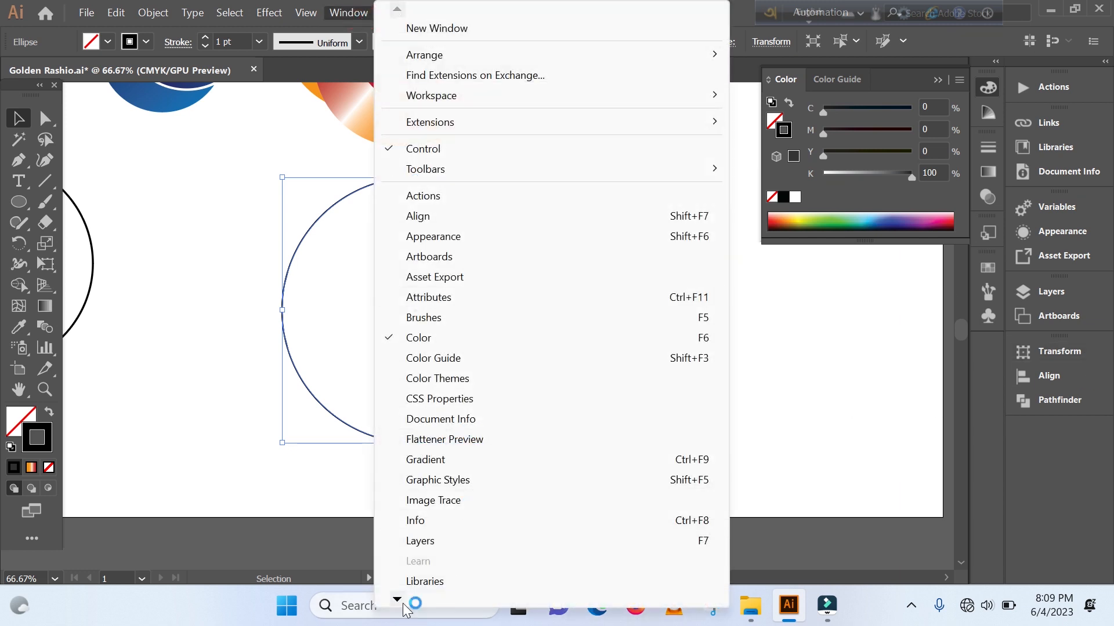
pyautogui.moveTo(392, 601)
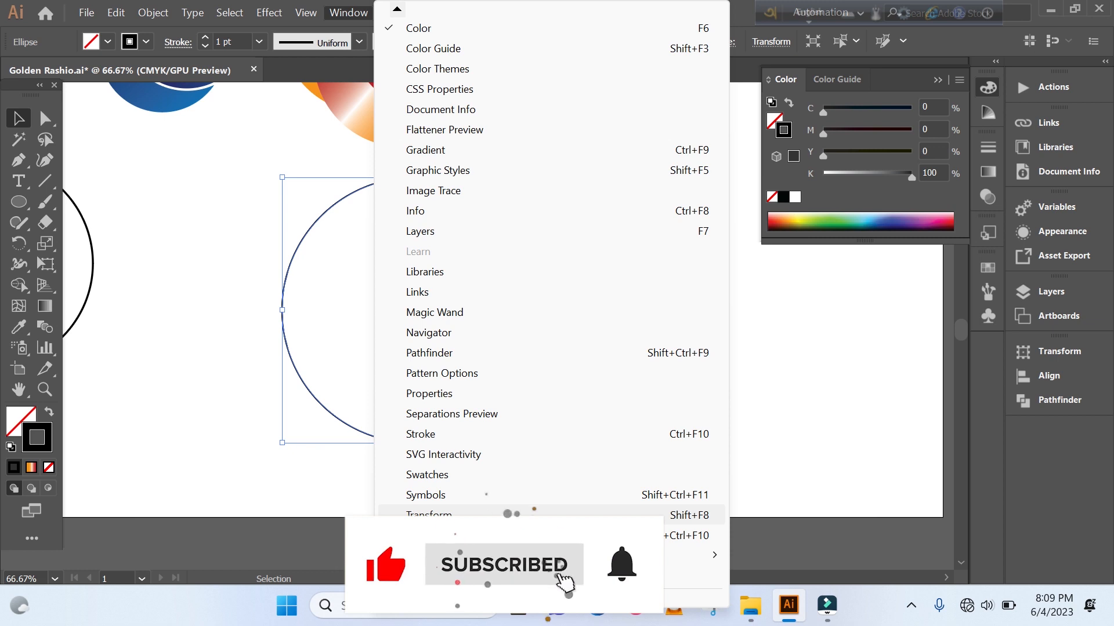
pyautogui.click(1015, 448)
pyautogui.click(1069, 349)
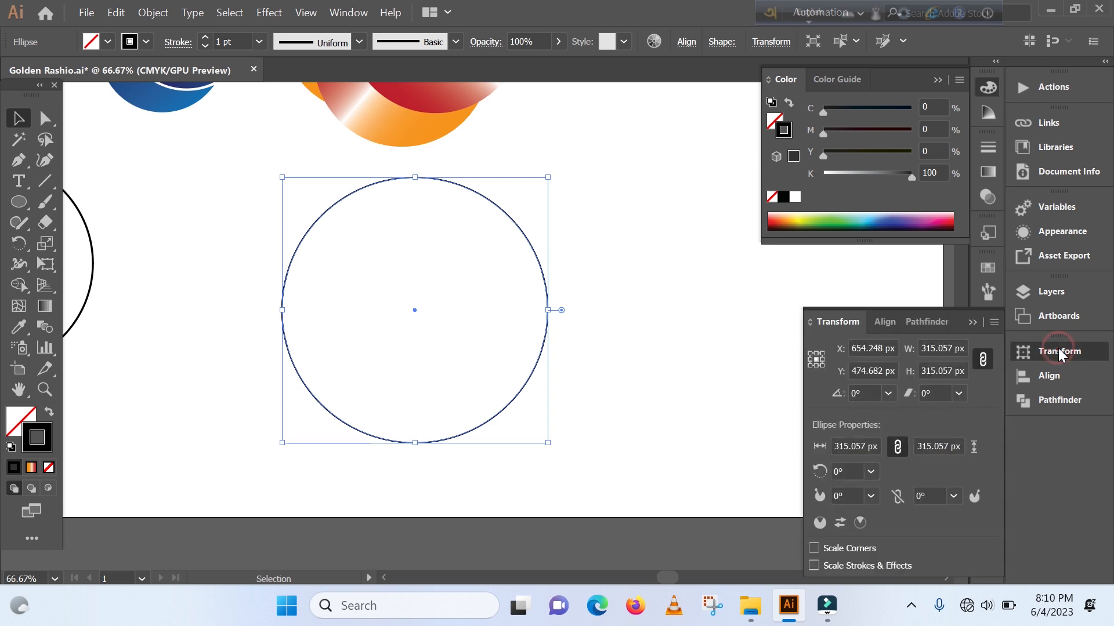
# - Create a smaller concentric copy of the circle by dividing its width by 1.618 with the proportions linked
pyautogui.click(984, 359)
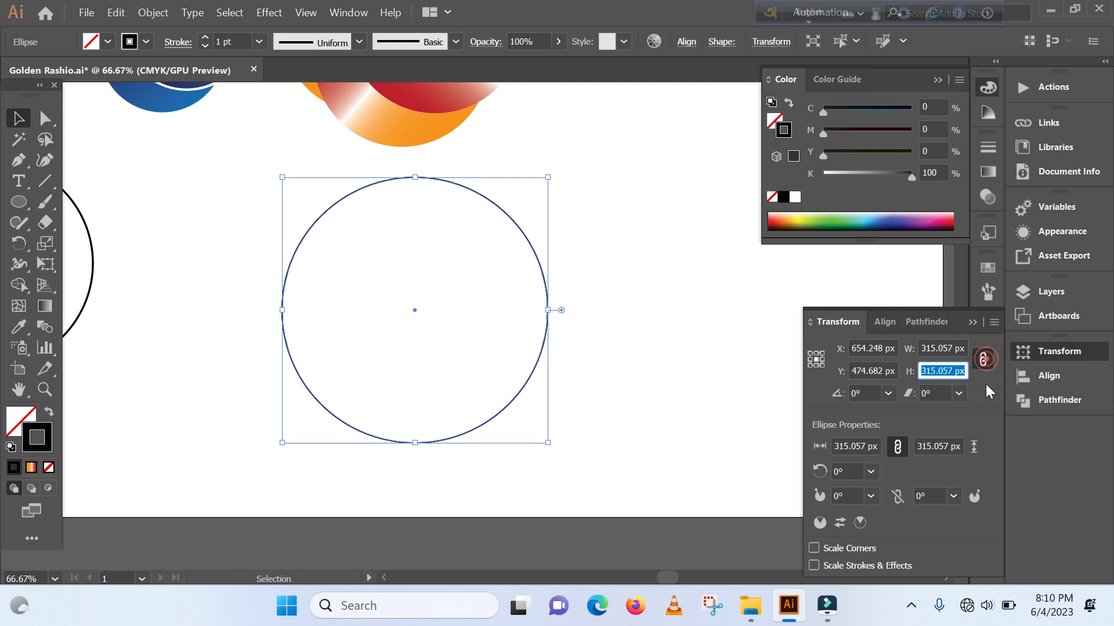
pyautogui.click(964, 348)
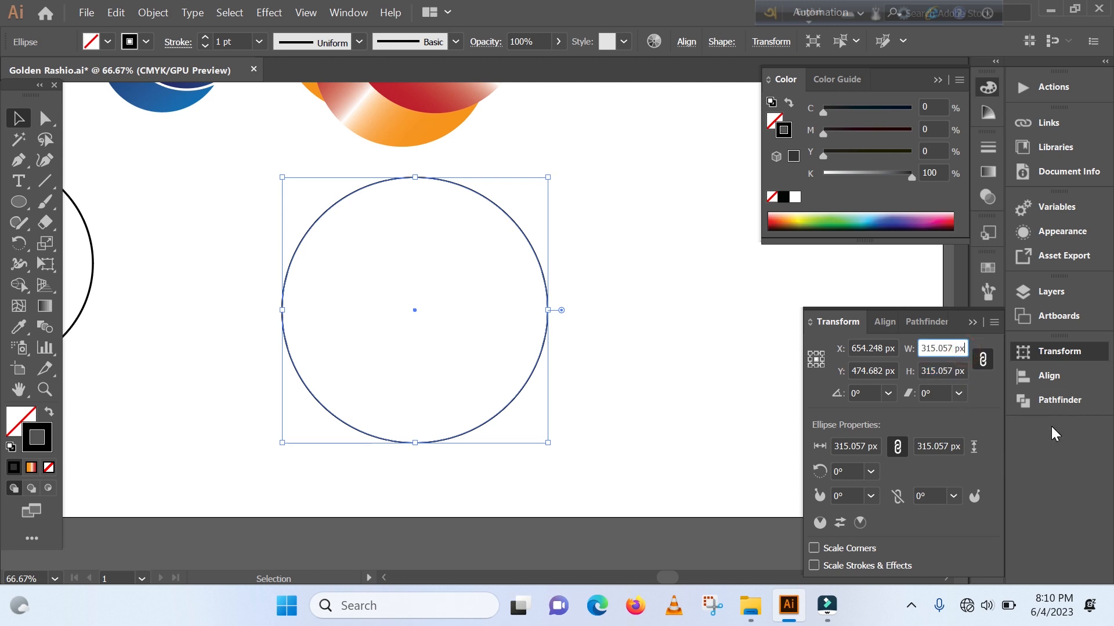
pyautogui.write('/1.618')
pyautogui.hotkey('alt', 'Return')
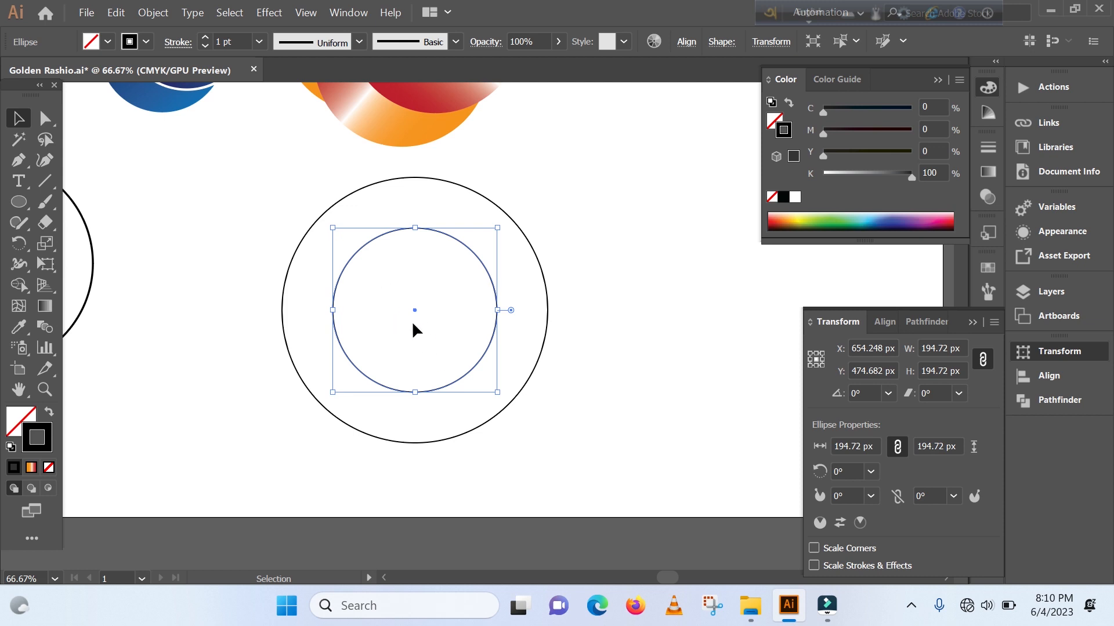
# - Create a third concentric circle as a copy of the second, dividing its width by 1.618
pyautogui.press('a')
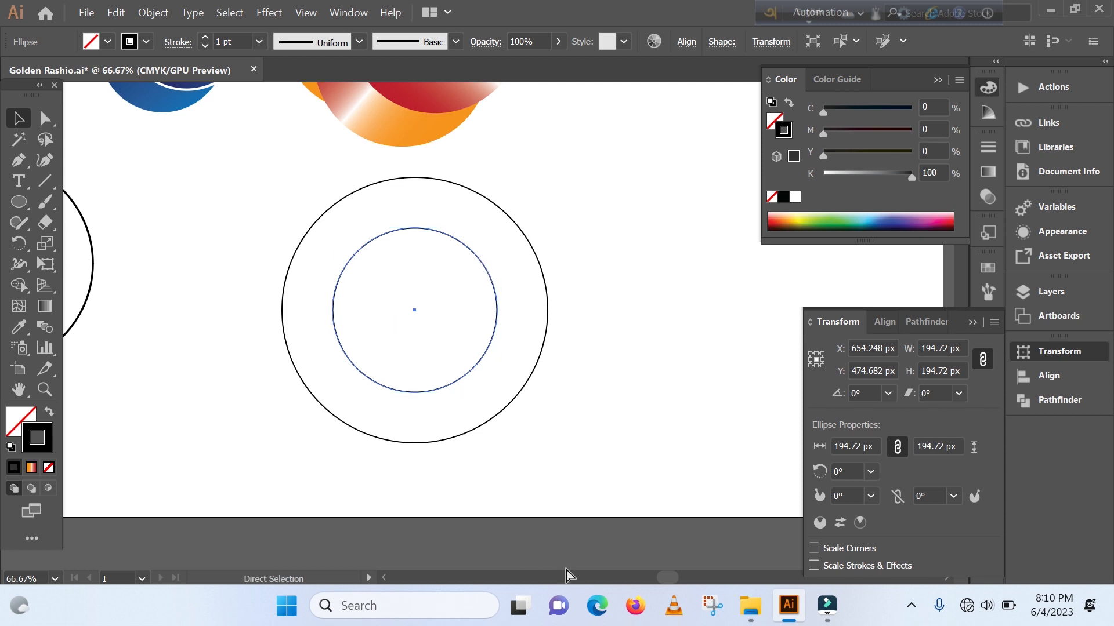
pyautogui.press('v')
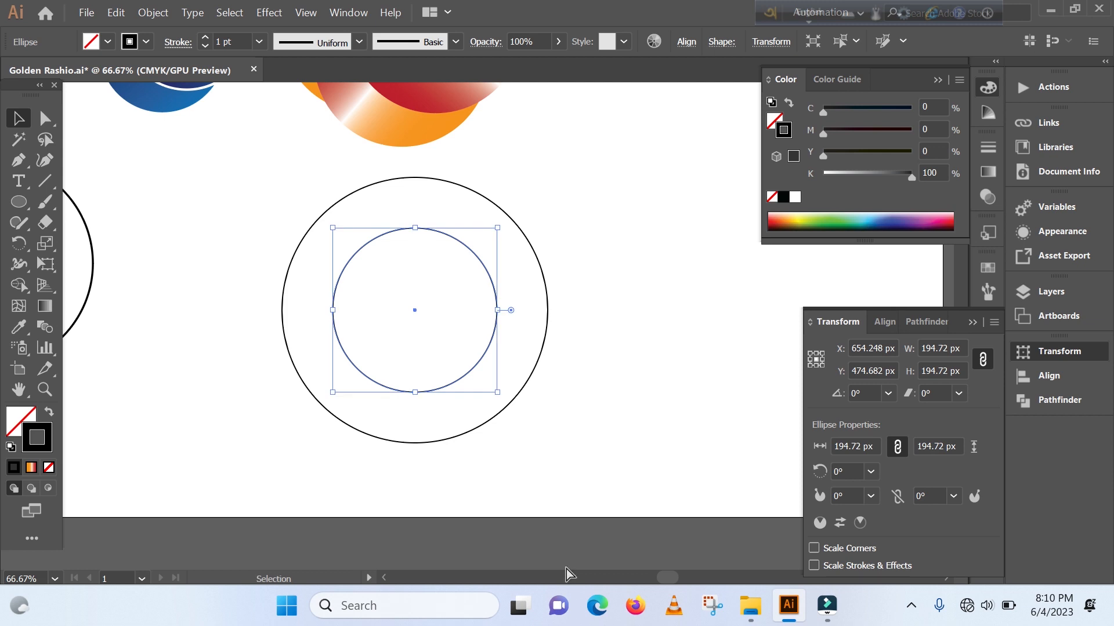
pyautogui.press('a')
pyautogui.press('v')
pyautogui.click(925, 350)
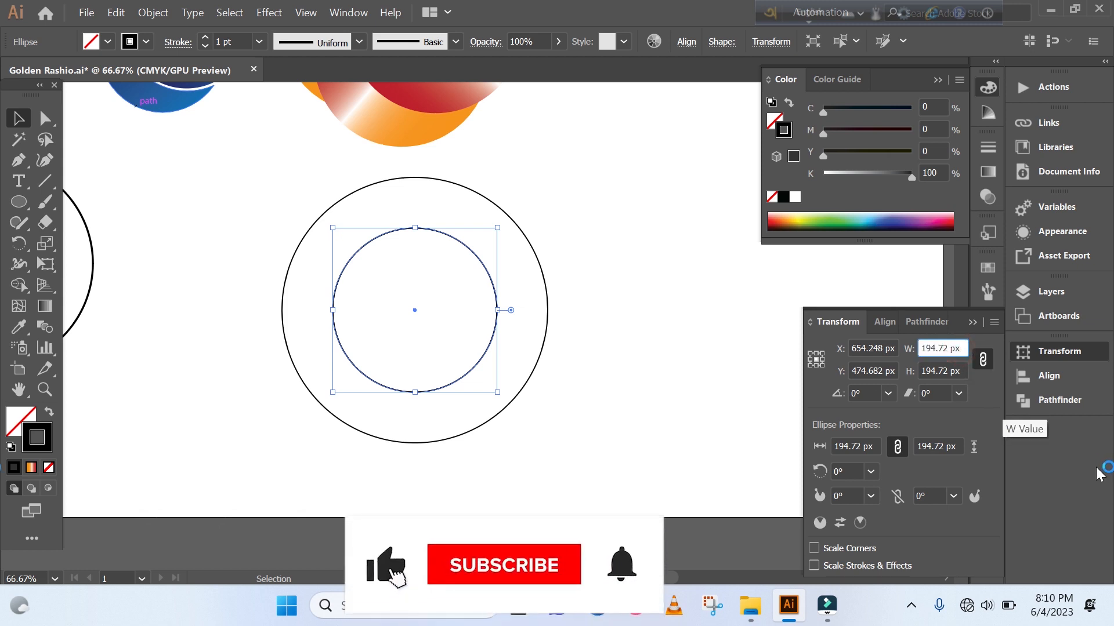
pyautogui.write('/')
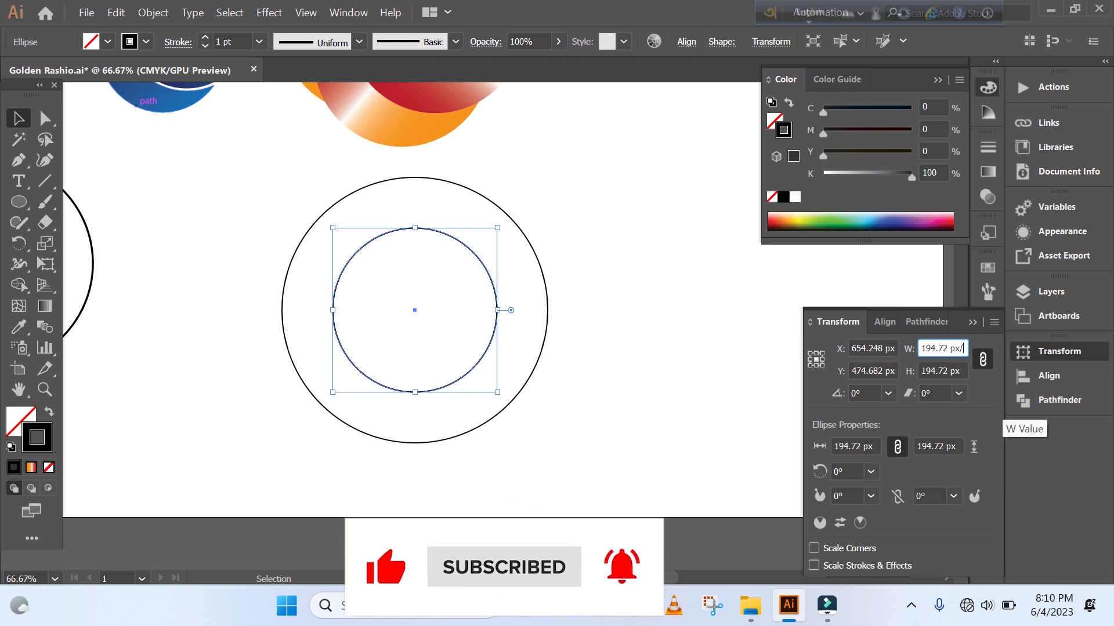
pyautogui.write('1.6')
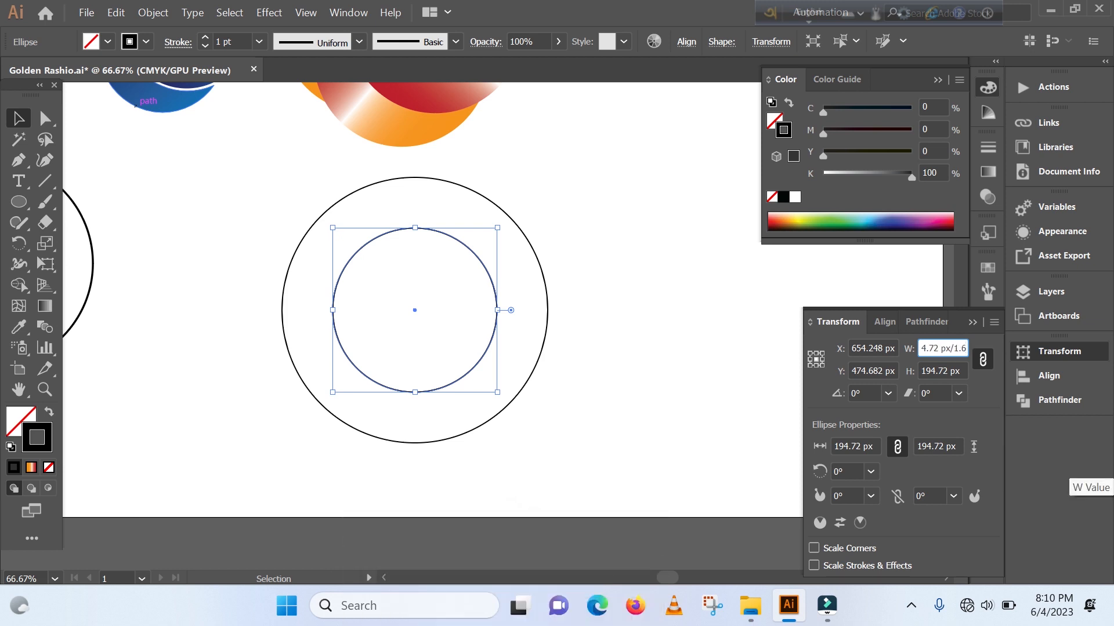
pyautogui.write('18')
pyautogui.press('Return')
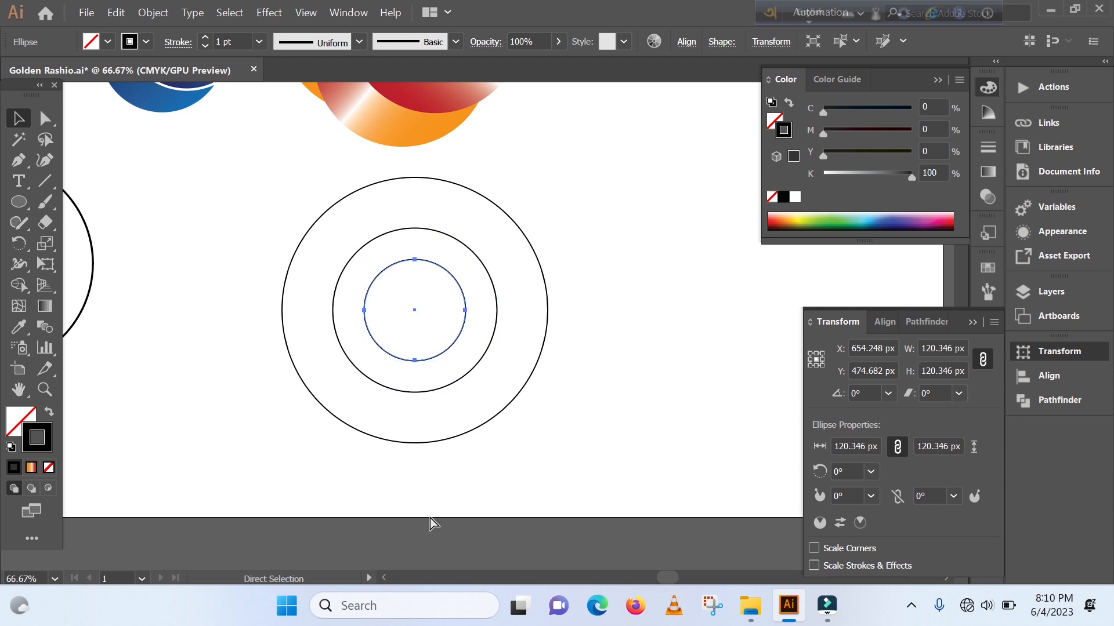
# - Create a fourth concentric circle as a copy of the third, dividing its width by 1.618
pyautogui.press('a')
pyautogui.press('v')
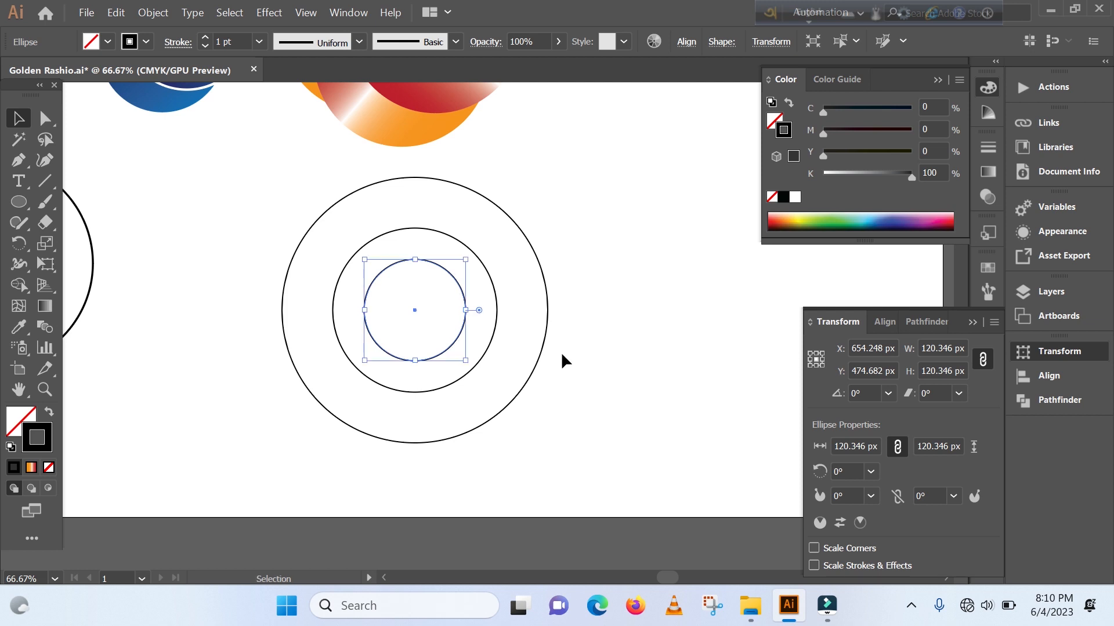
pyautogui.click(963, 349)
pyautogui.write('/')
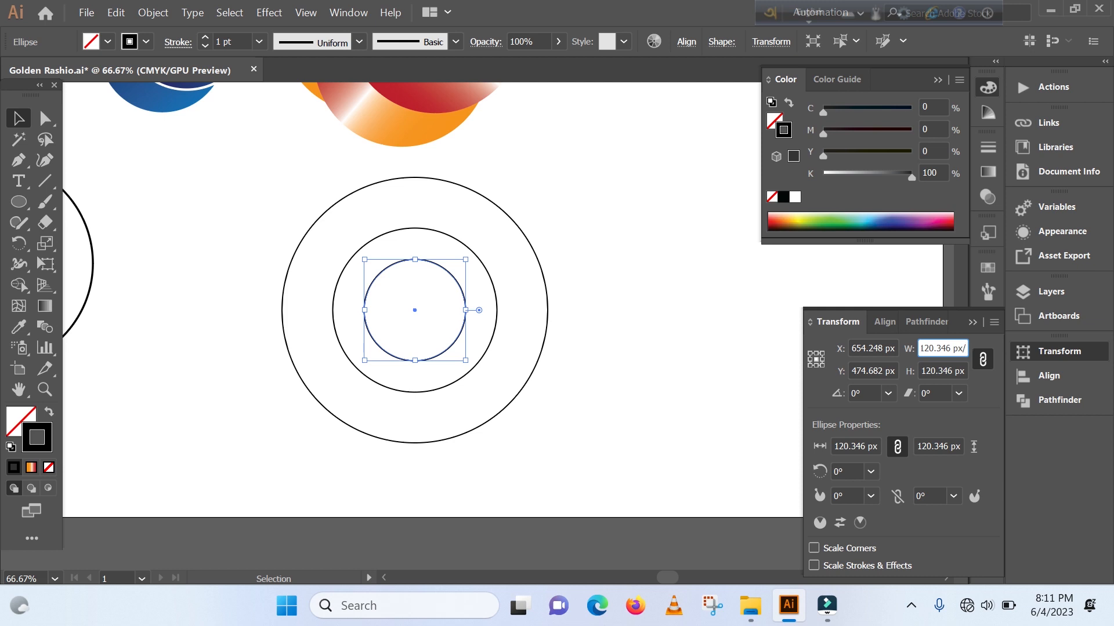
pyautogui.write('1.618')
pyautogui.press('Return')
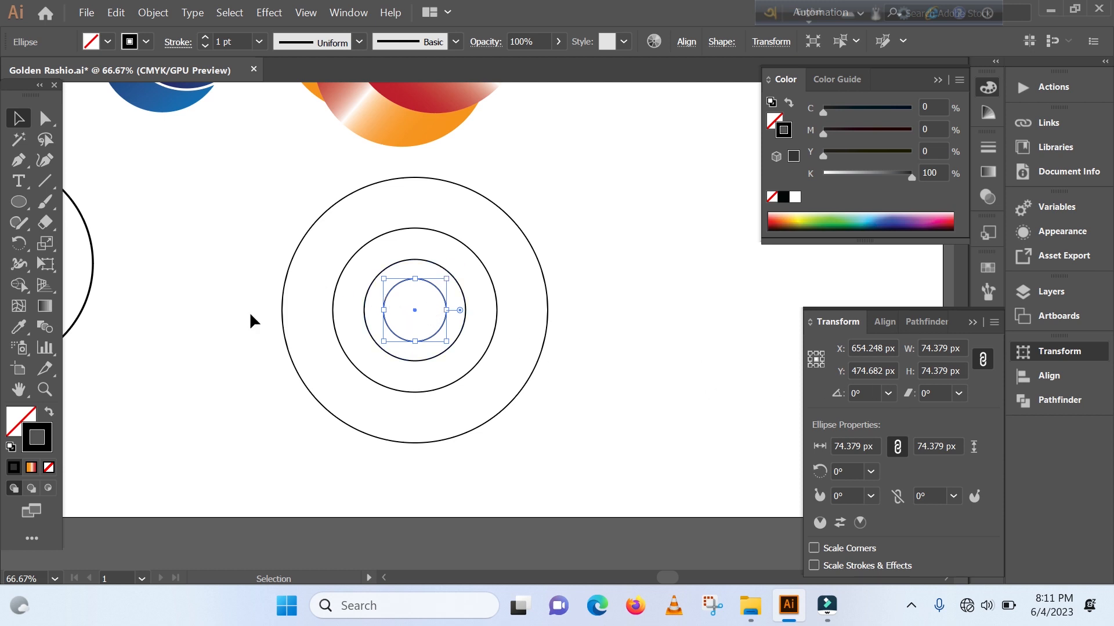
pyautogui.press('a')
pyautogui.hotkey('ctrl', '-')
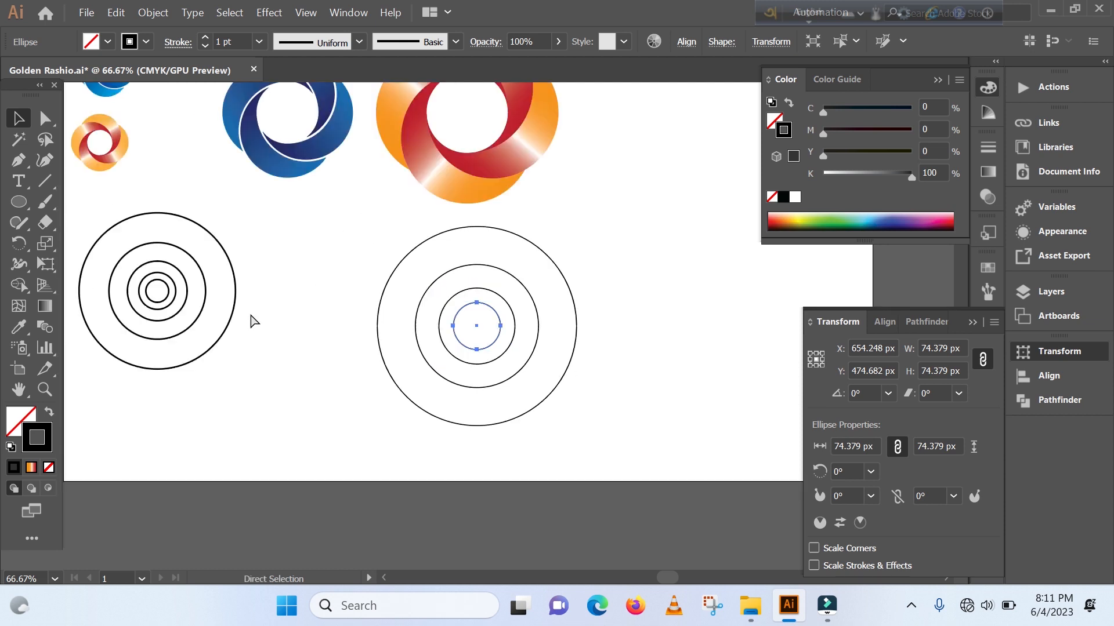
pyautogui.hotkey('ctrl', '-')
pyautogui.press('v')
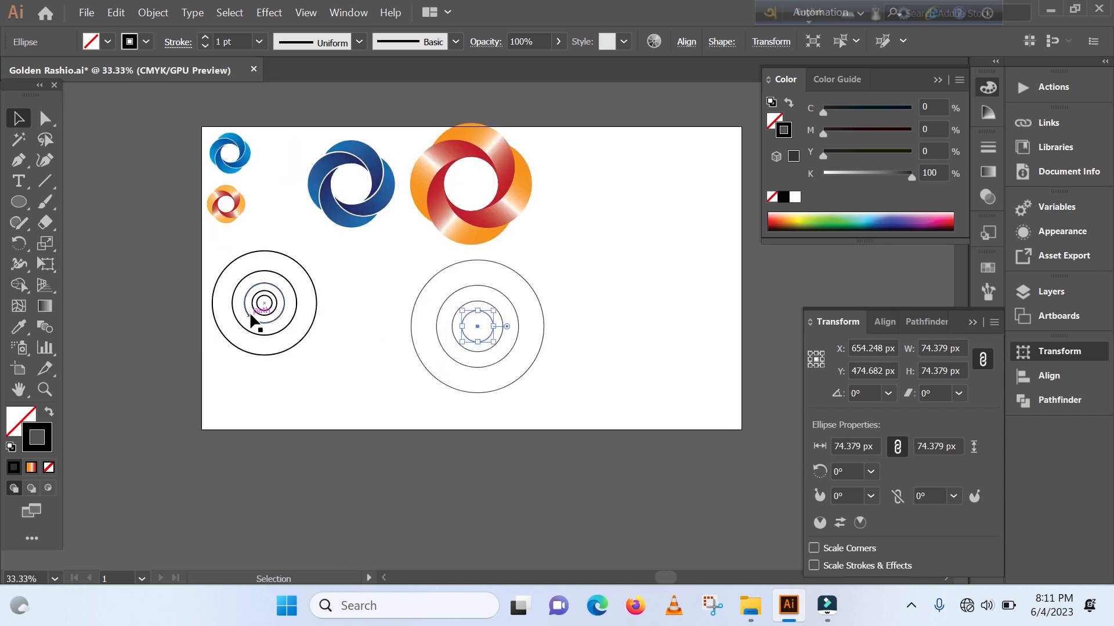